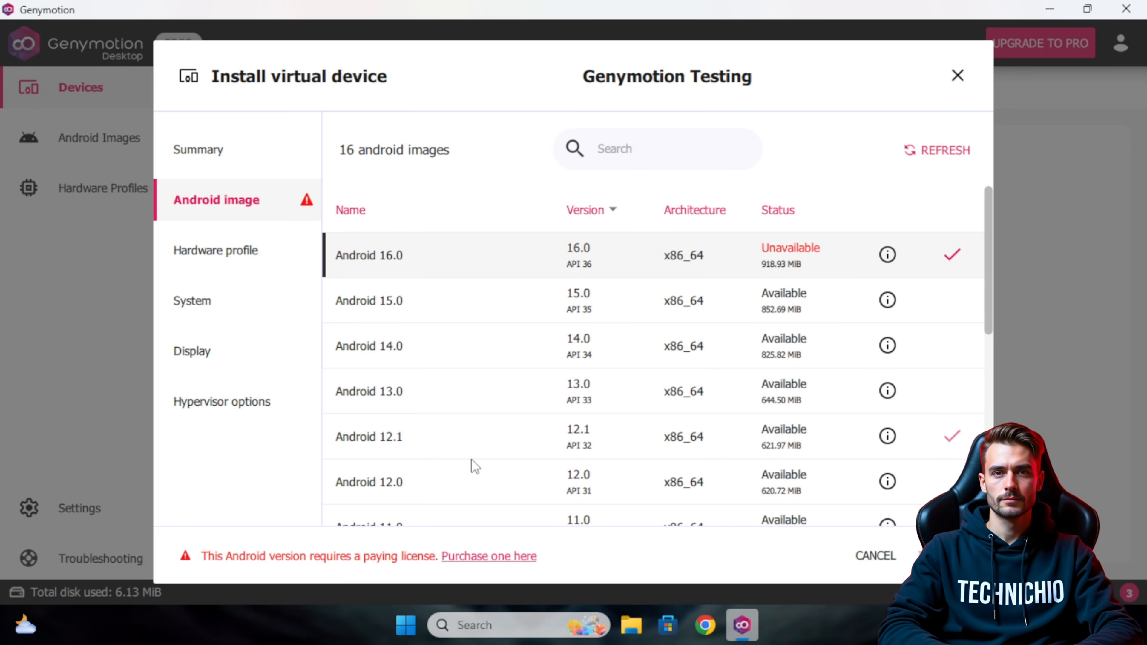
Select the Android 15.0 image and scroll through the hardware profile list.
left_click(446, 312)
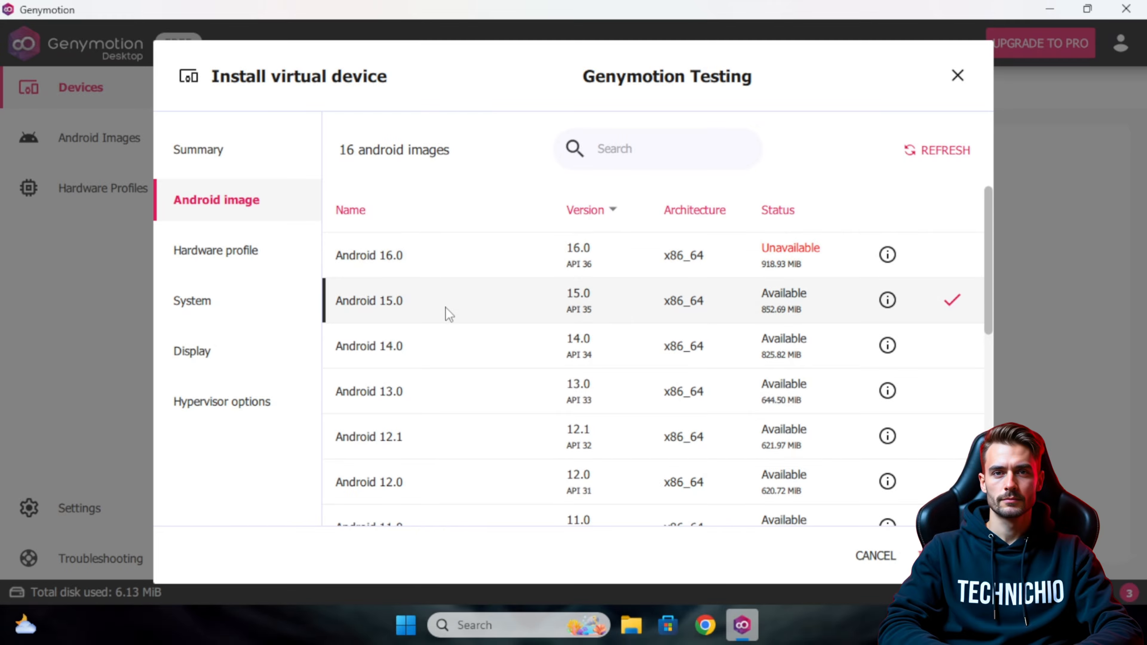
left_click(226, 252)
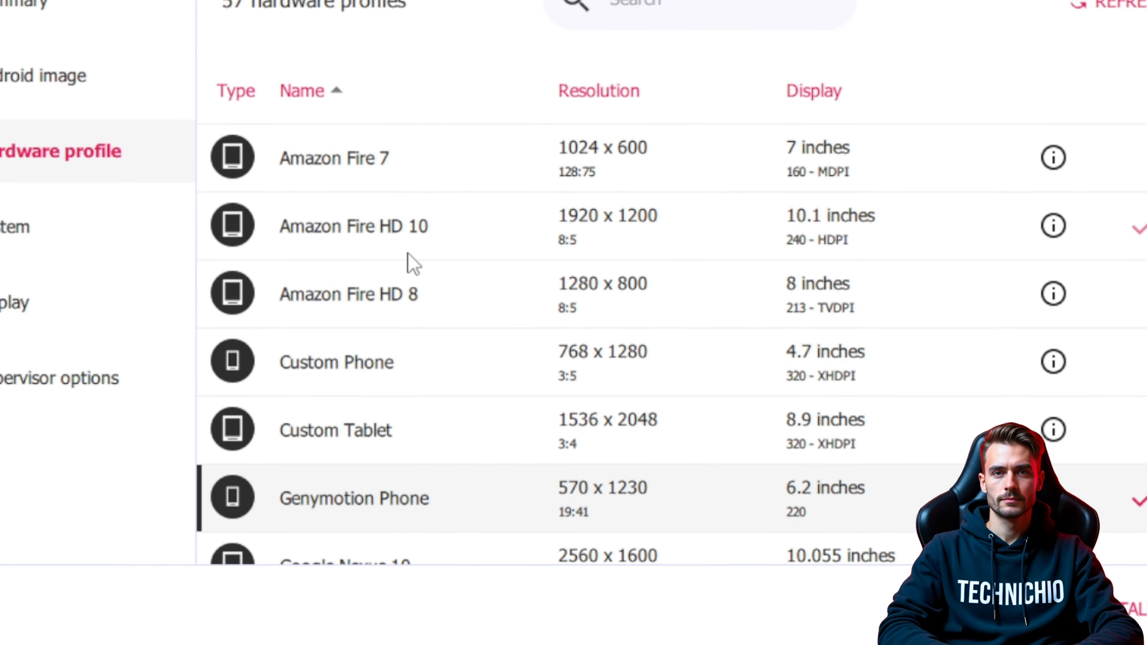
scroll(397, 300, "down", 3)
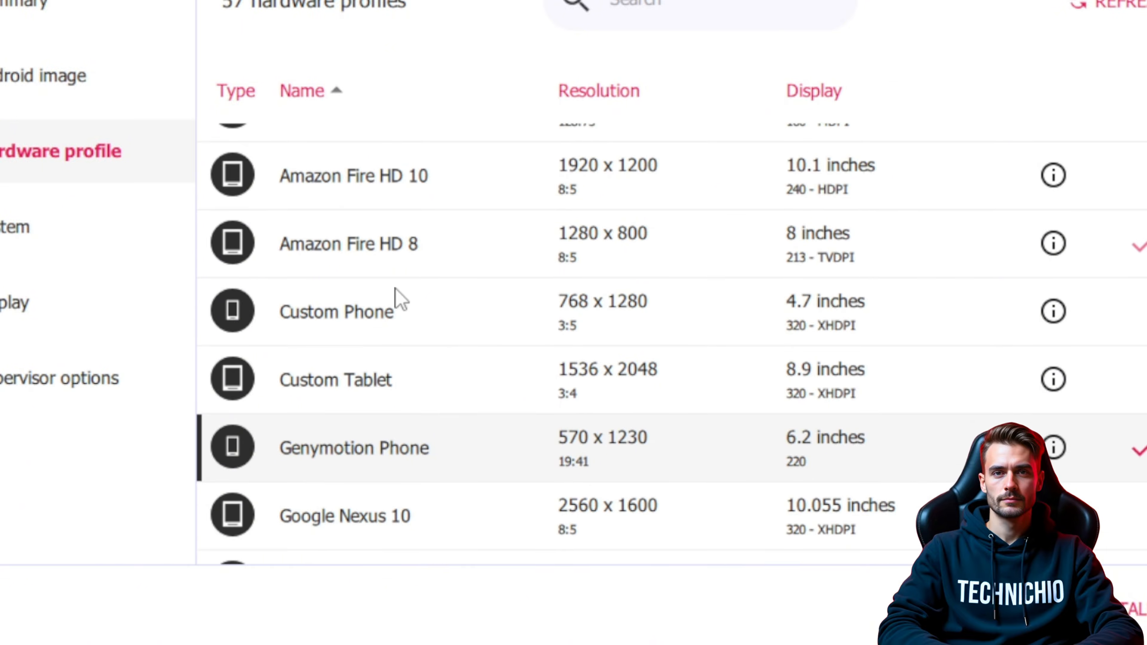
scroll(416, 455, "down", 1)
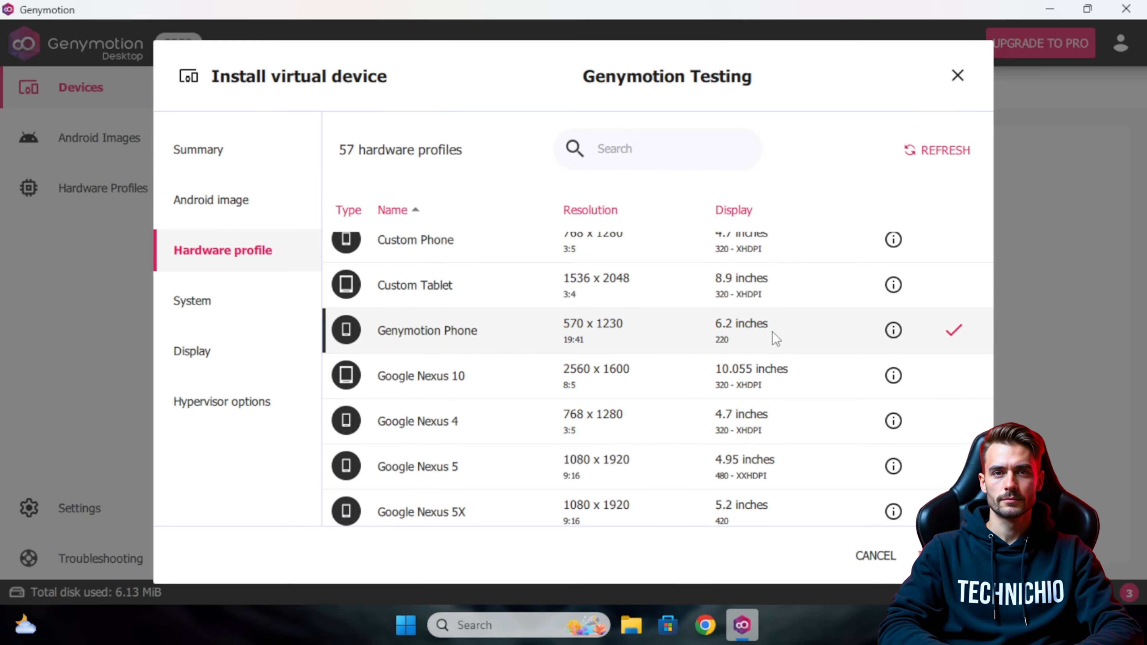
scroll(475, 466, "down", 2)
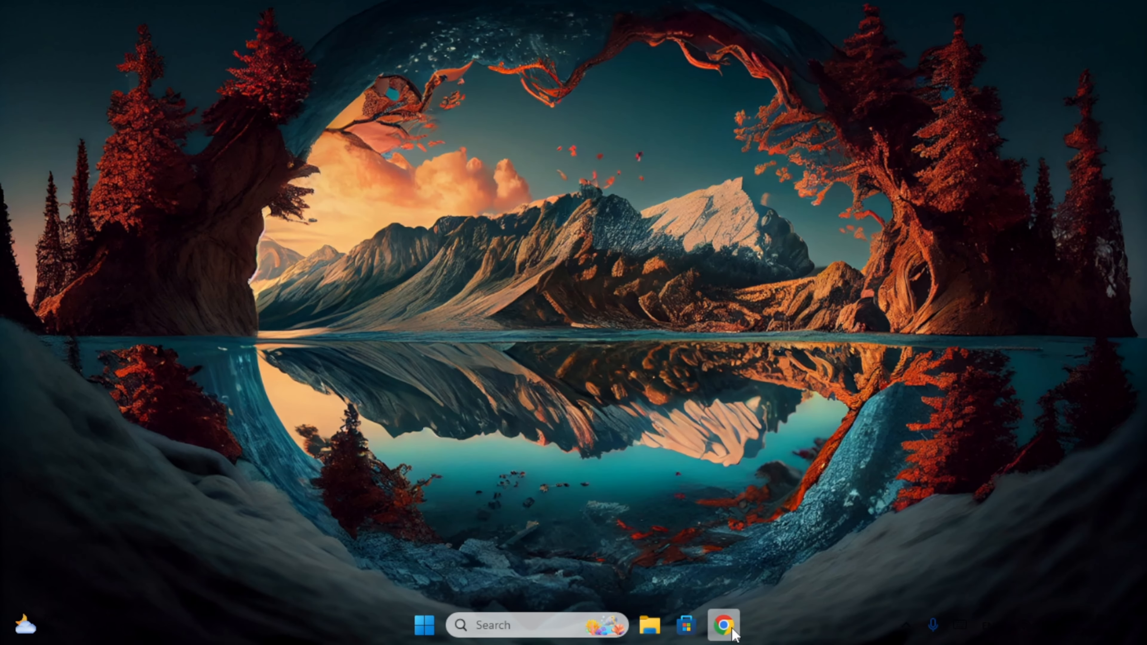
In Chrome, search Google for 'genymotion' and open the genymotion.com homepage result.
left_click(724, 626)
type("gen")
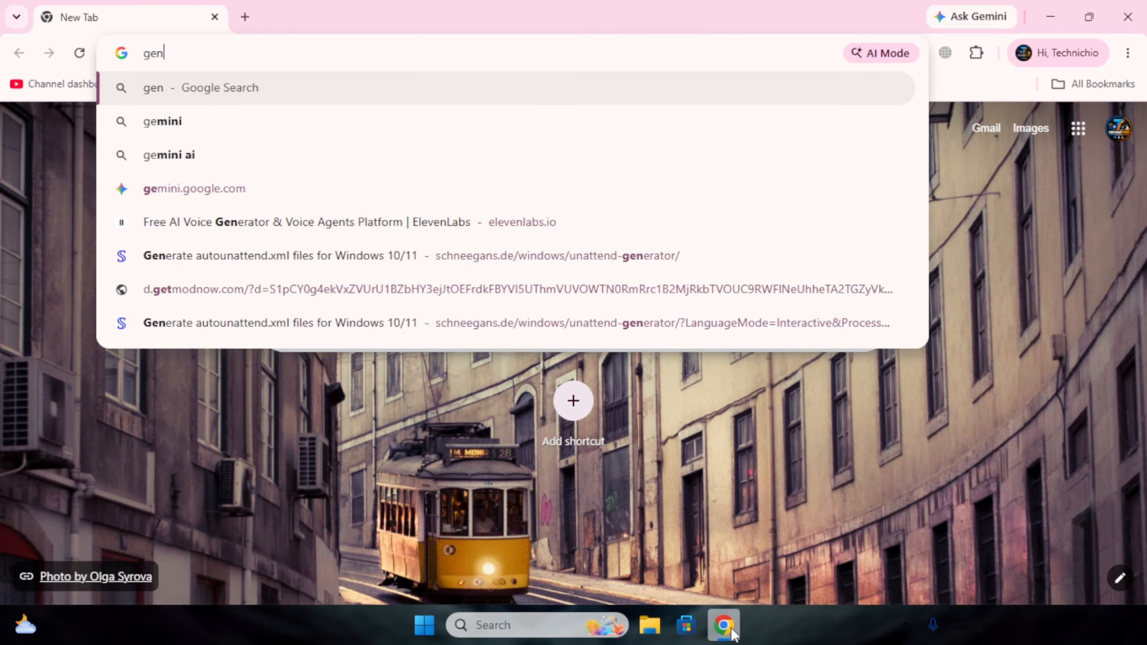
type("ymo")
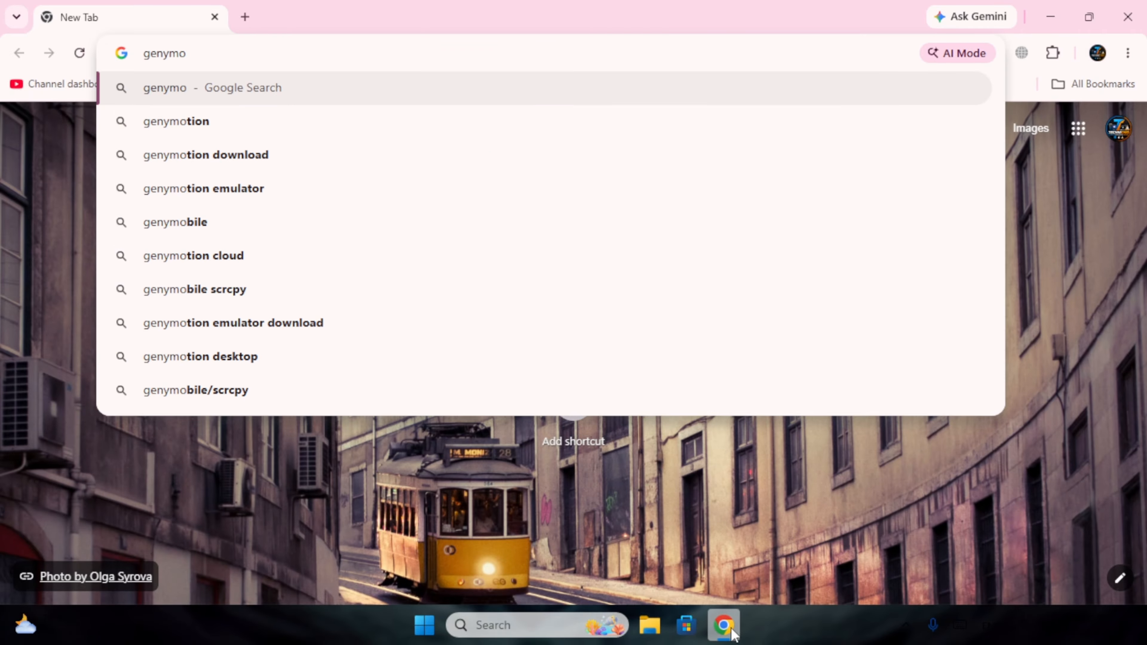
key("Down")
key("Return")
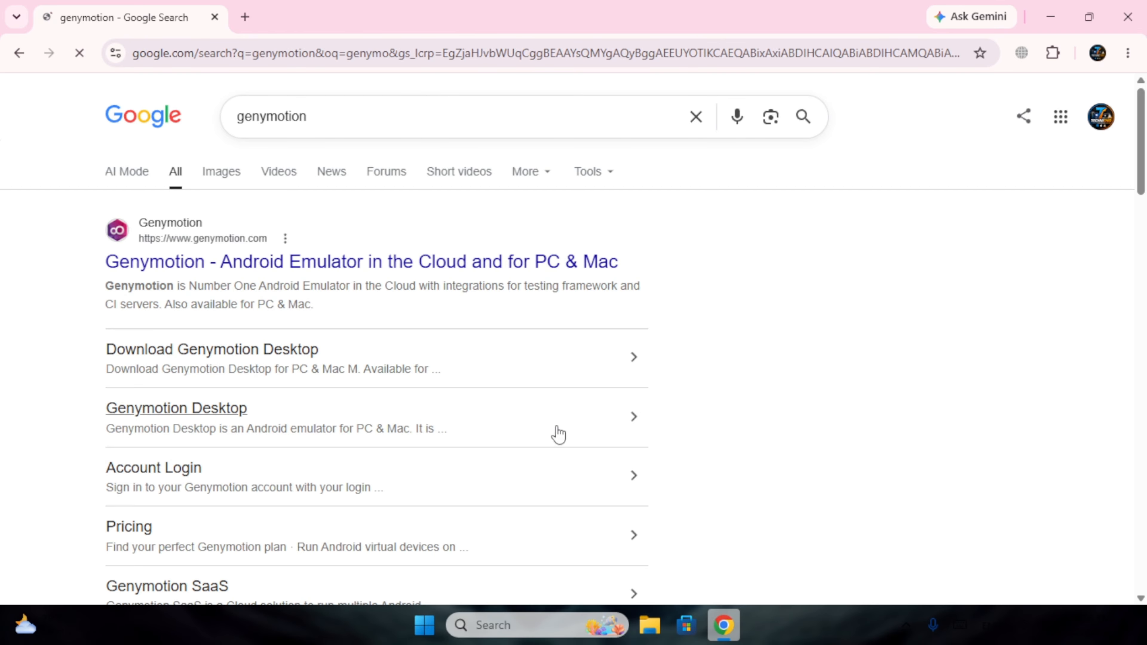
left_click(486, 267)
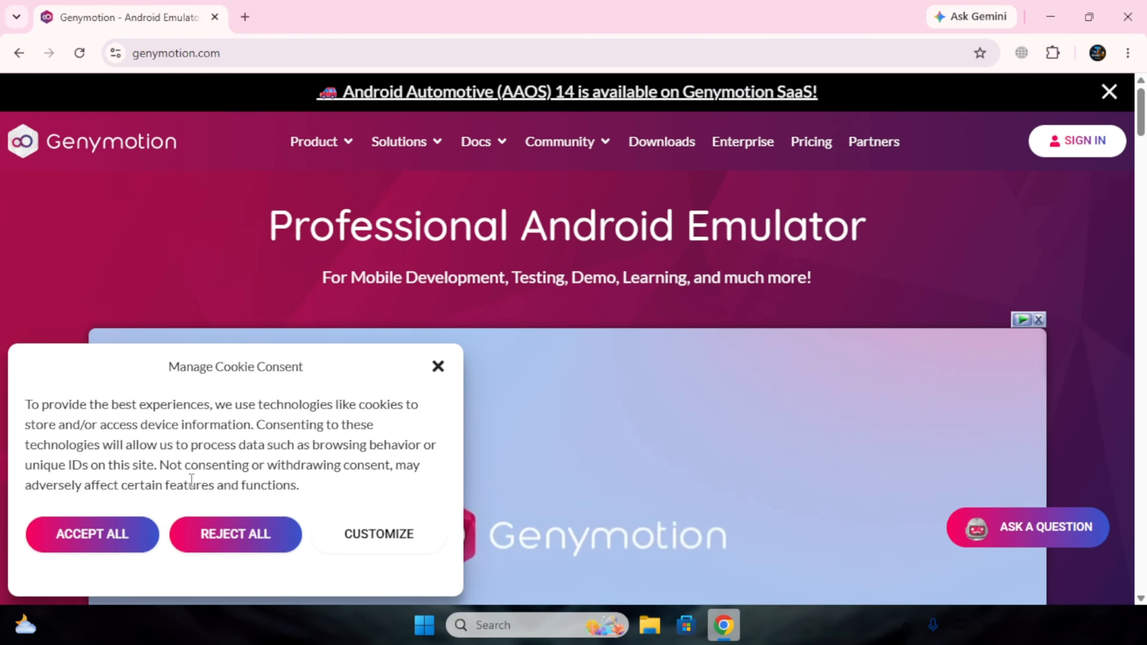
Accept all cookies on the Genymotion site and scroll down the homepage.
left_click(149, 536)
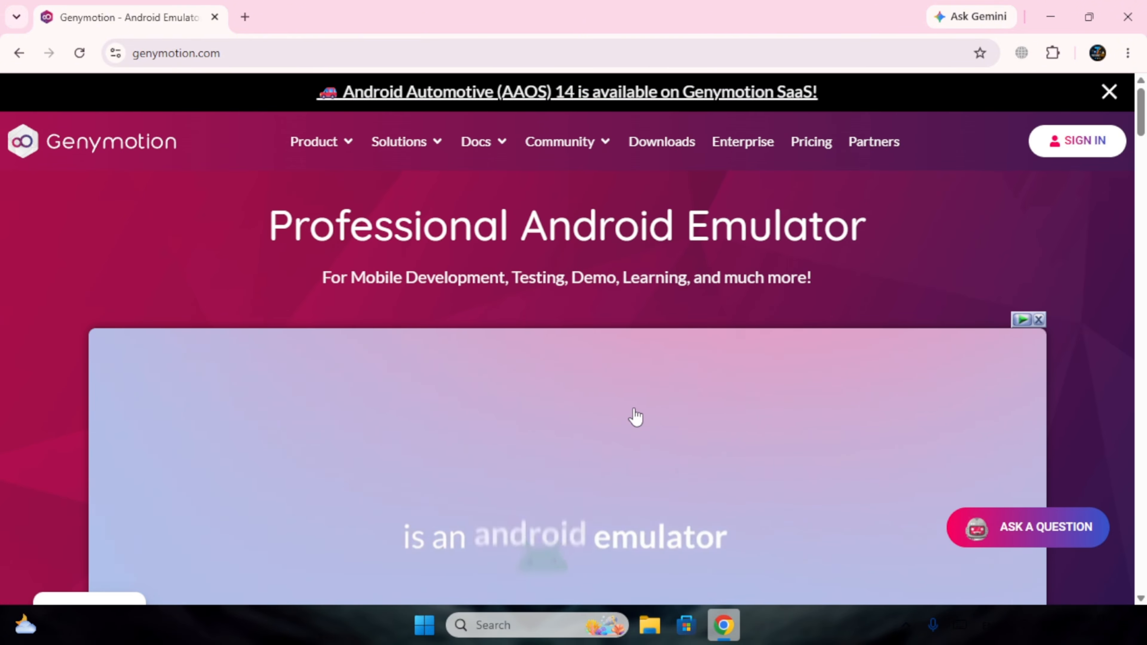
scroll(993, 307, "down", 4)
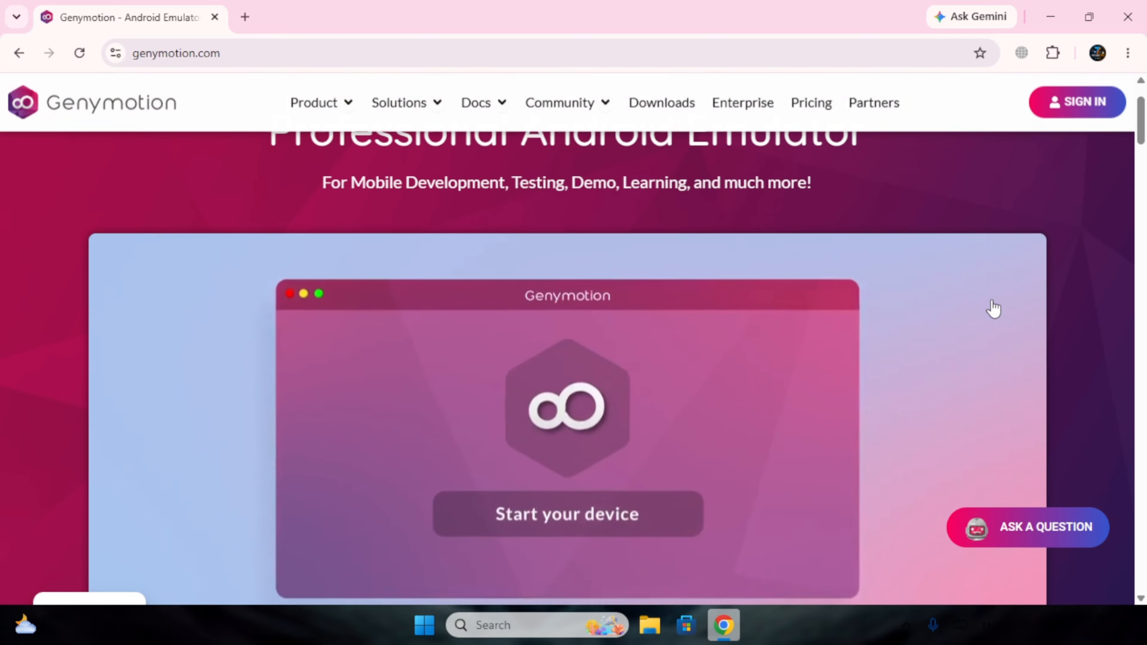
scroll(994, 309, "down", 10)
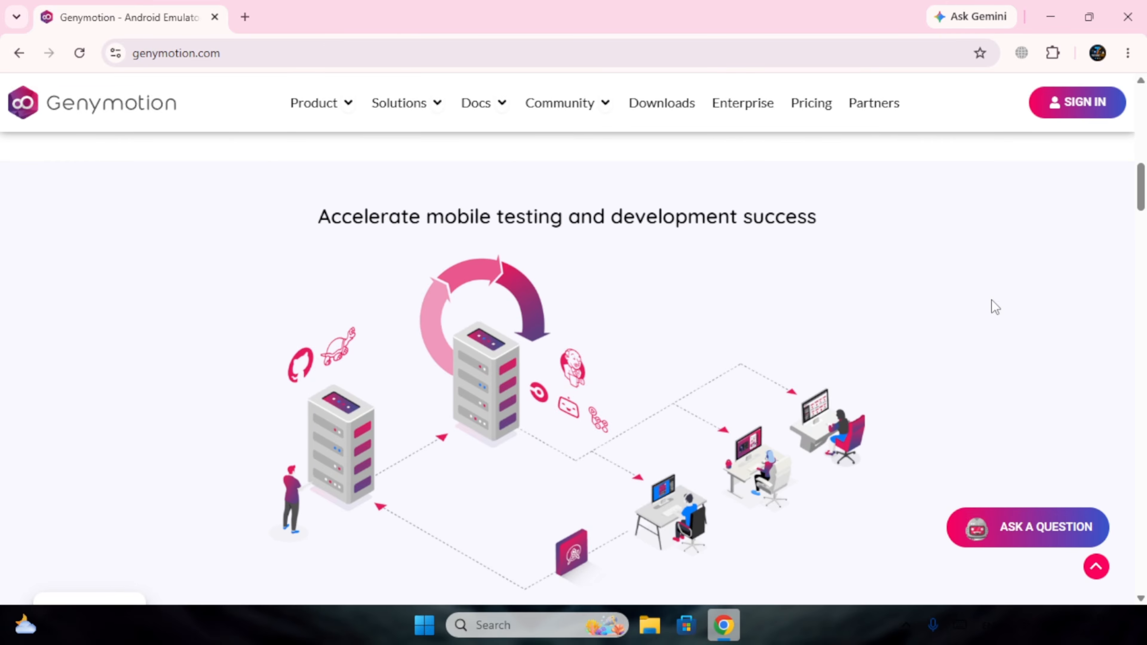
scroll(992, 300, "down", 5)
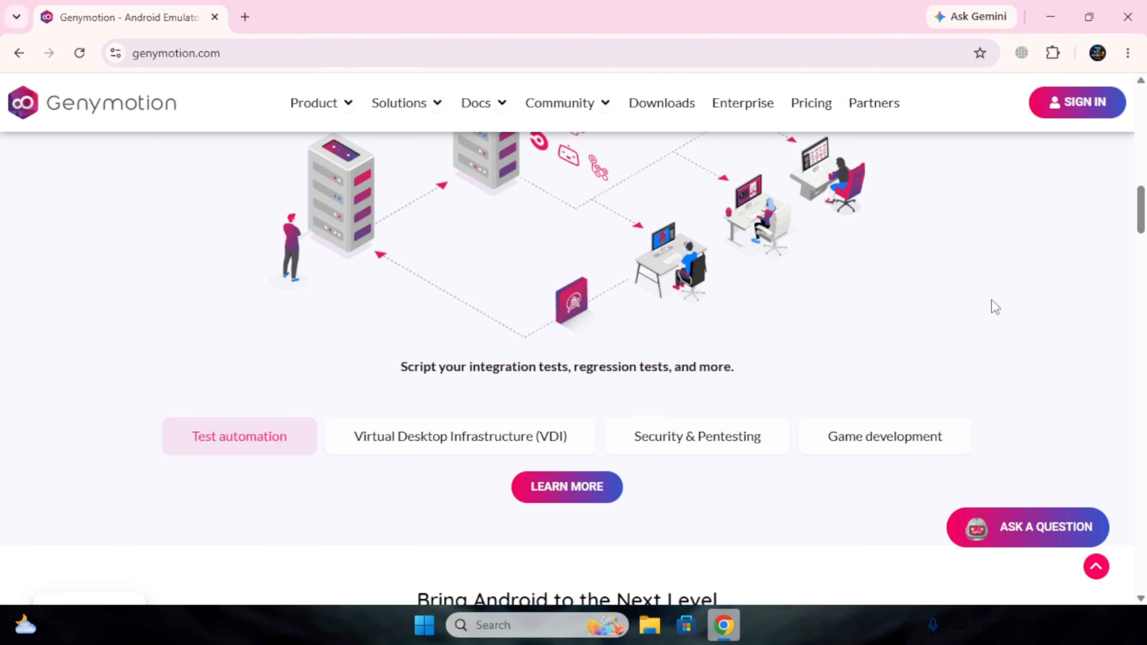
scroll(991, 300, "down", 2)
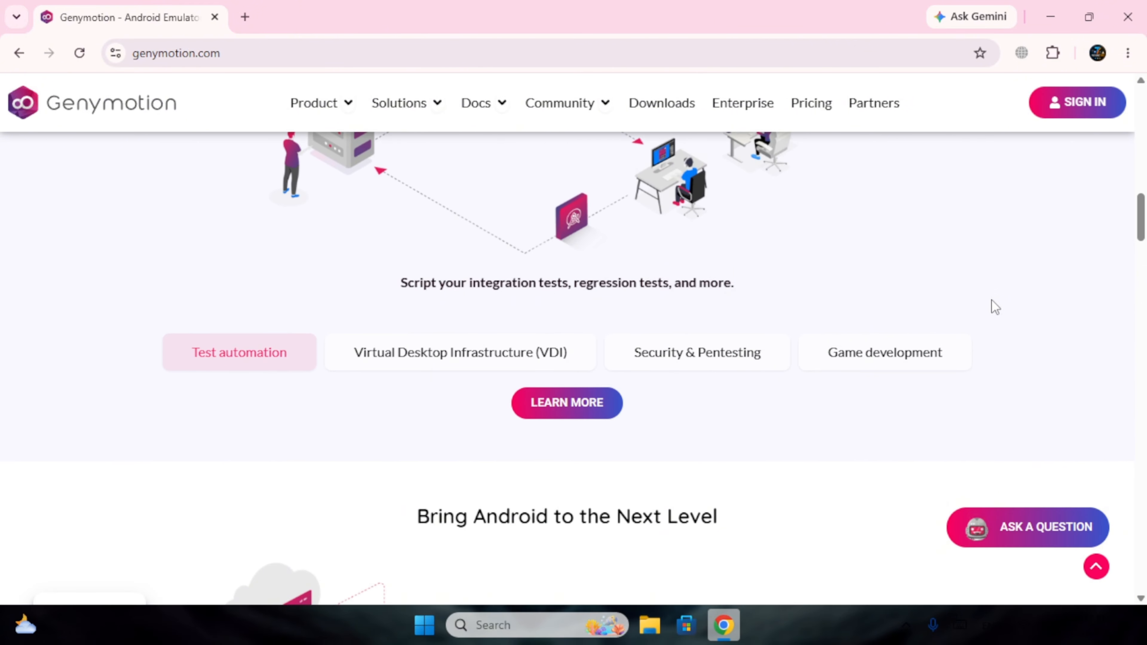
Show the Virtual Desktop Infrastructure (VDI) use case, then return to the top of the page.
left_click(511, 367)
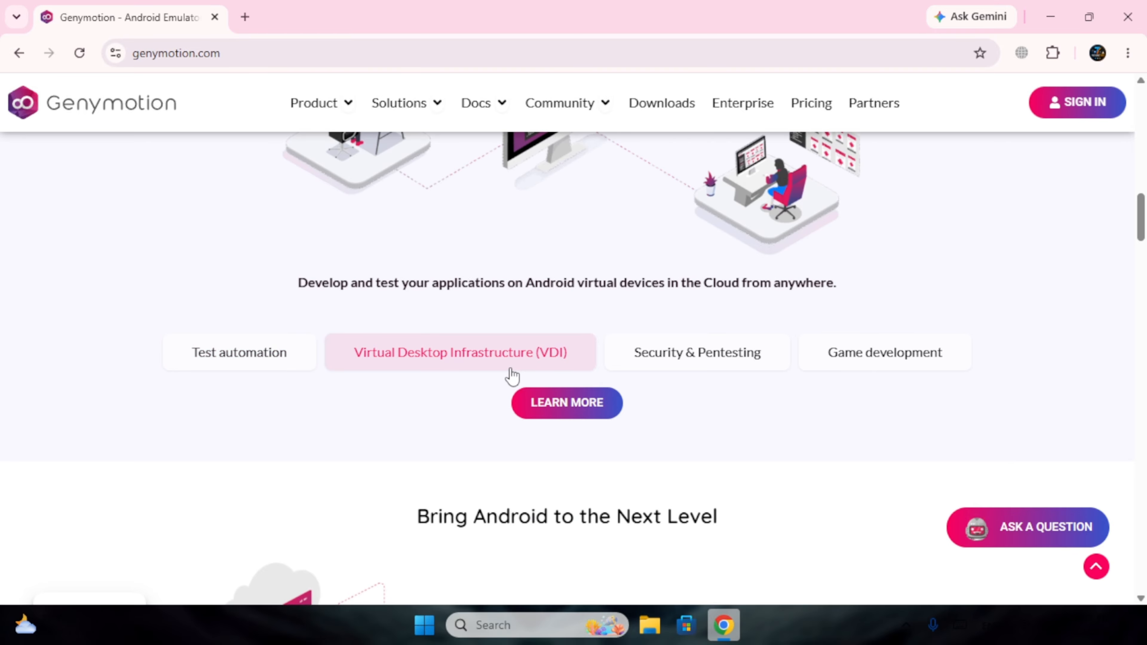
scroll(511, 375, "down", 4)
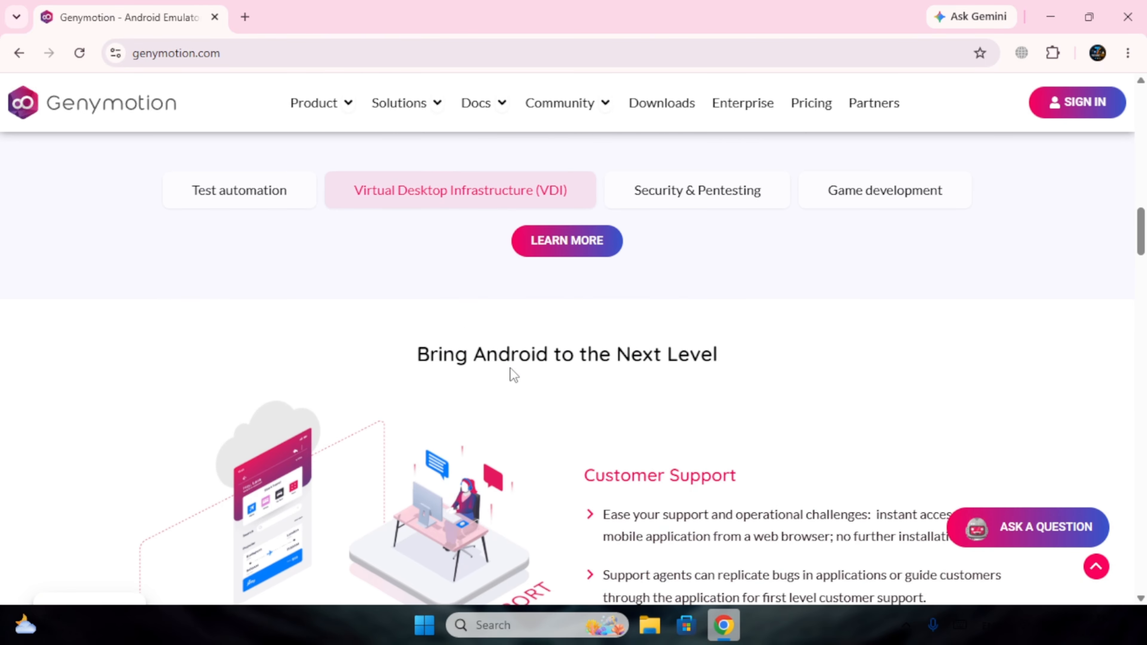
scroll(510, 369, "down", 4)
scroll(511, 368, "up", 10)
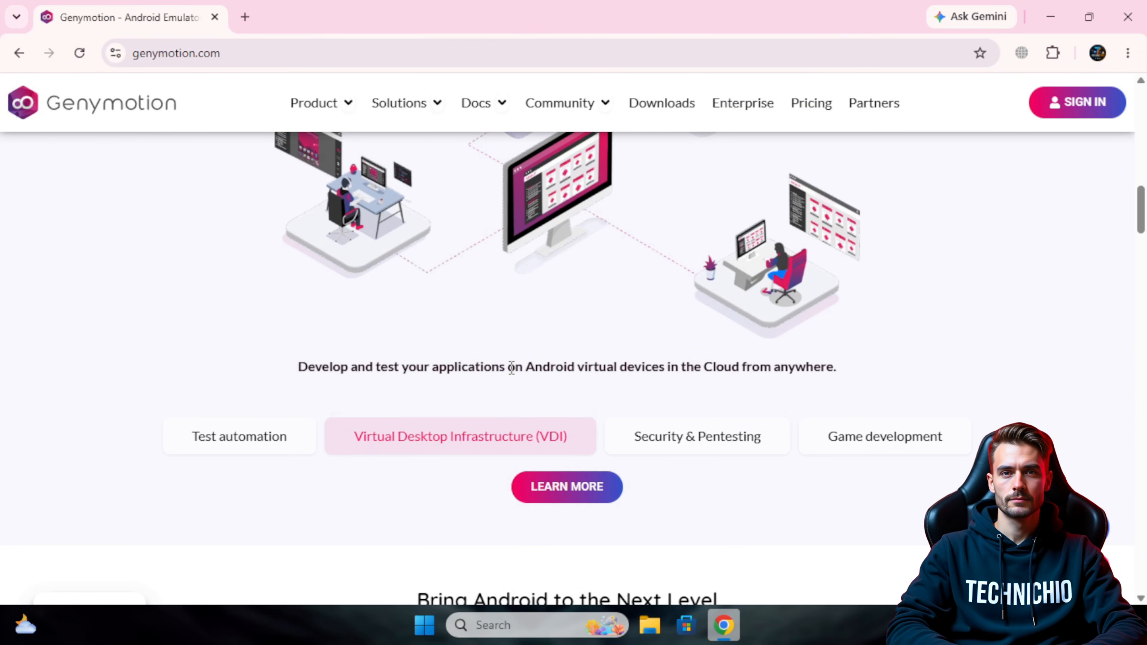
scroll(511, 368, "up", 12)
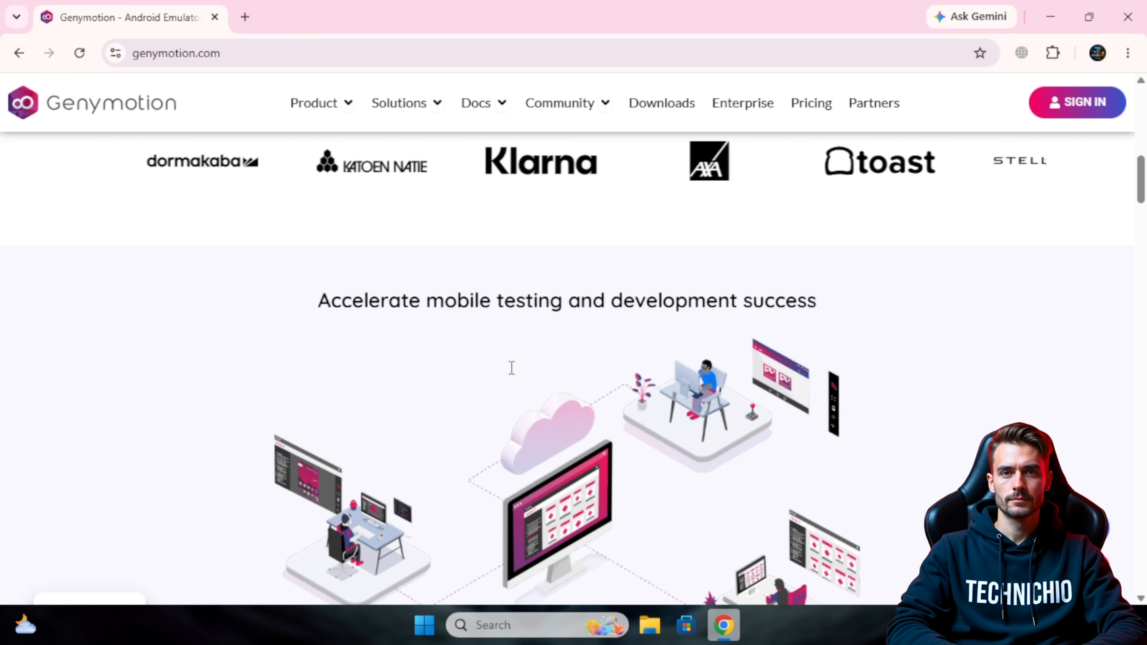
scroll(511, 369, "up", 7)
scroll(510, 369, "up", 2)
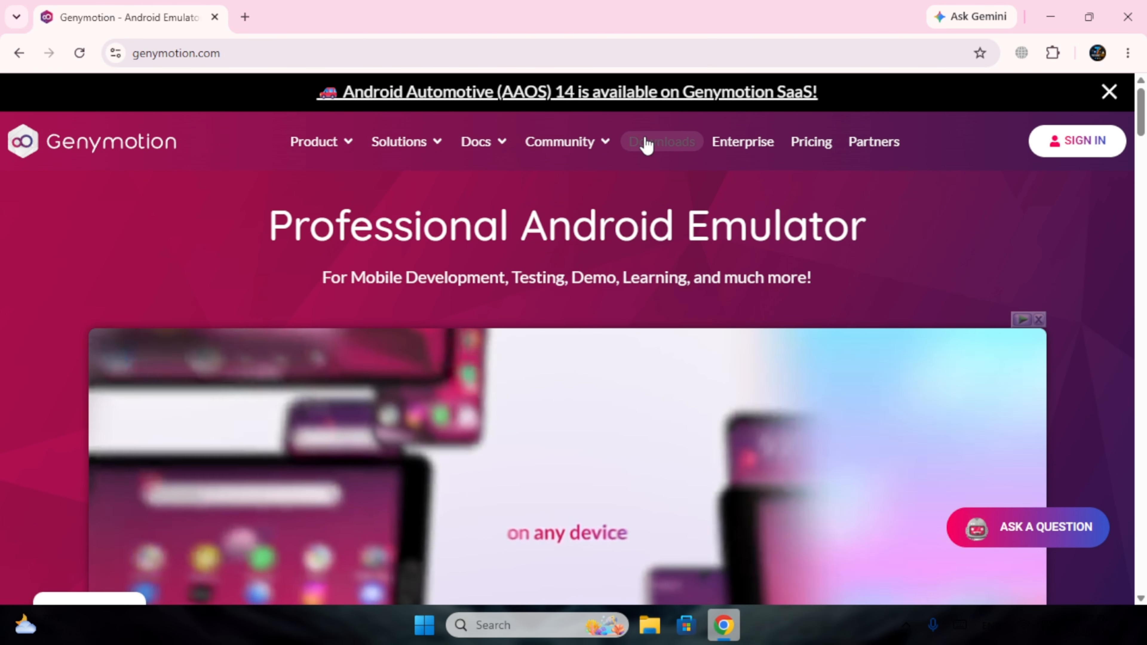
Download the Windows 11 installer for Genymotion Desktop 3.10.0 from the Downloads page.
left_click(646, 144)
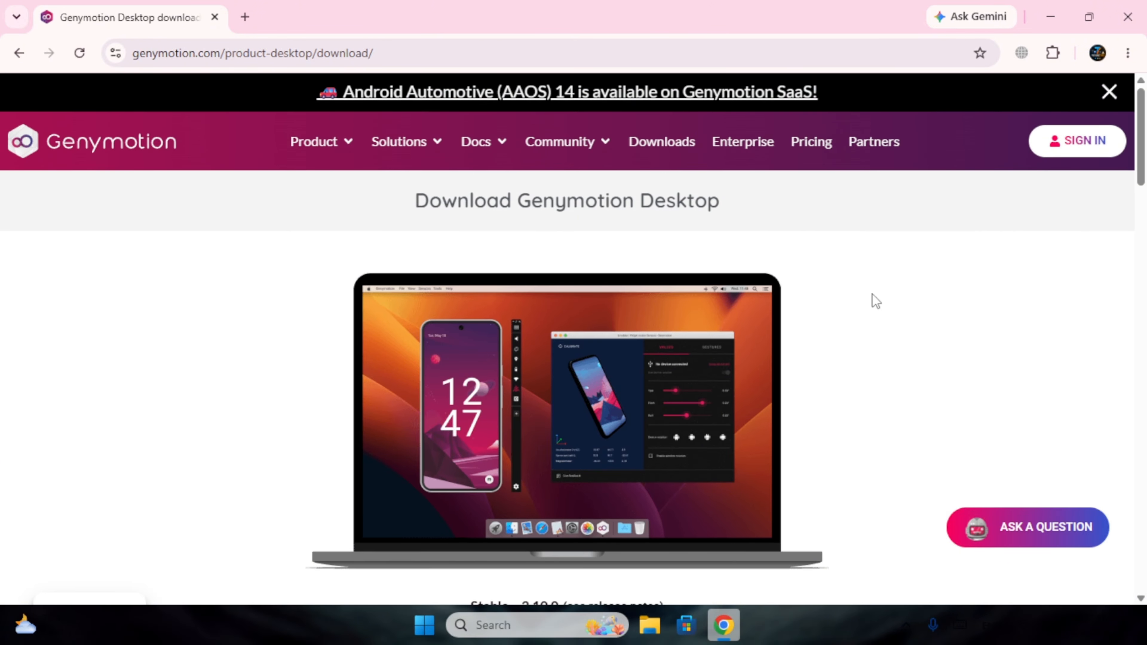
scroll(873, 294, "down", 2)
scroll(873, 295, "down", 8)
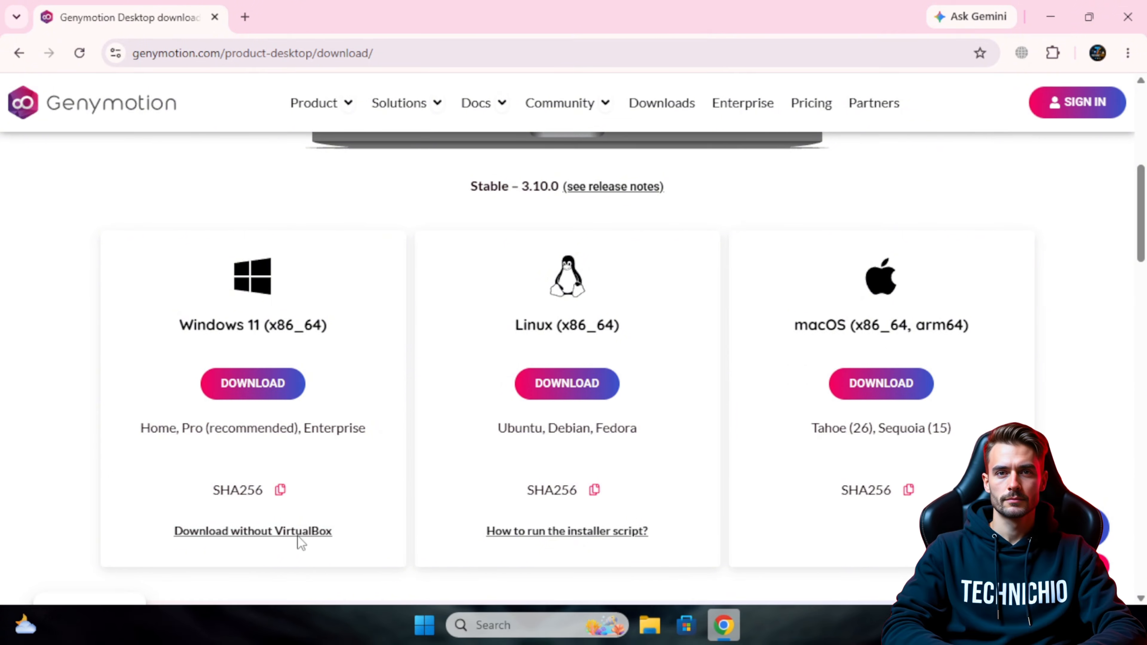
left_click(248, 391)
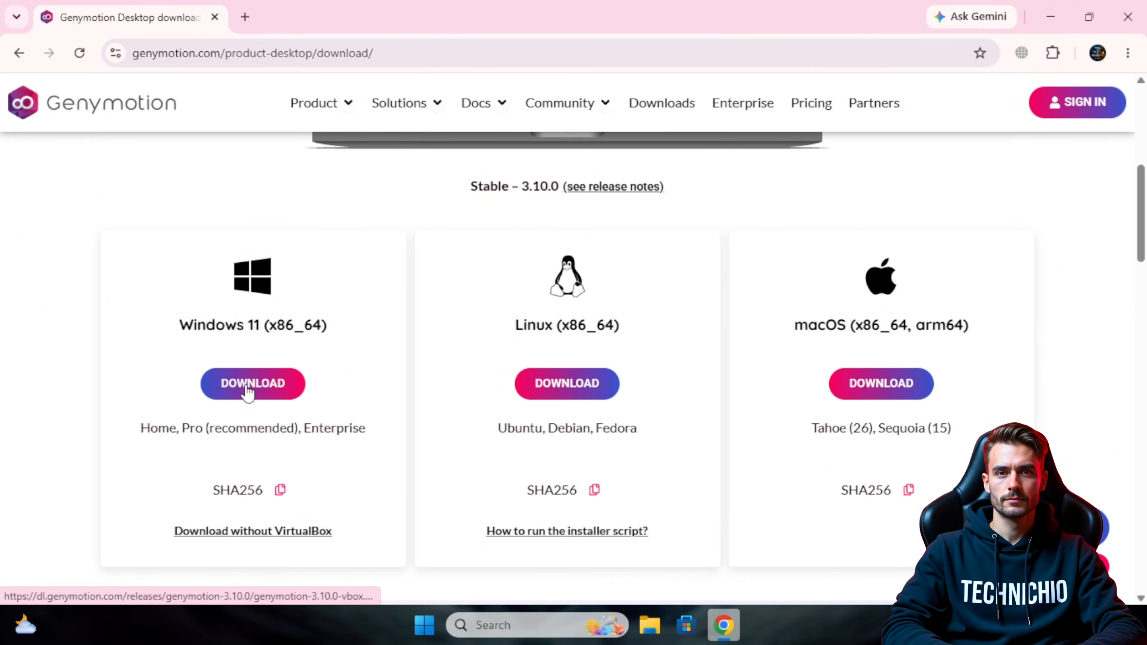
left_click(248, 392)
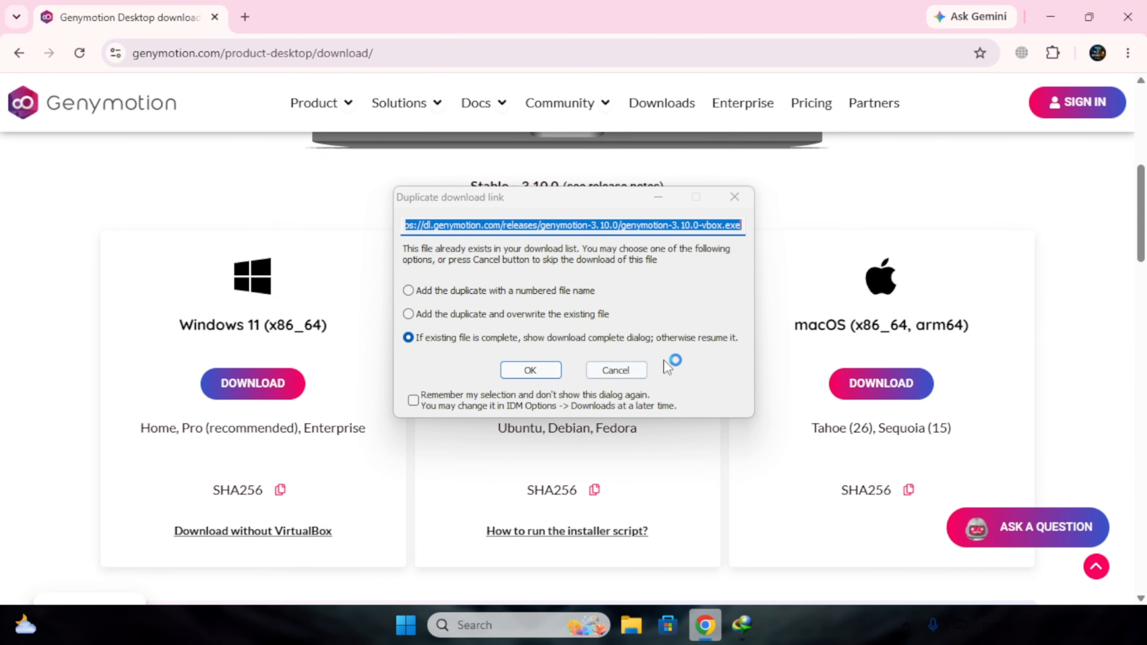
Install Genymotion 3.10.0 in the default folder with a desktop shortcut and no Start Menu folder.
left_click(539, 375)
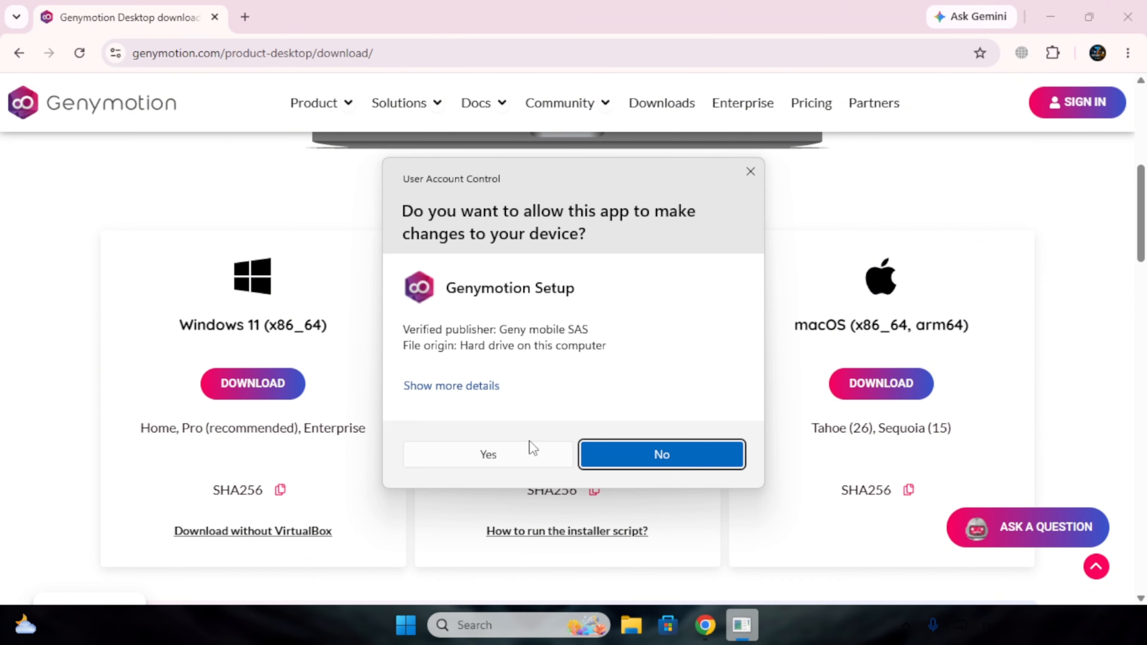
left_click(527, 448)
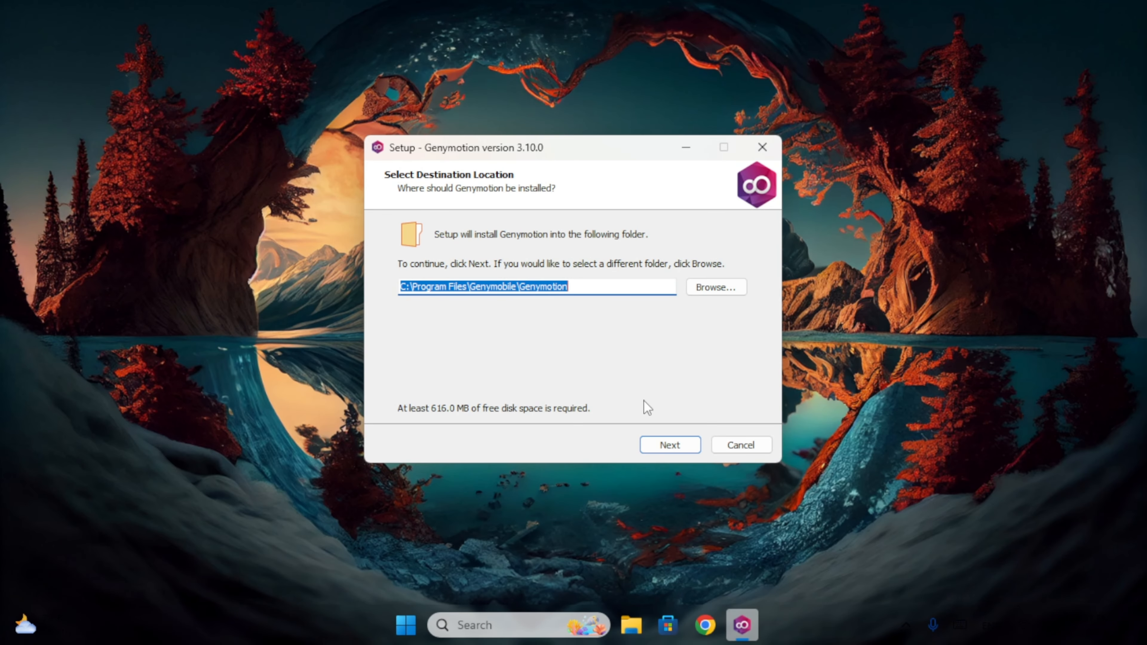
left_click(673, 446)
left_click(519, 410)
left_click(674, 444)
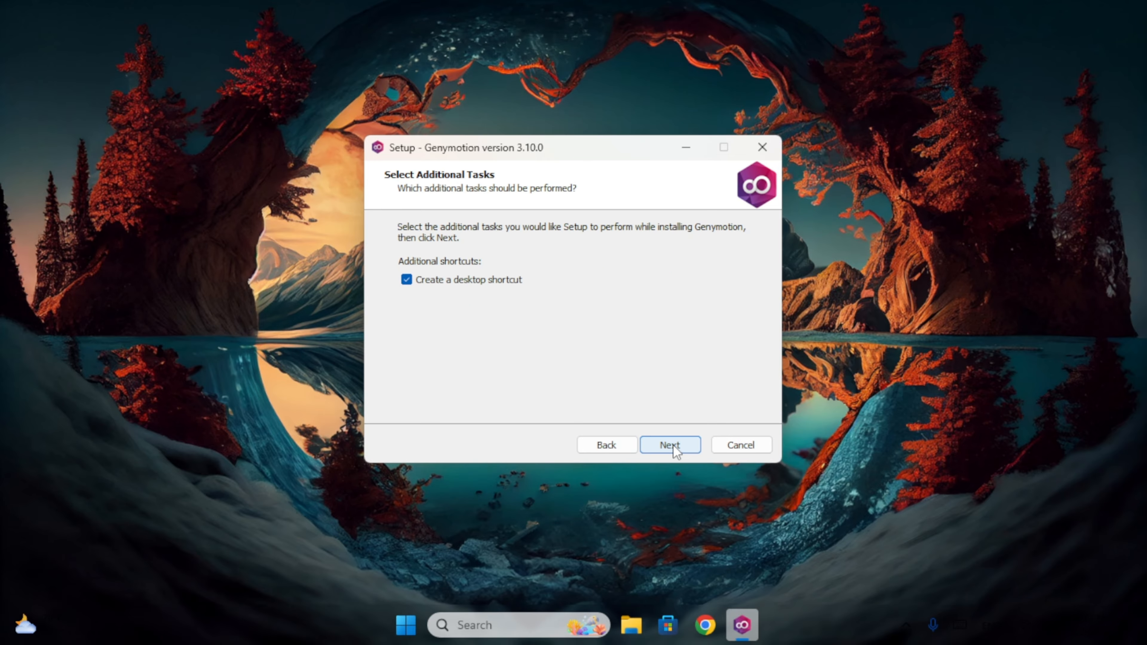
left_click(673, 444)
left_click(673, 444)
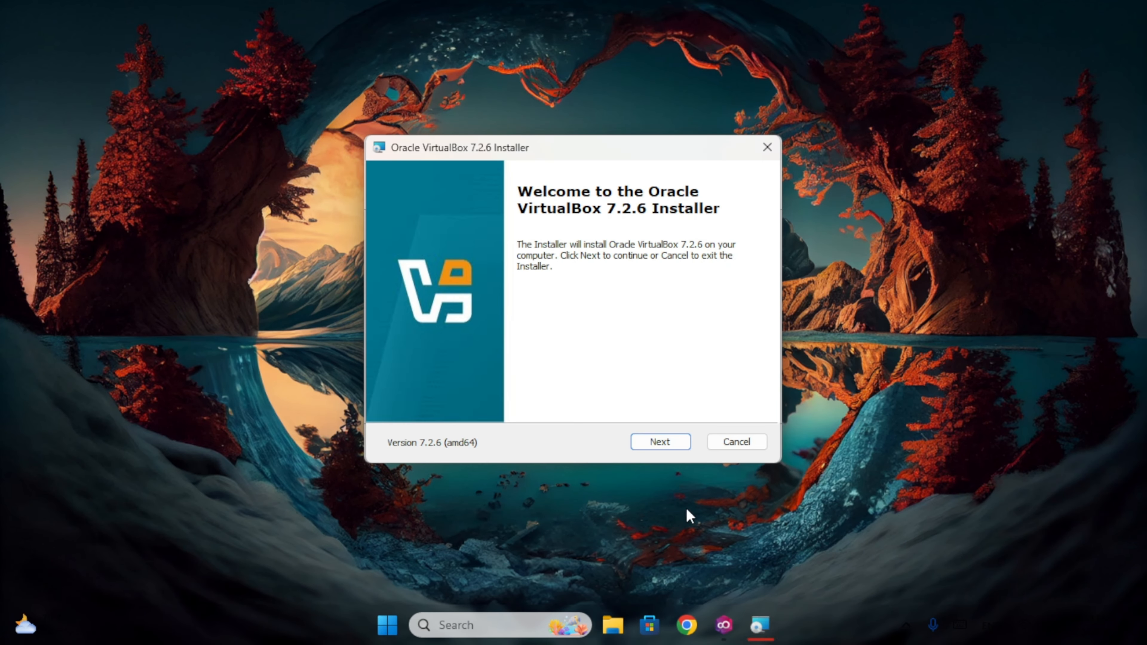
Accept the VirtualBox license agreement and continue to Custom Setup.
left_click(660, 439)
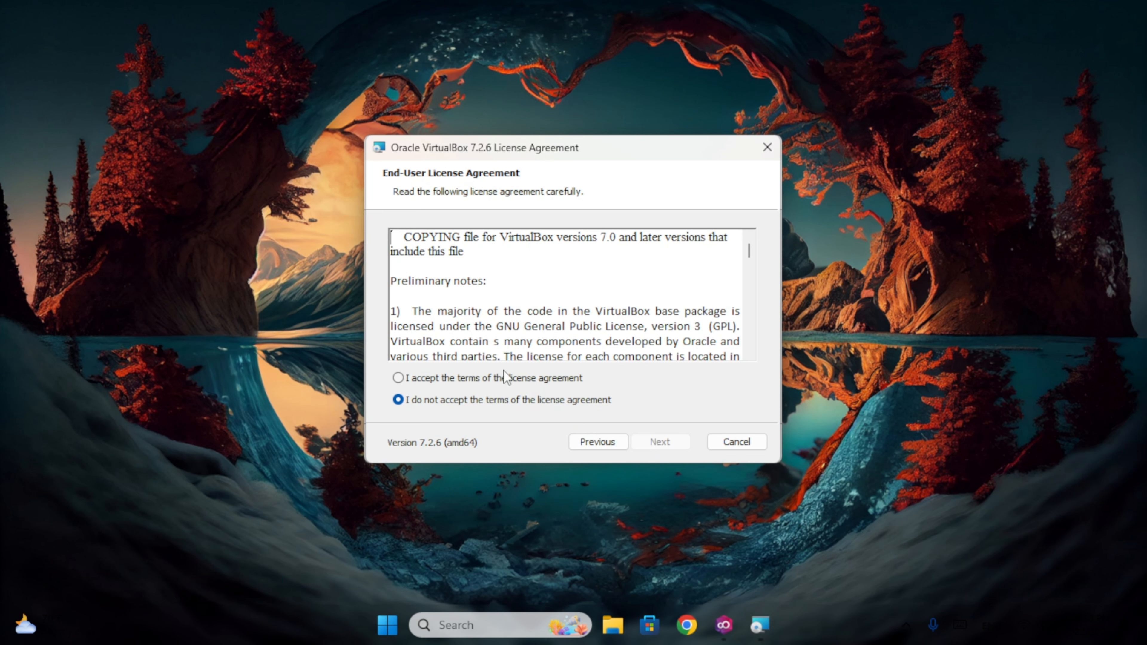
left_click(505, 378)
left_click(659, 443)
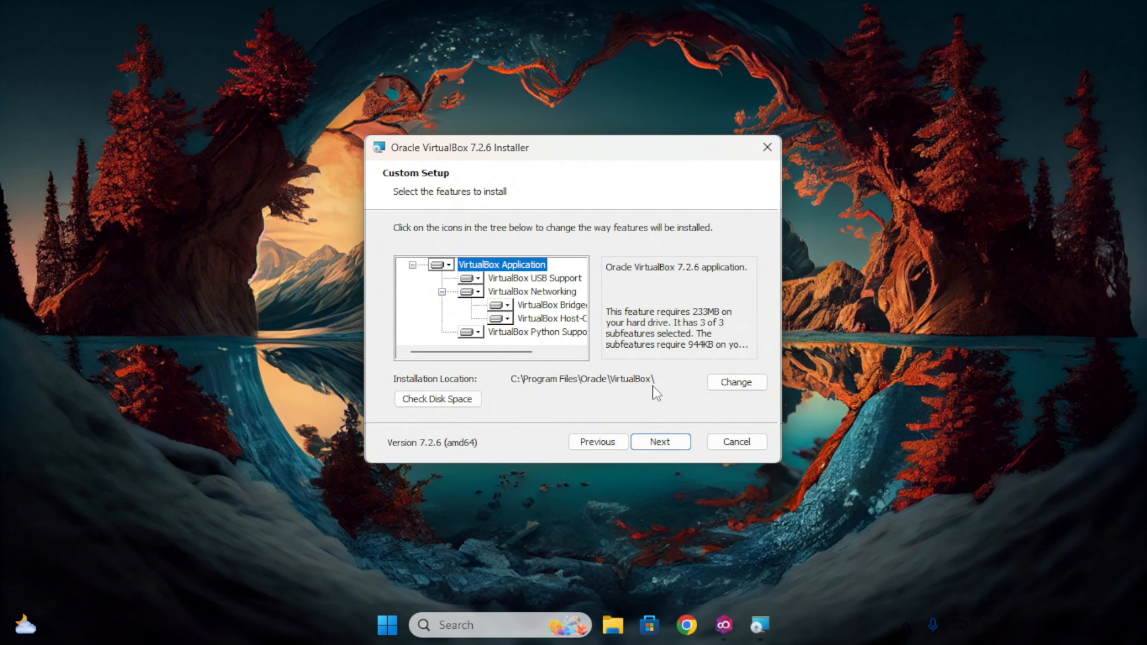
Change the VirtualBox destination folder to D:\Oracle\VirtualBox\.
left_click(733, 382)
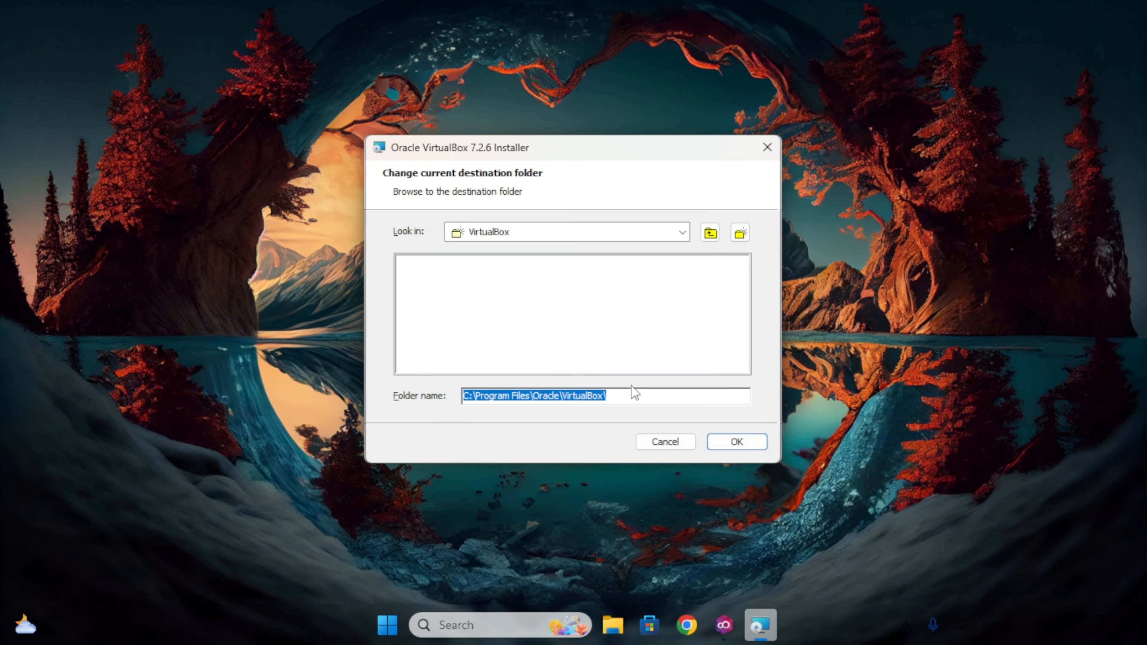
left_click(468, 397)
key("BackSpace")
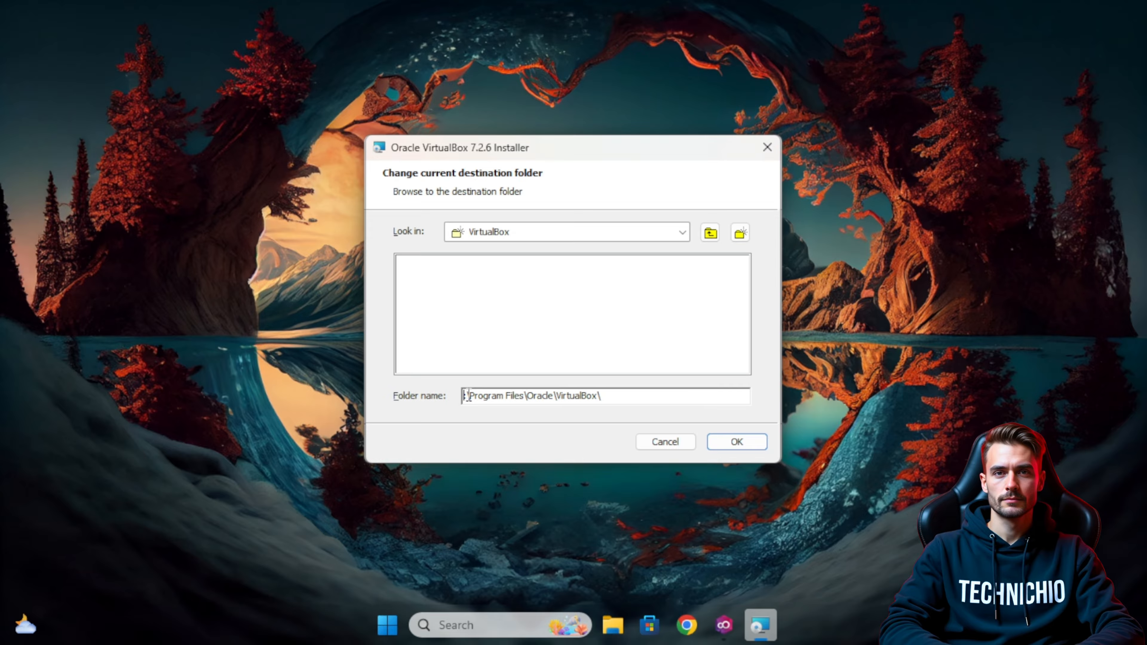
type("D")
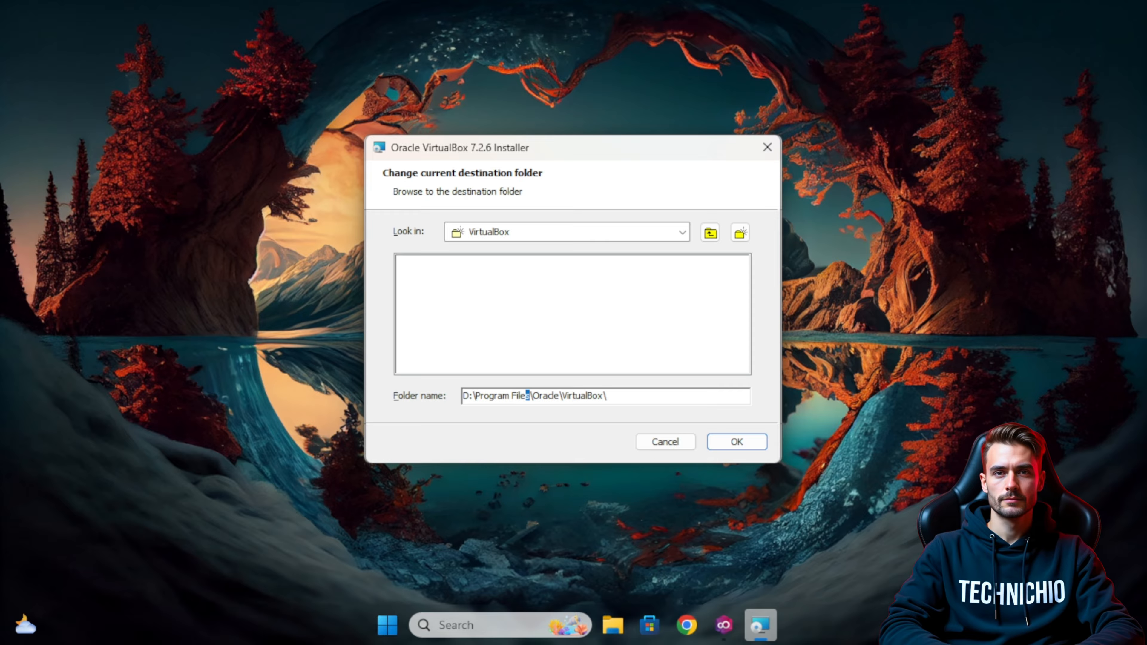
left_click_drag(530, 396, 472, 396)
key("BackSpace")
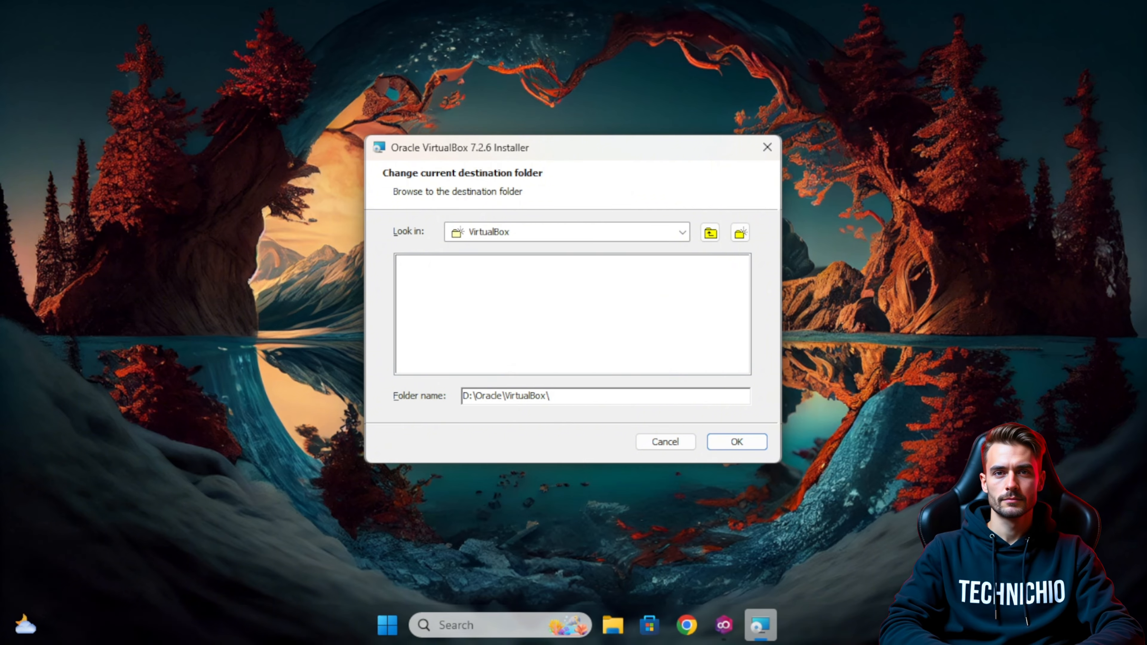
left_click(735, 442)
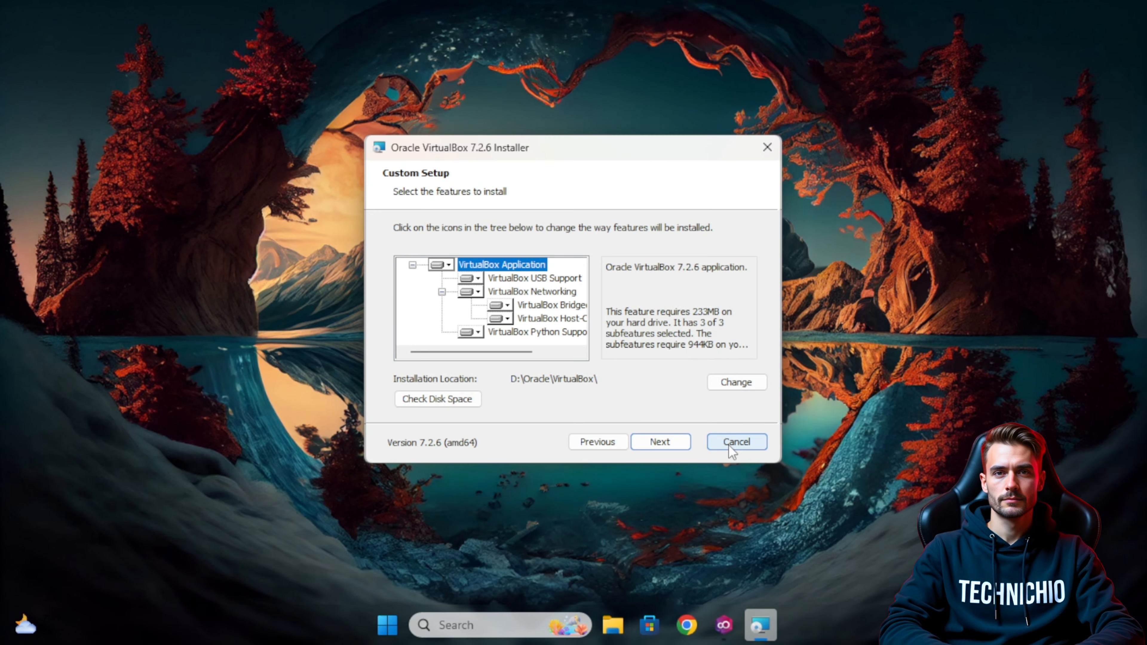
Accept the network and missing-dependency warnings, skip the Start menu entry, and install VirtualBox.
left_click(657, 443)
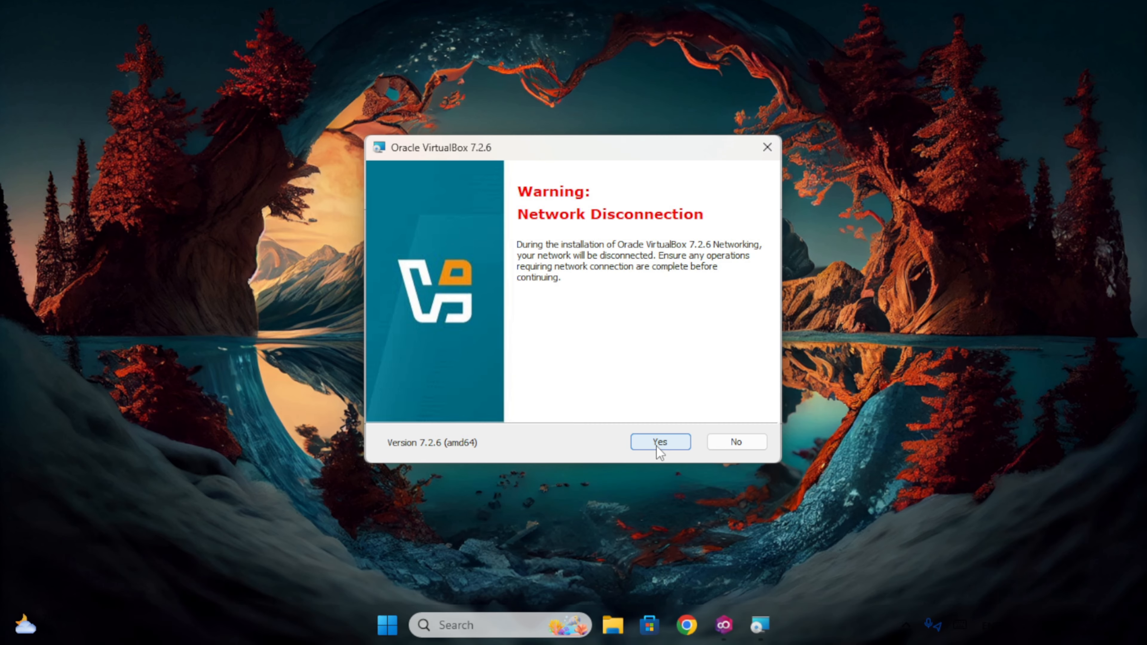
left_click(657, 445)
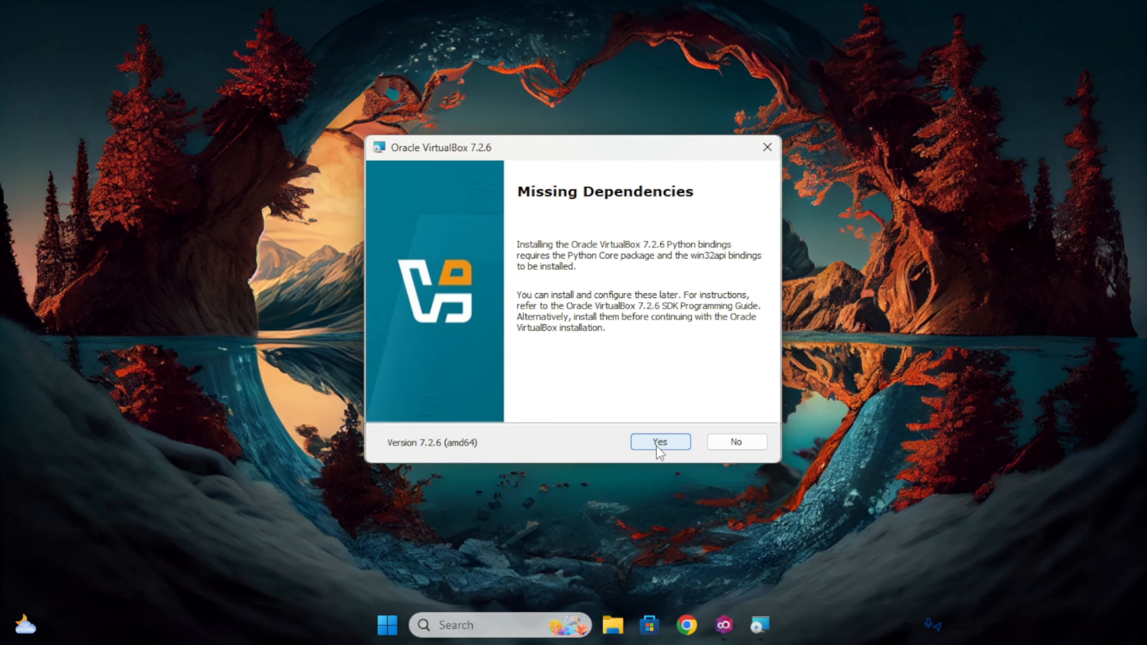
left_click(656, 446)
left_click(461, 276)
left_click(659, 443)
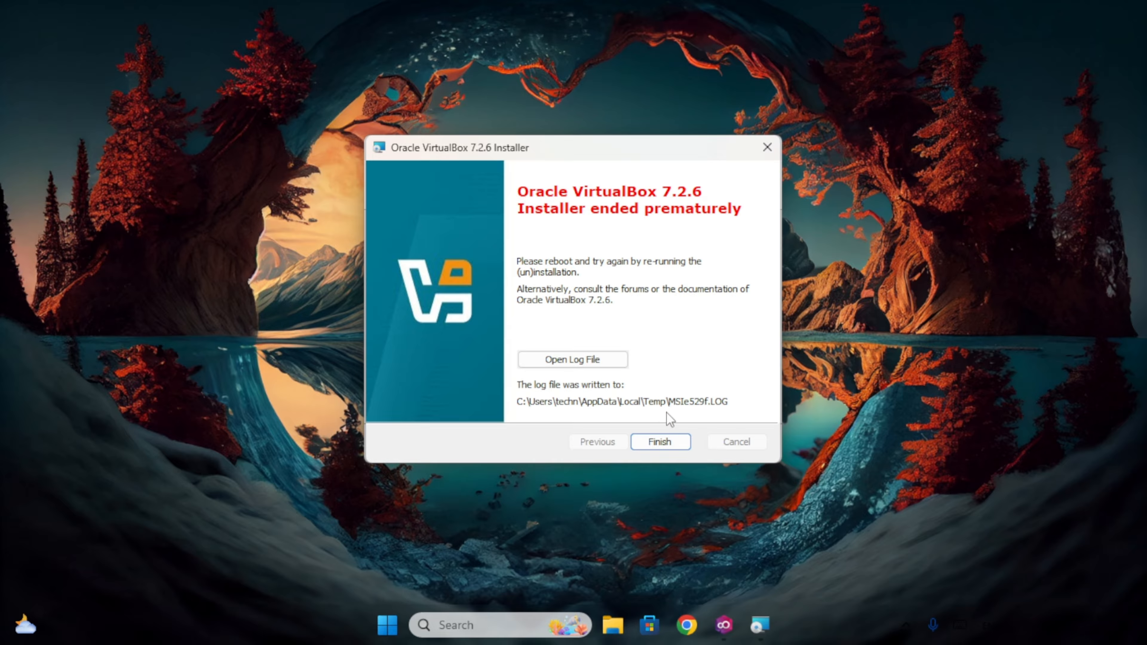
Close the ended VirtualBox installer, dismiss the installation-failed error, and finish Genymotion Setup.
left_click(657, 443)
left_click(691, 371)
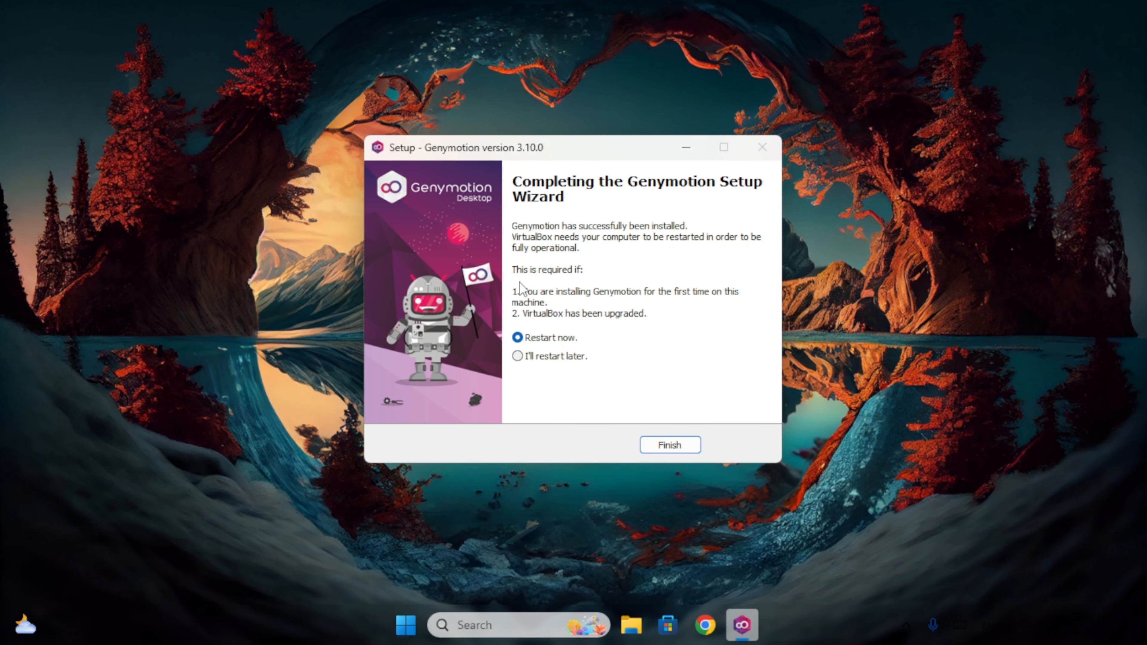
left_click(669, 446)
left_click(424, 625)
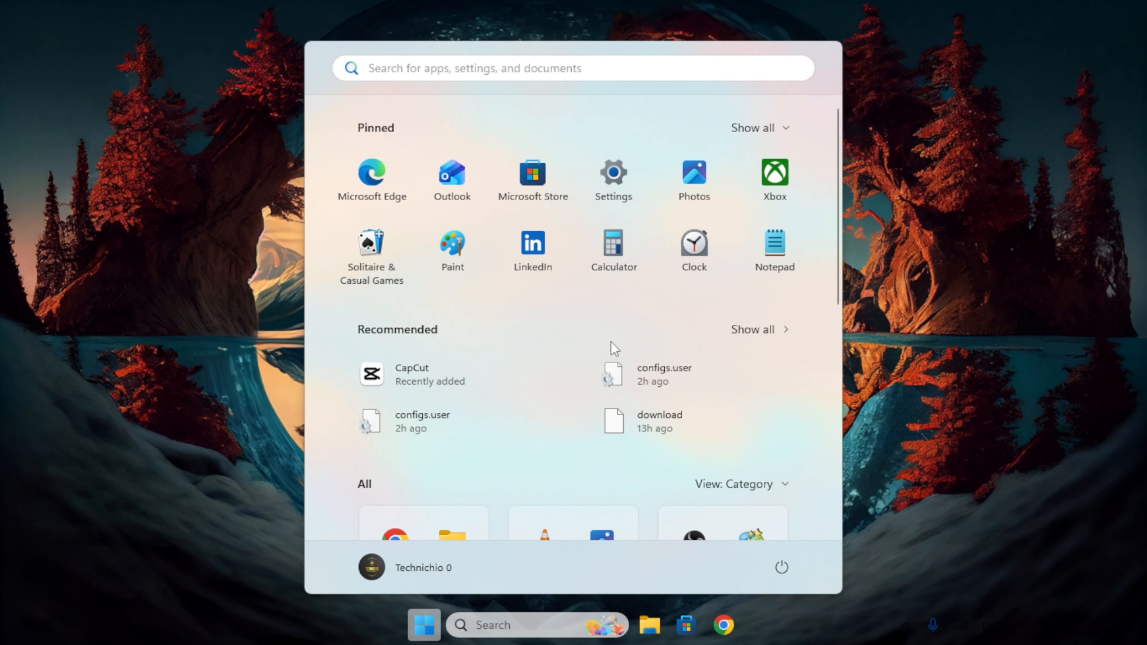
Launch Genymotion via a 'geny' Start search, approve the VirtualBox Interface prompts, and maximize it.
type("geny")
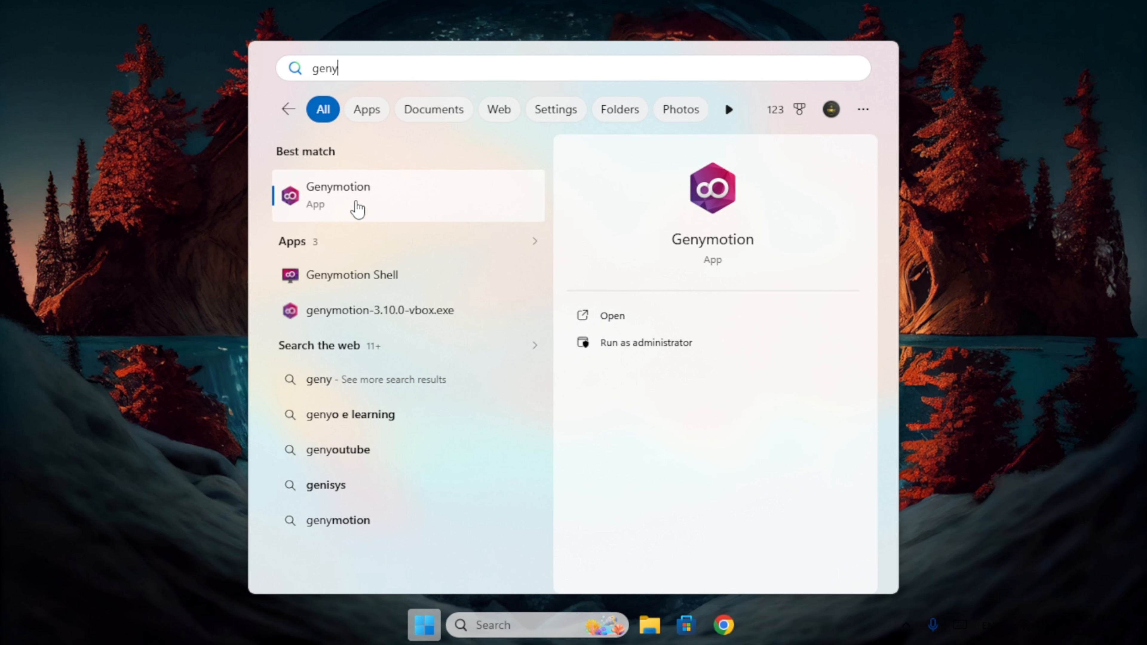
left_click(355, 208)
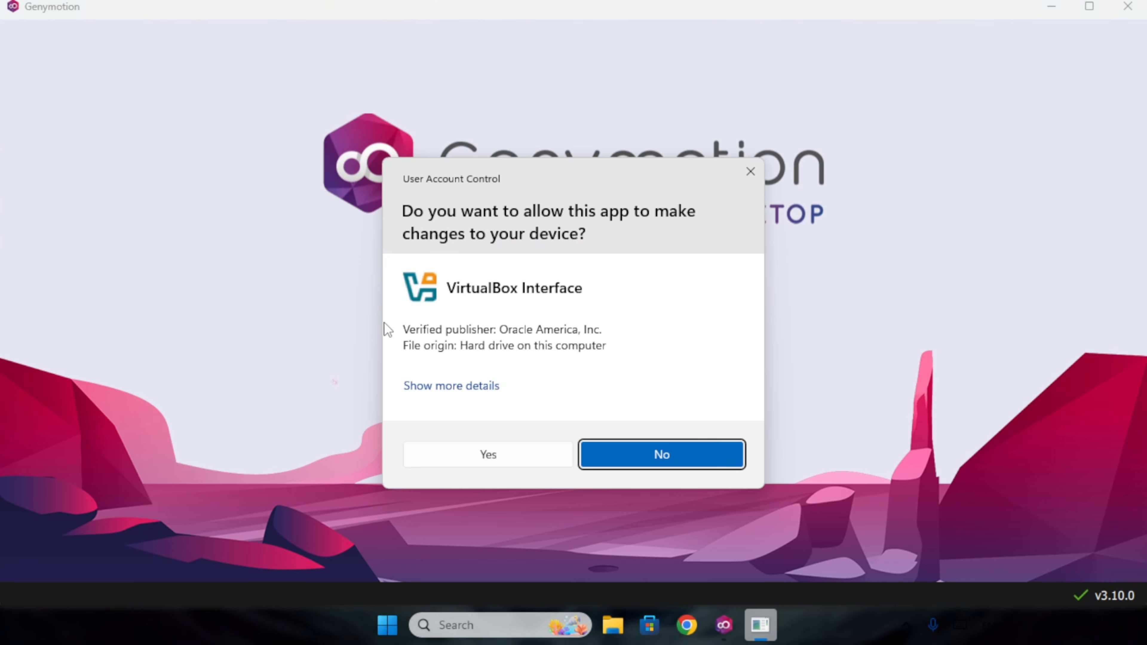
left_click(490, 456)
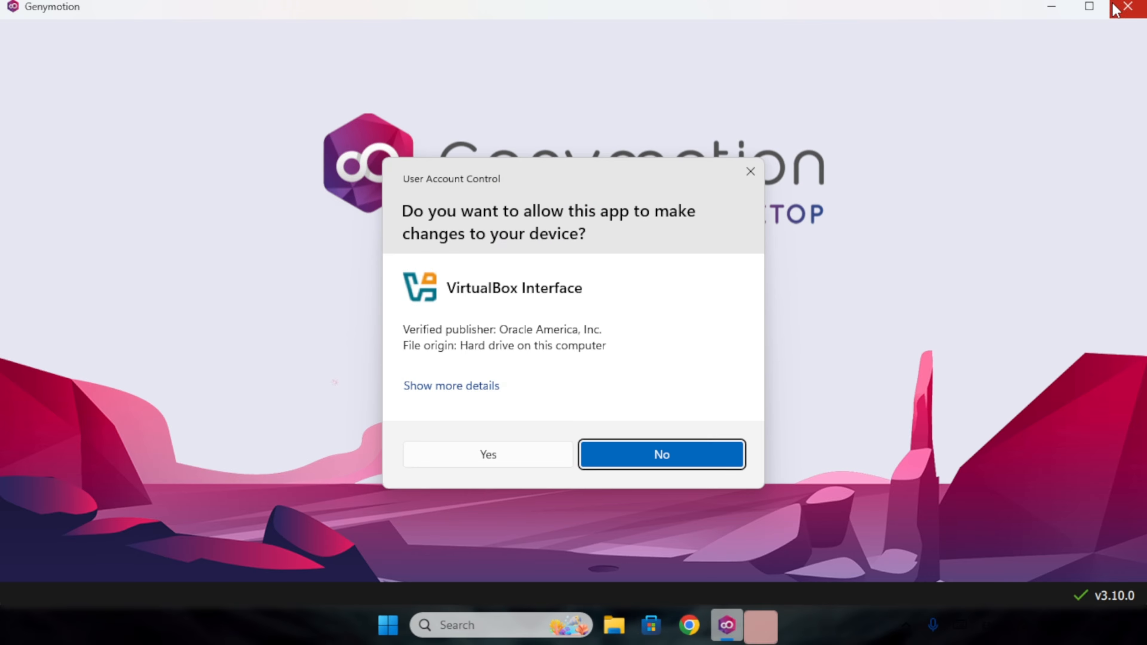
left_click(1089, 6)
left_click(519, 455)
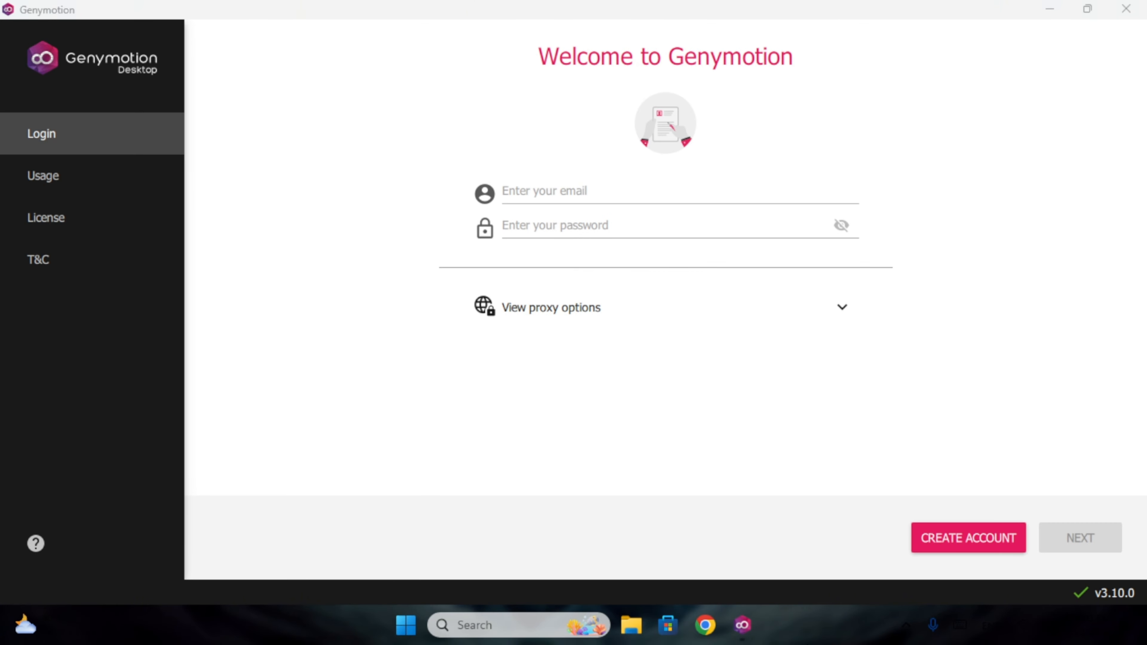
Choose Create Account on the login screen to open the Genymotion Register page in Chrome.
left_click(649, 195)
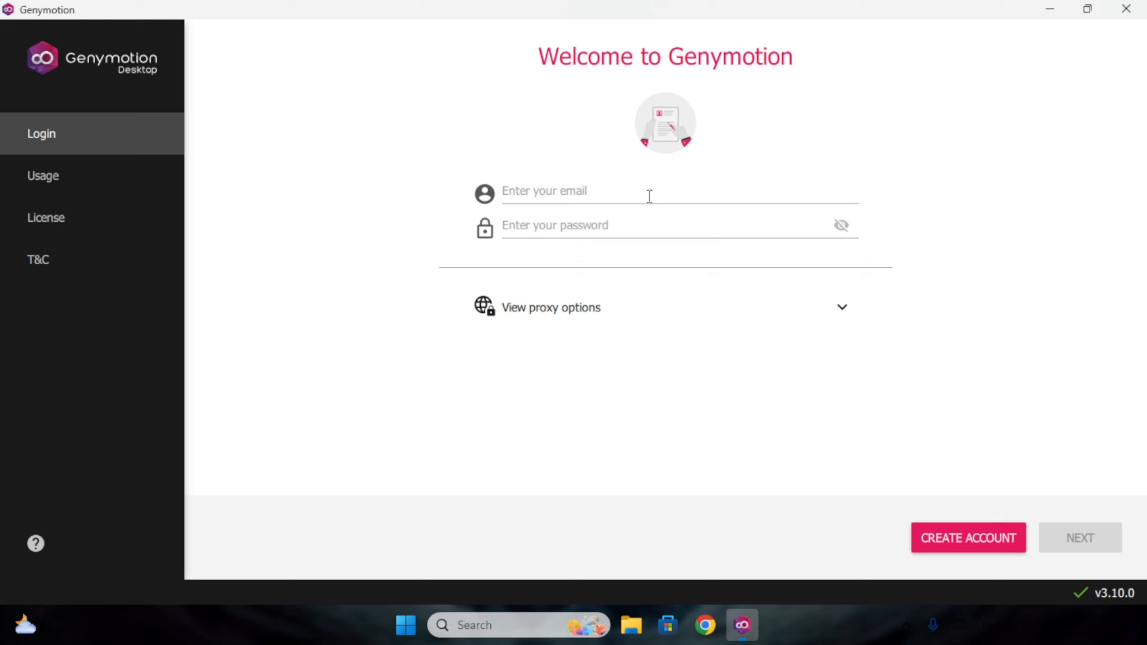
left_click(977, 546)
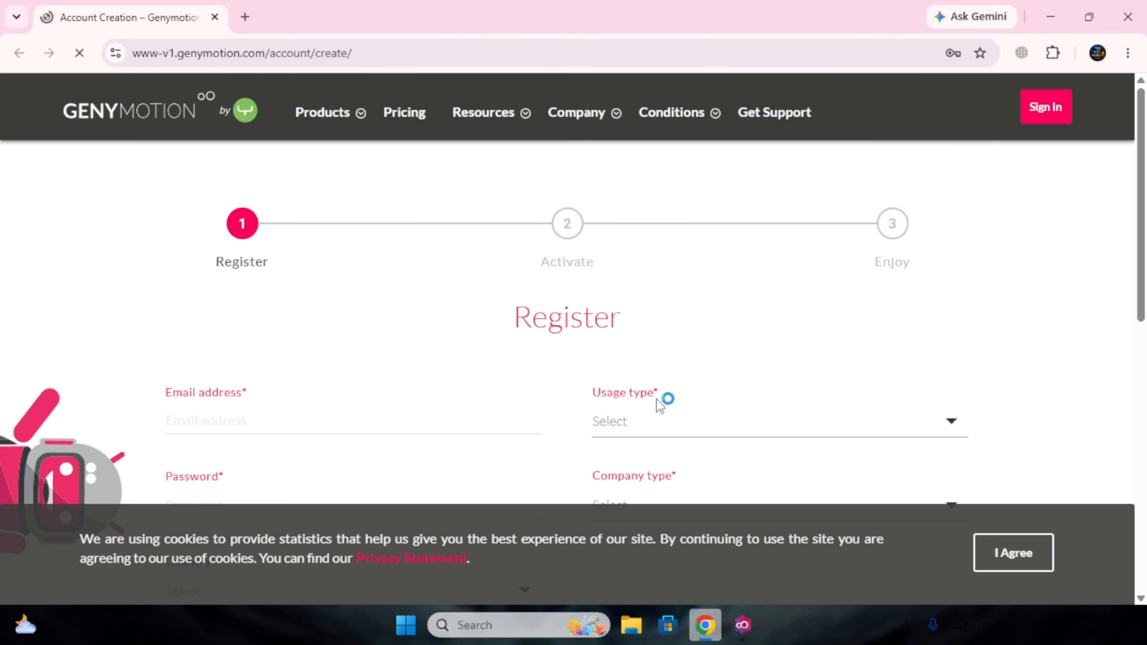
Accept the cookie notice and autofill the saved email address and password.
scroll(660, 404, "down", 3)
left_click(1013, 552)
left_click(341, 246)
left_click(335, 302)
left_click(308, 343)
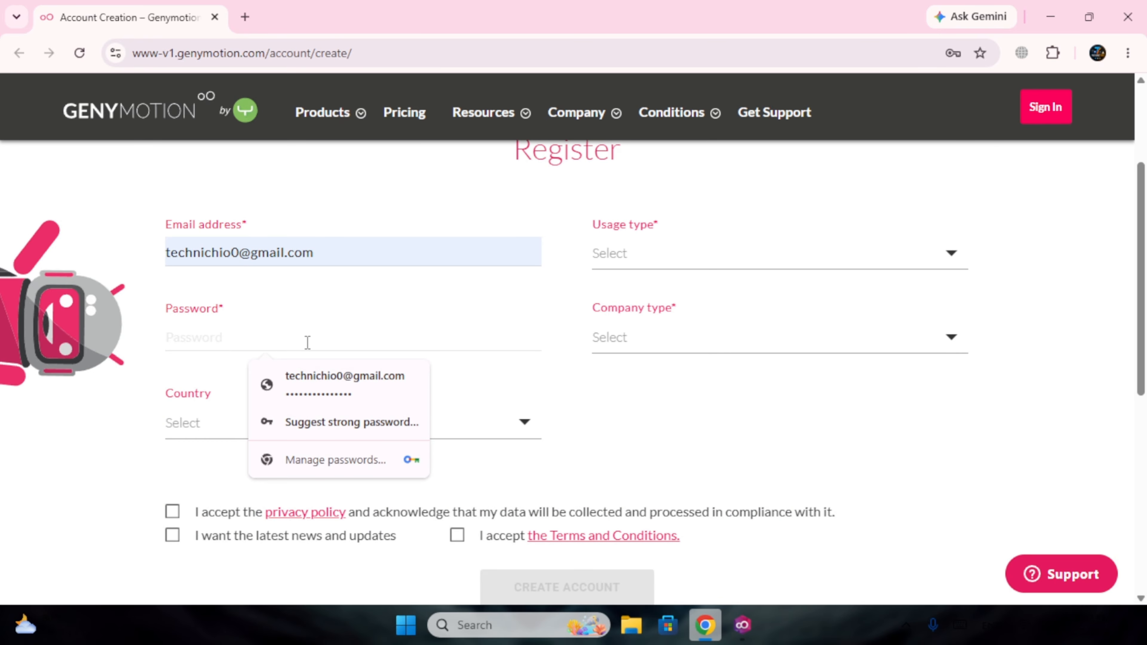
left_click(324, 388)
type("****")
Set the country to United States.
left_click(331, 425)
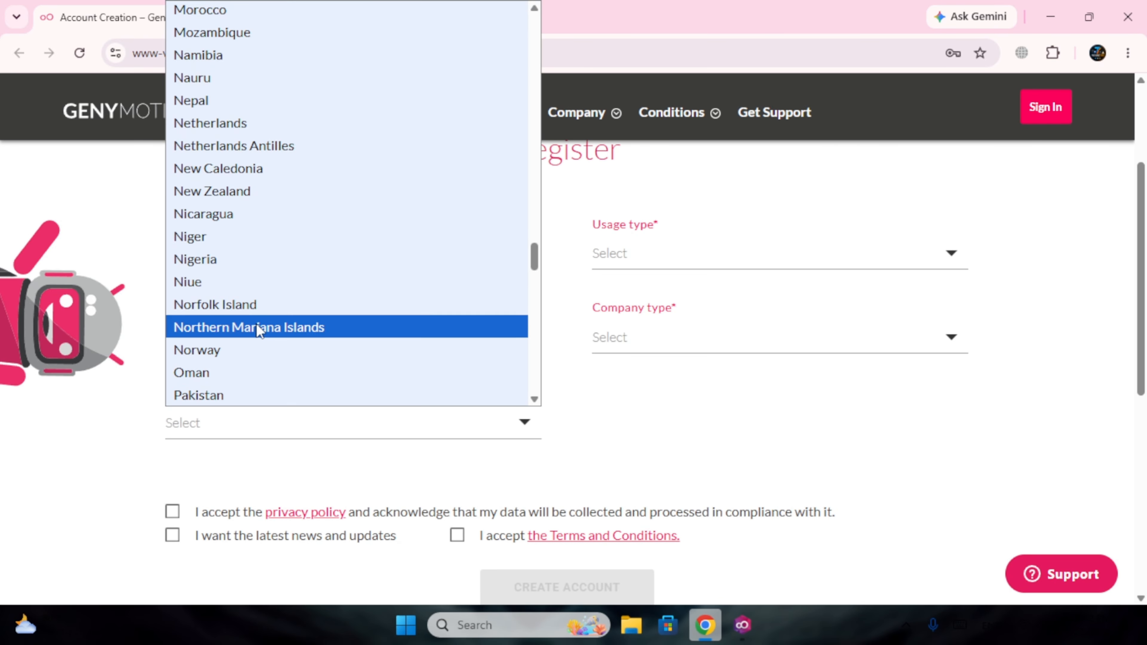
scroll(282, 312, "down", 20)
scroll(301, 305, "up", 4)
scroll(296, 316, "down", 2)
left_click(291, 274)
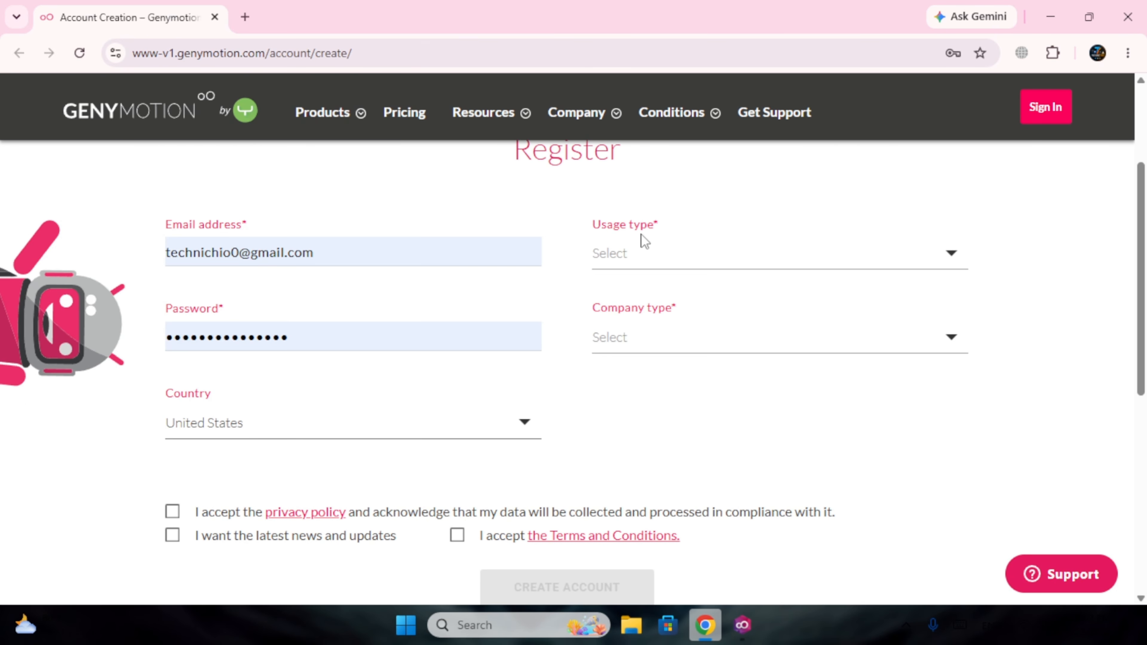
Set the usage type to Gaming, replacing the earlier Test automation choice.
left_click(653, 254)
left_click(692, 302)
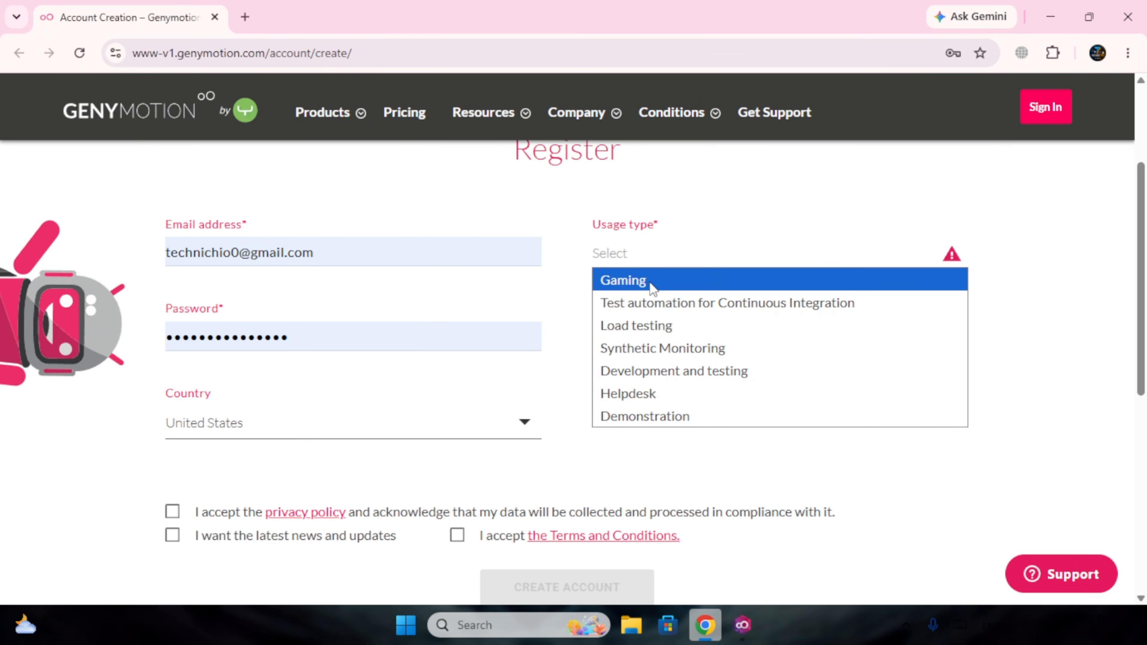
left_click(656, 304)
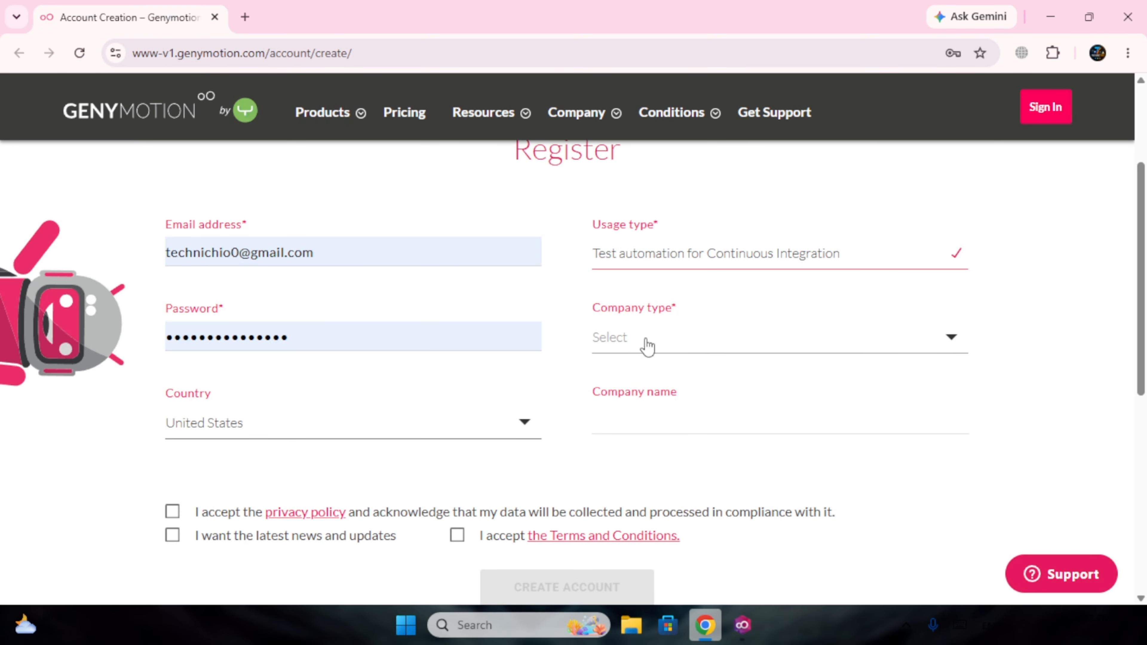
left_click(711, 343)
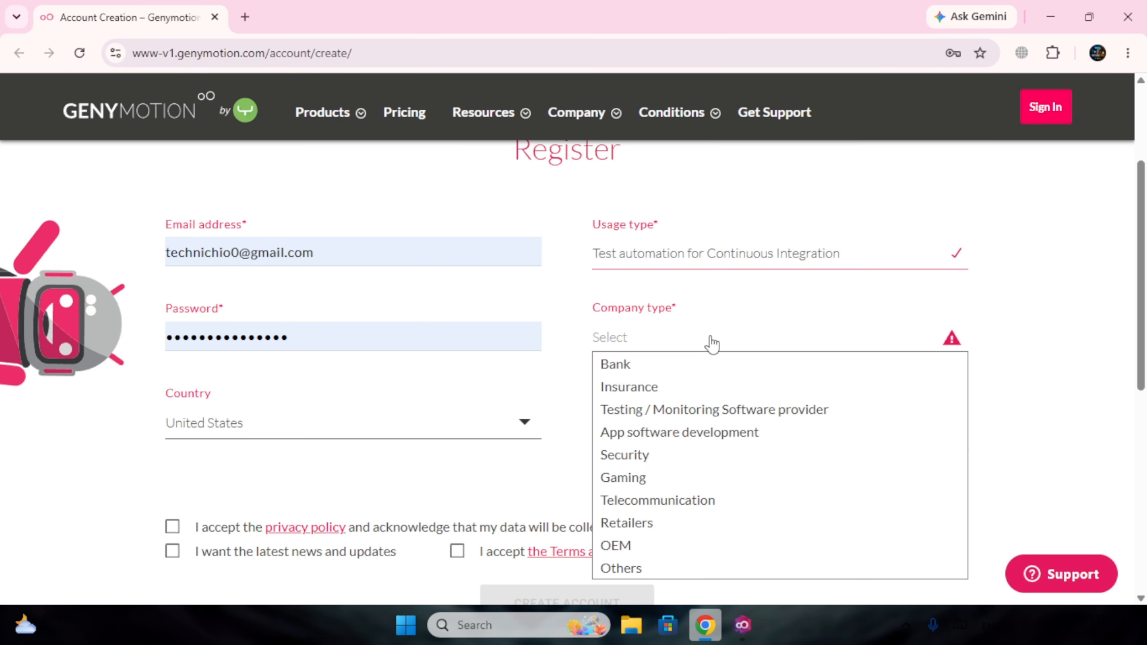
left_click(712, 343)
left_click(697, 264)
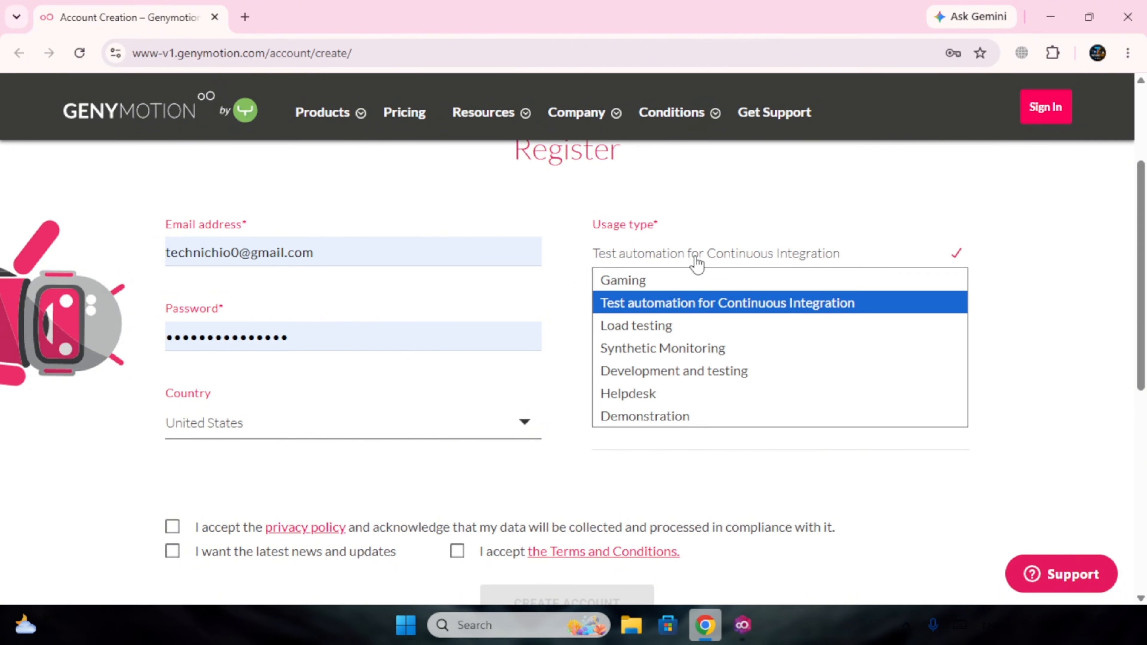
left_click(791, 285)
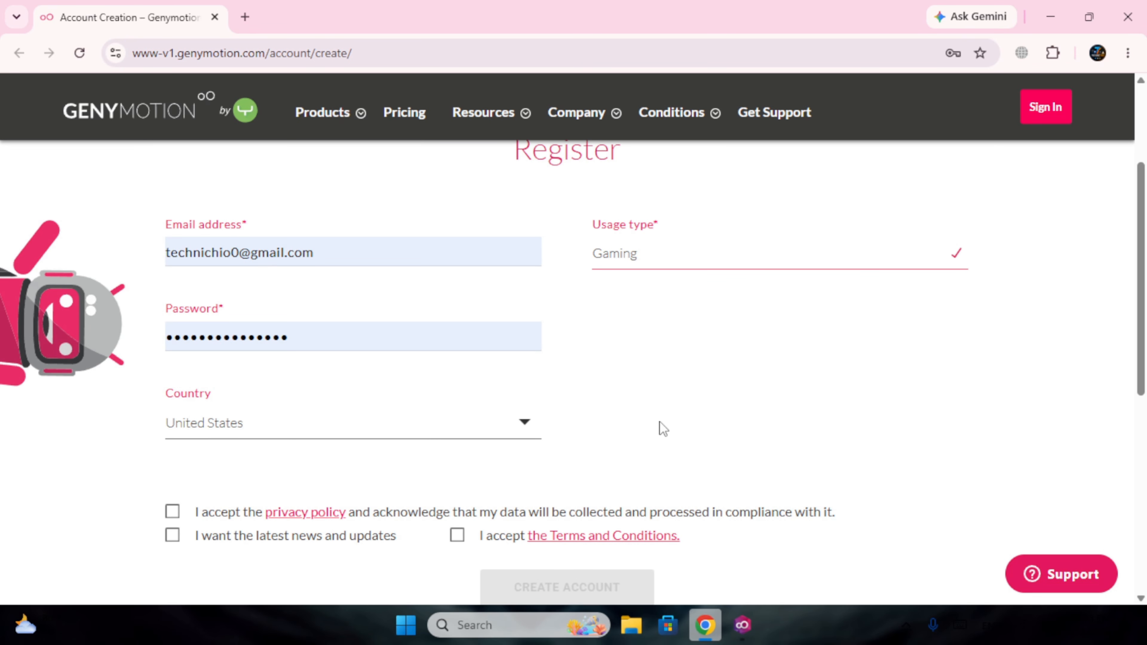
Accept the privacy policy and Terms and Conditions with news opted out, then close Chrome.
left_click(172, 511)
left_click(172, 535)
scroll(609, 502, "down", 3)
left_click(457, 368)
left_click(172, 367)
scroll(568, 420, "up", 6)
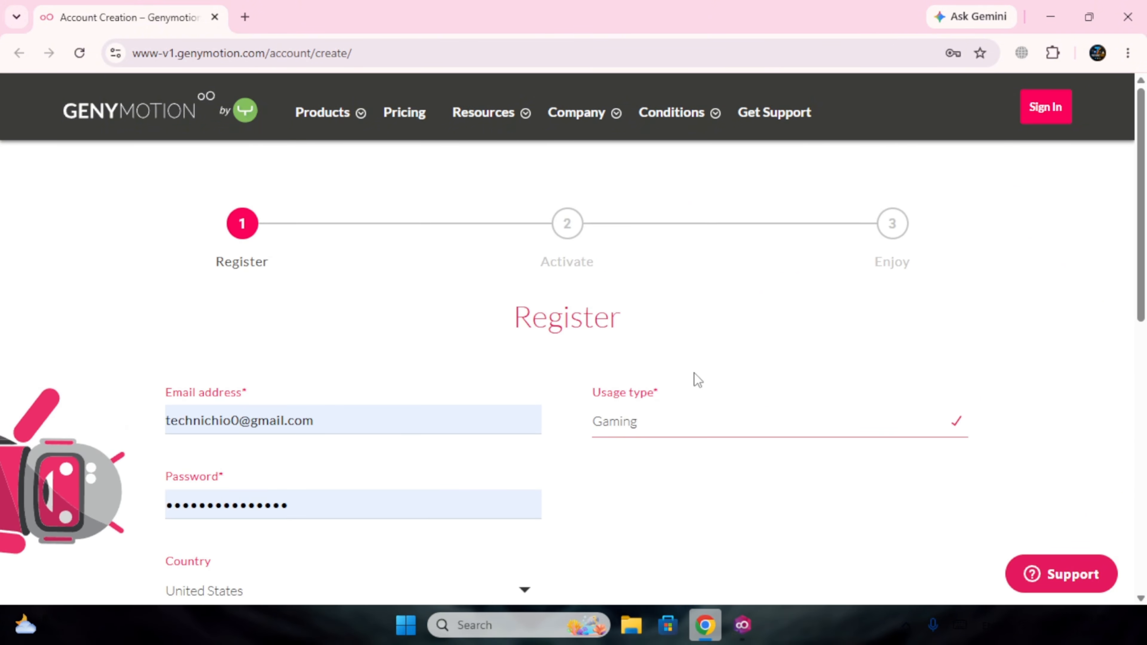
left_click(1128, 17)
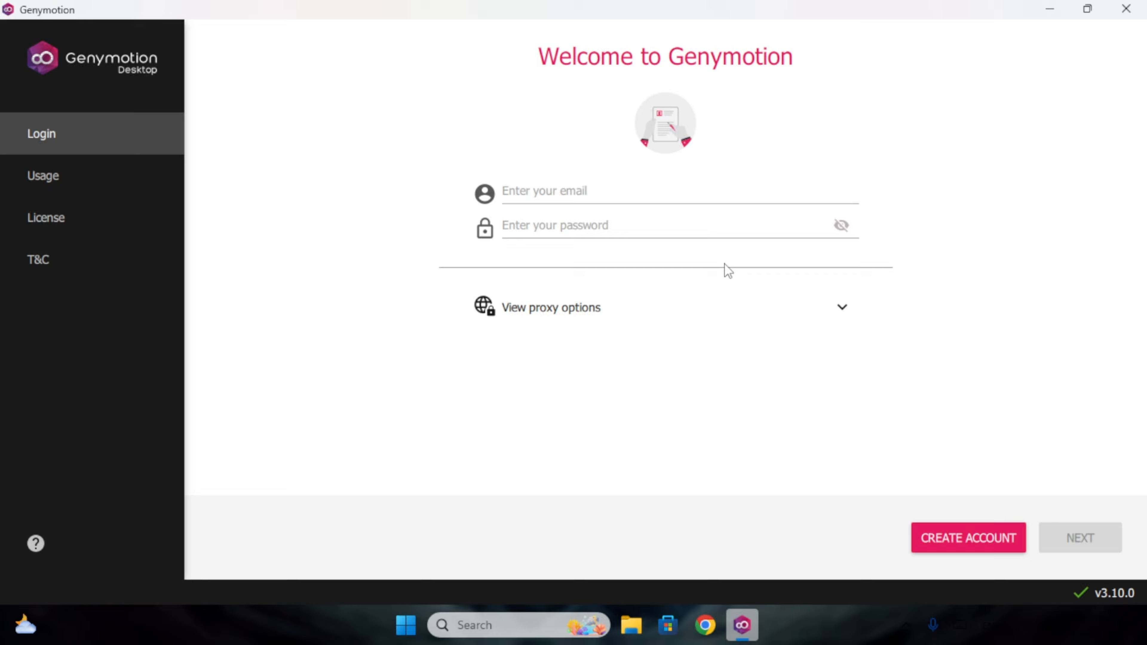
Enter the account email and password on the Welcome screen and sign in.
left_click(643, 183)
type("Te")
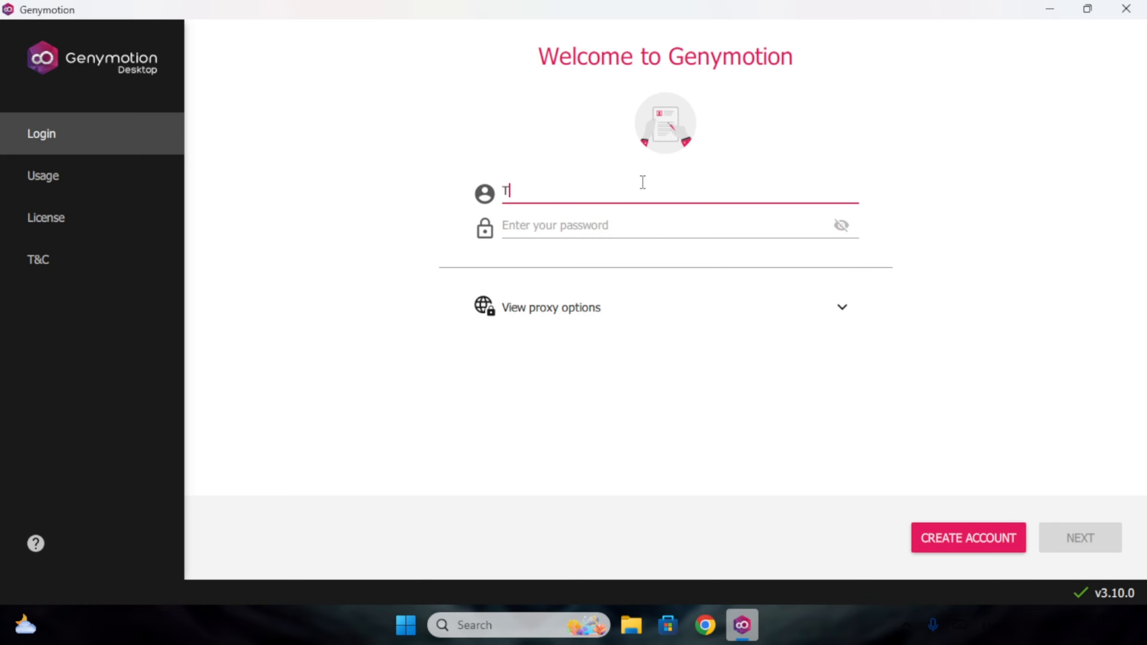
type("ch")
key("BackSpace")
key("BackSpace")
key("BackSpace")
key("BackSpace")
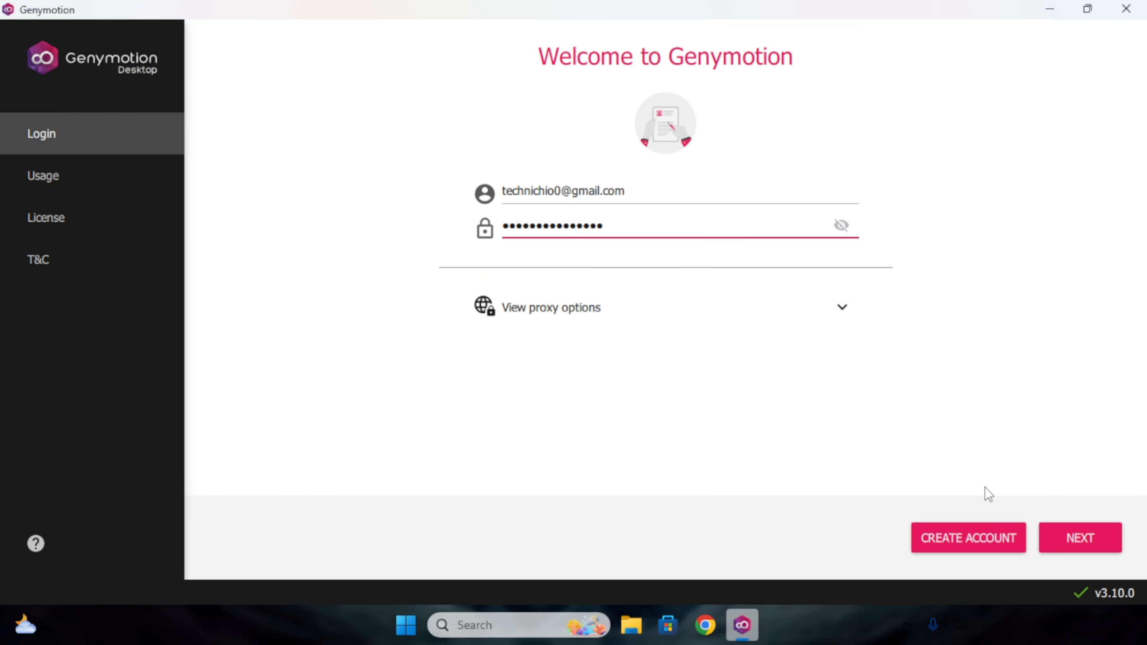
left_click(1074, 540)
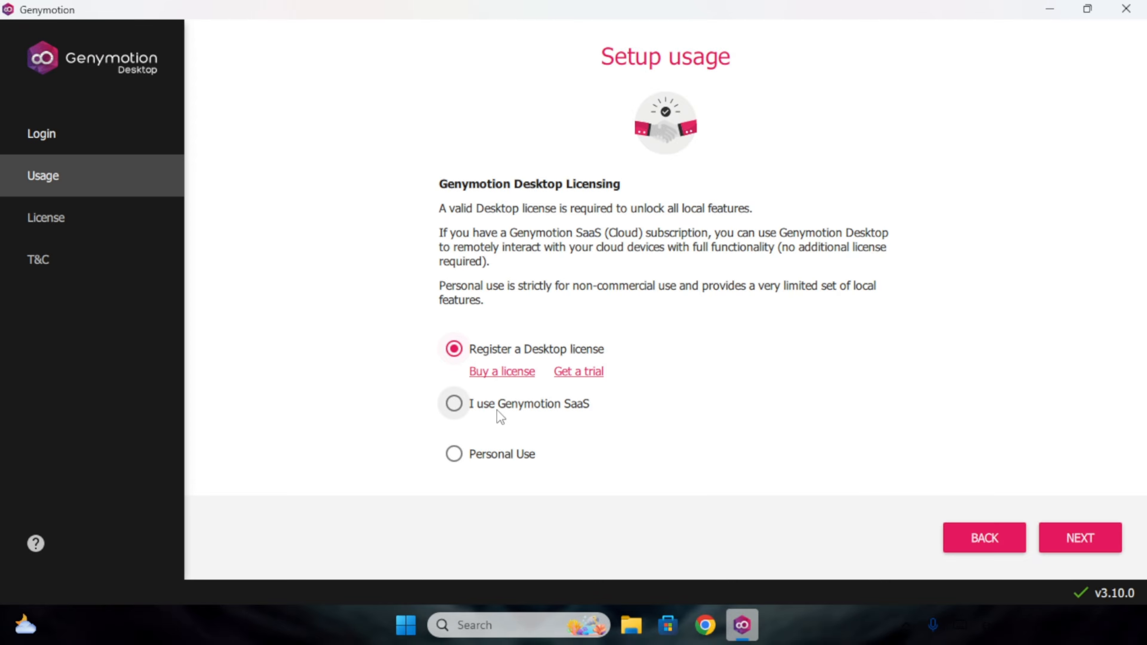
Choose Personal Use instead of SaaS, agree to its conditions, and finish setup.
left_click(461, 406)
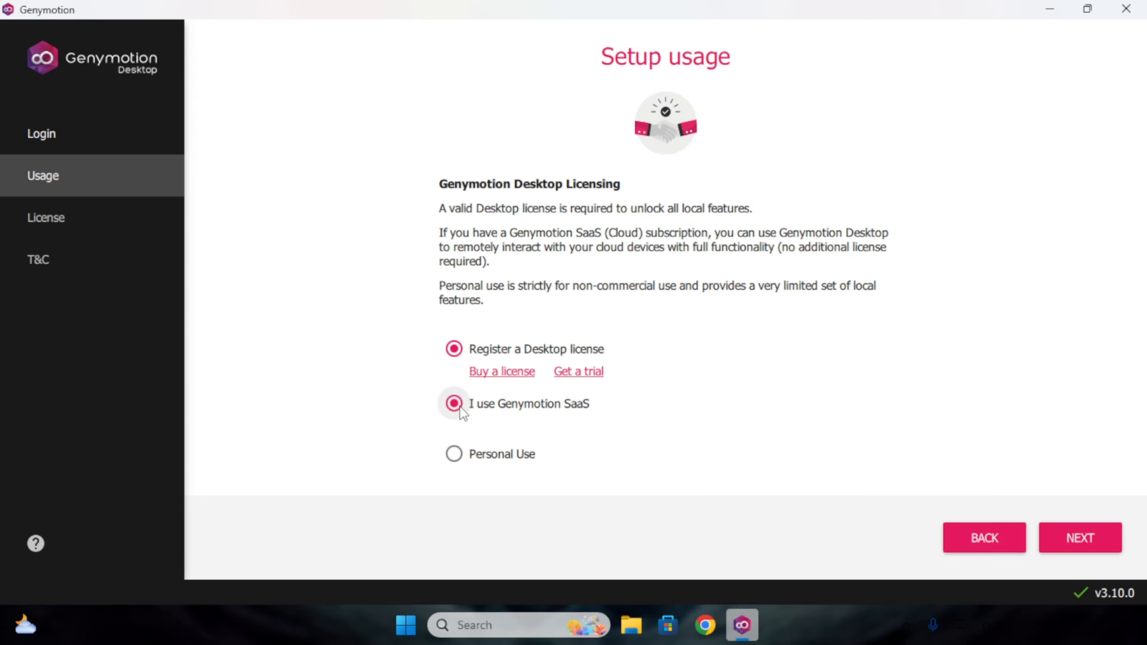
left_click(456, 454)
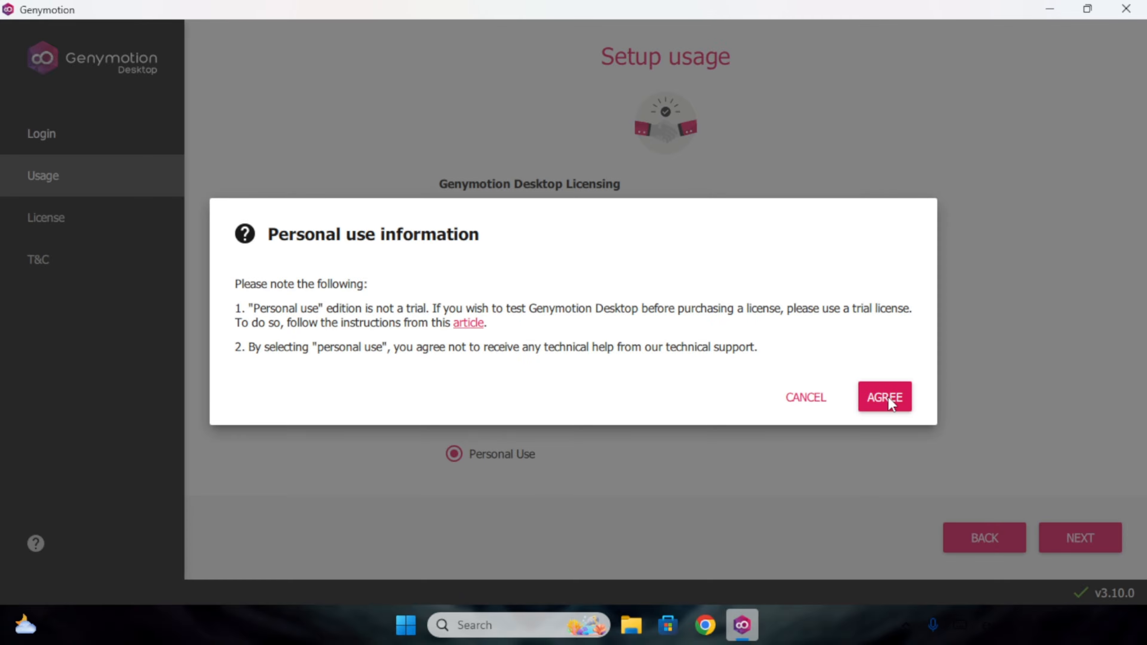
left_click(887, 397)
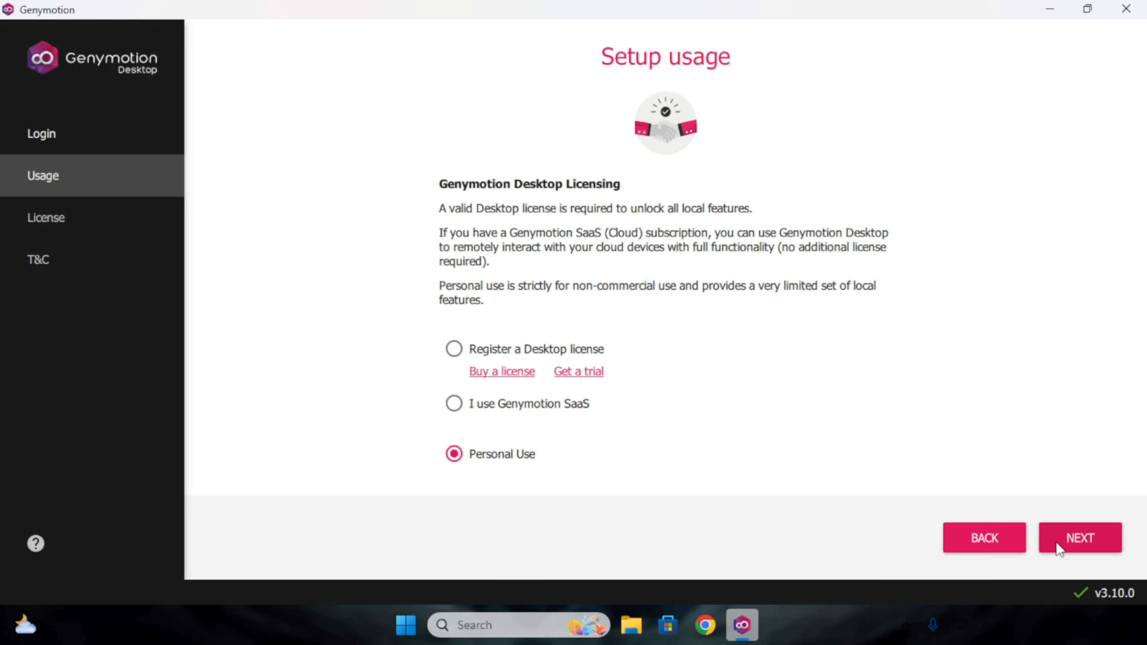
left_click(1081, 539)
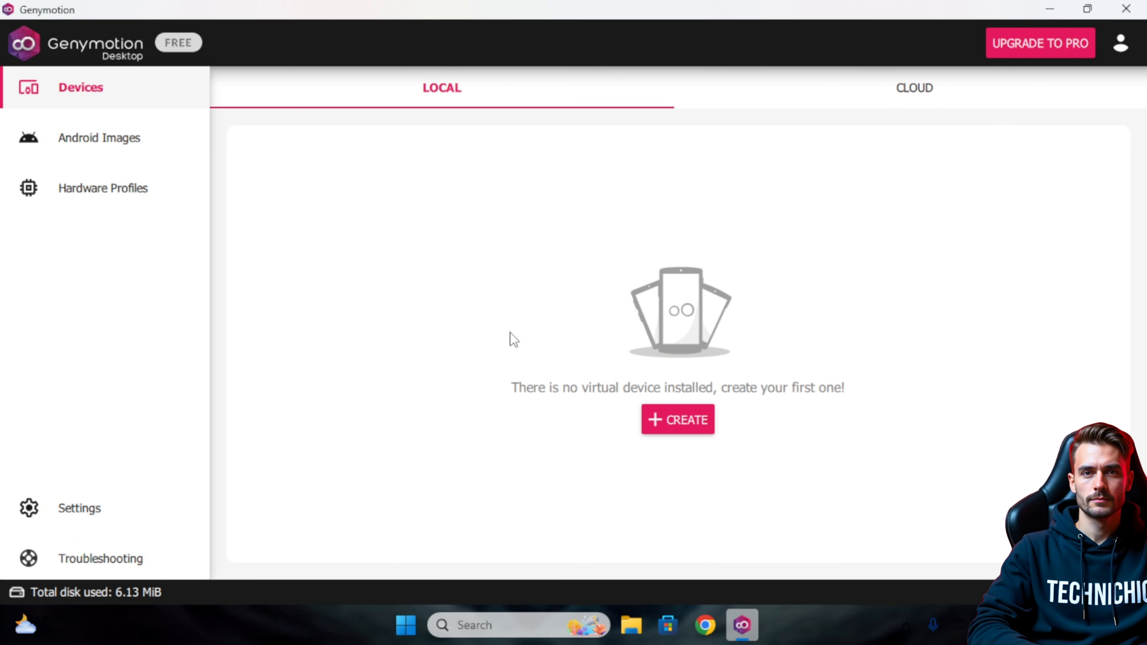
Create a new virtual device and rename it from Genymotion Phone to 'Genymotion Testing'.
left_click(674, 427)
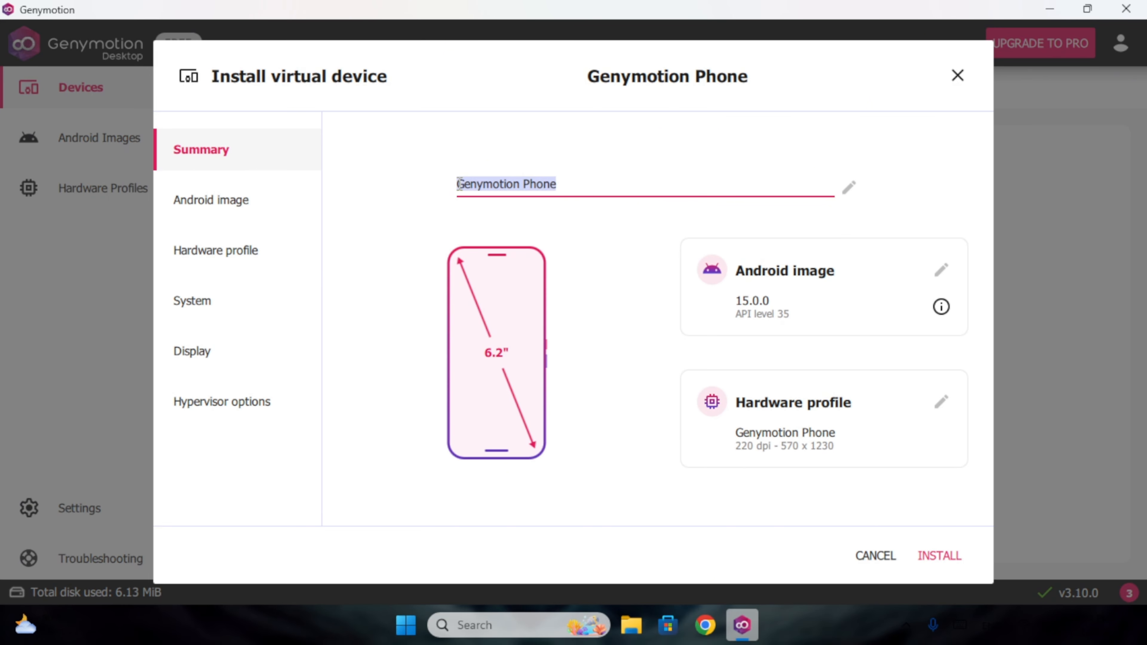
left_click(612, 188)
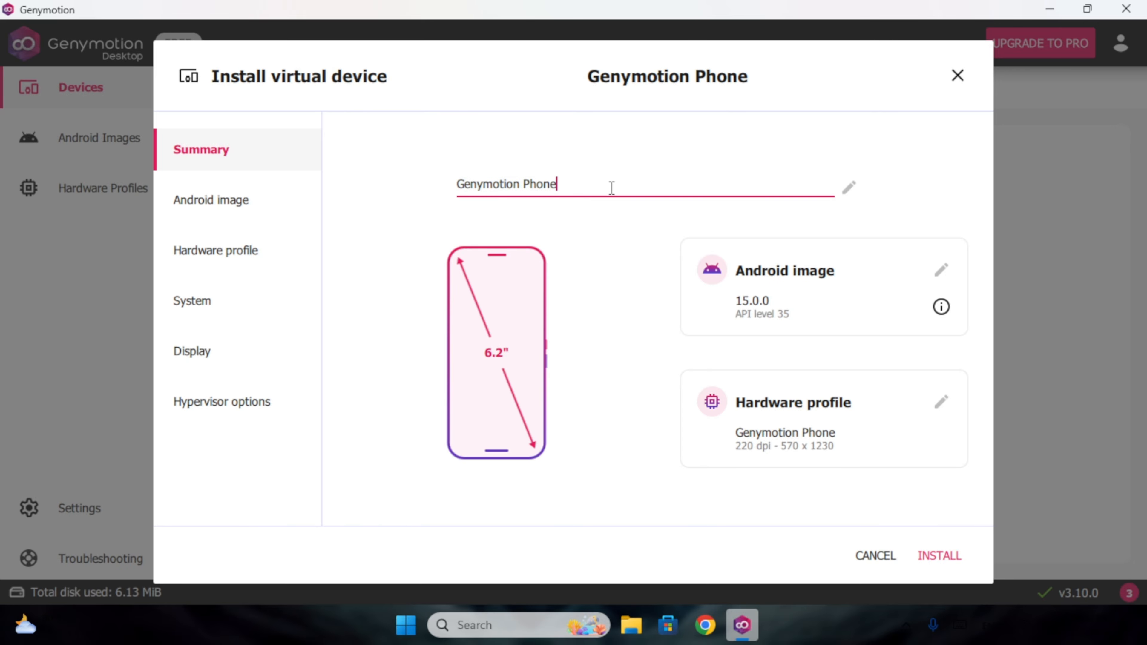
key("BackSpace")
key("BackSpace")
key("BackSpace")
key("BackSpace")
key("BackSpace")
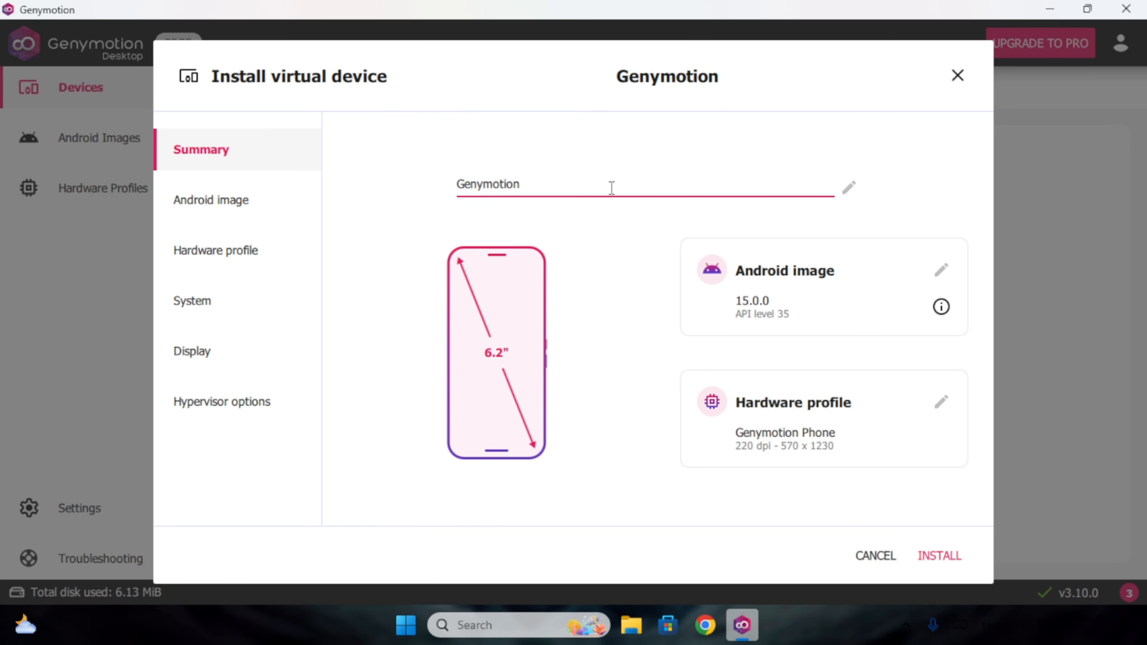
type("Testing")
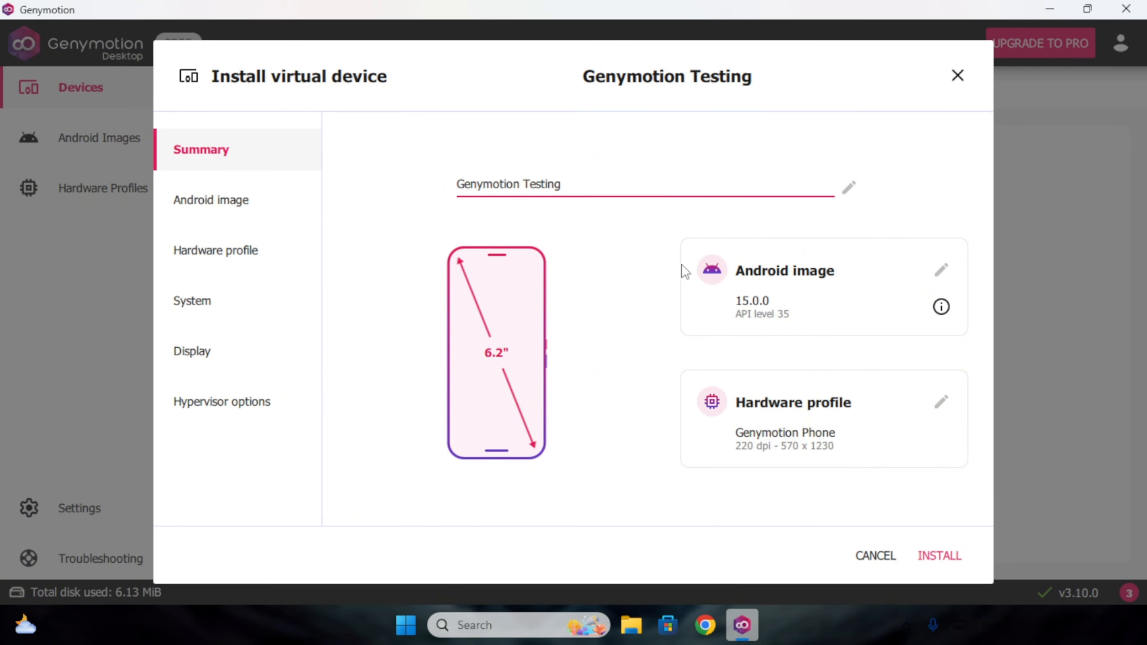
Keep Android 15.0 as the image after 16.0 shows a paid-licence warning.
left_click(808, 288)
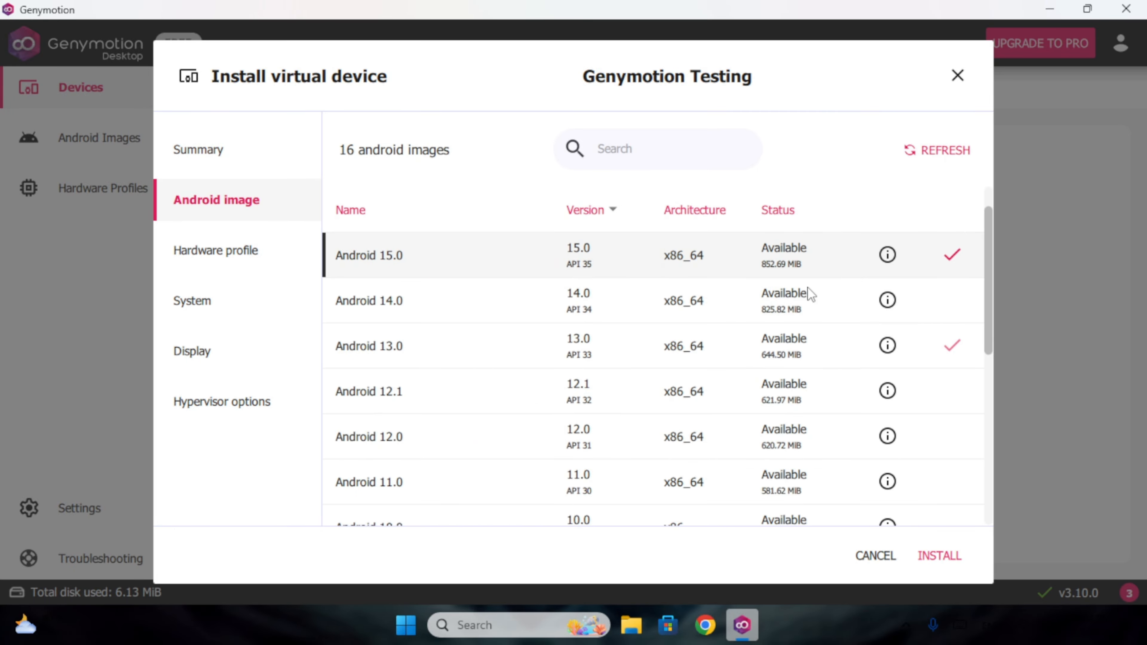
scroll(405, 264, "up", 1)
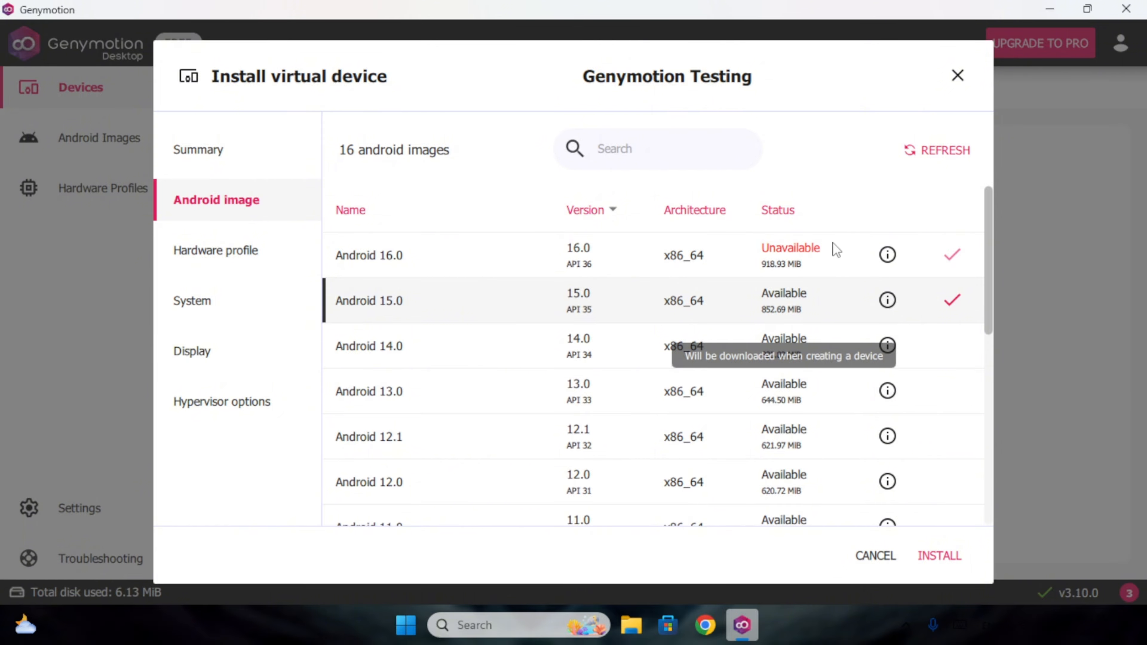
left_click(806, 253)
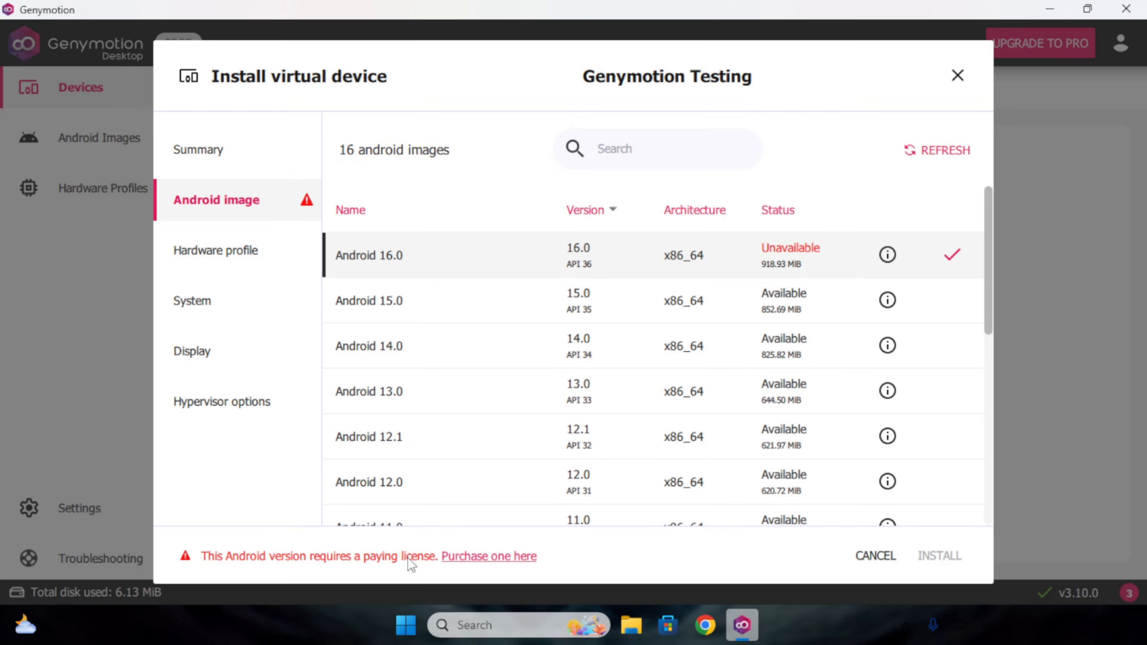
left_click(446, 308)
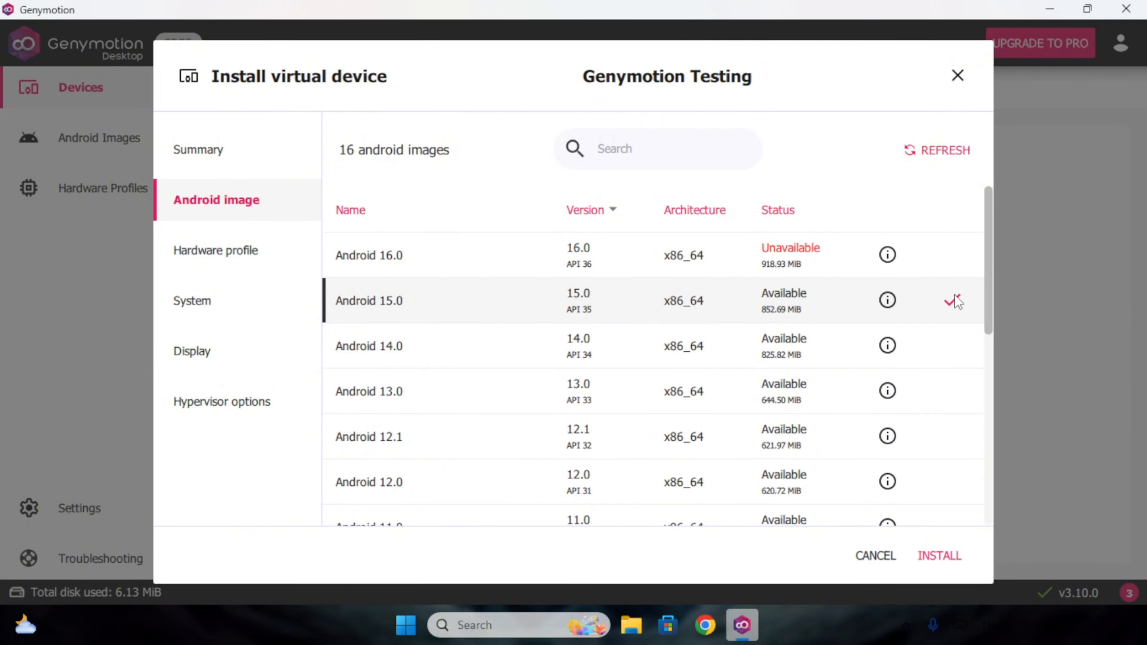
left_click(244, 256)
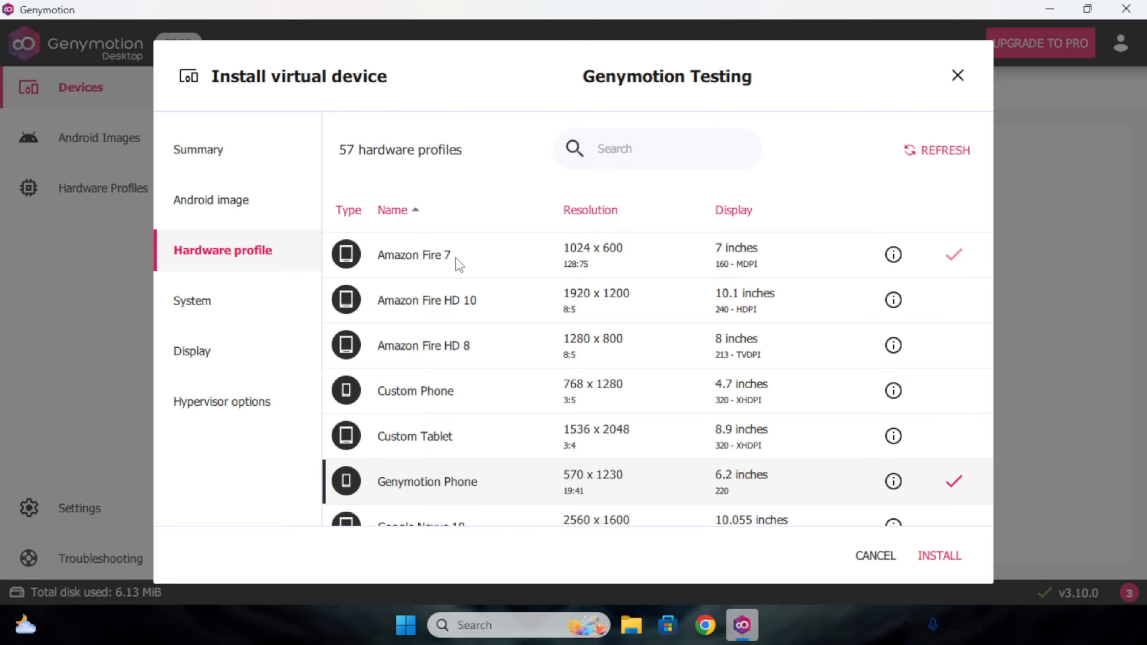
scroll(459, 361, "down", 2)
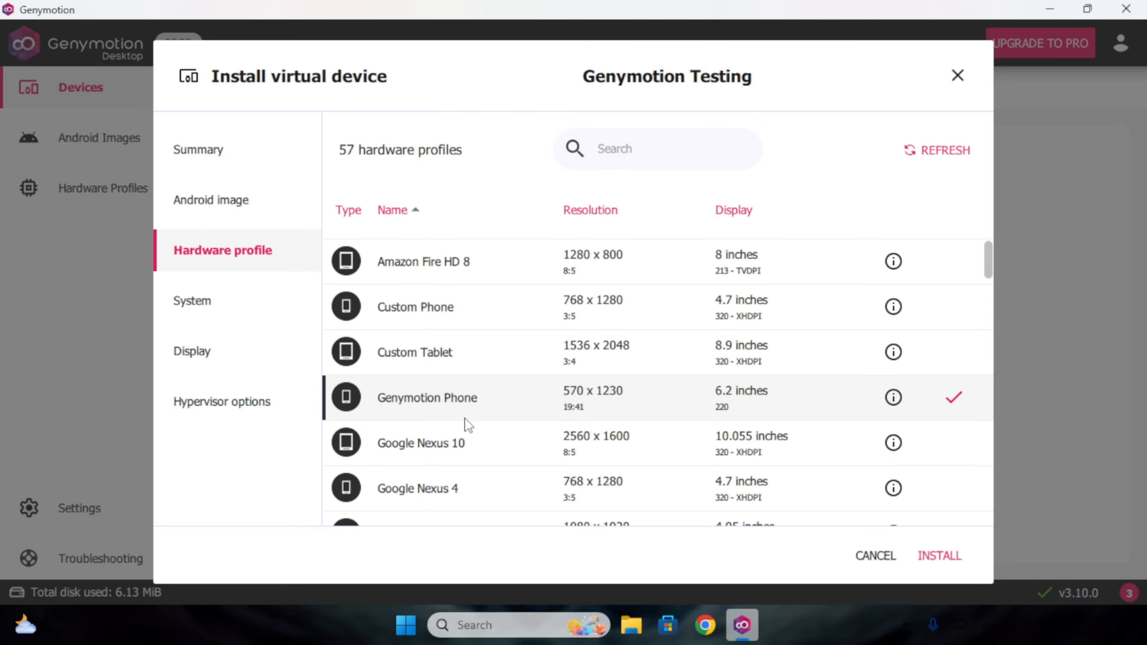
scroll(469, 454, "down", 2)
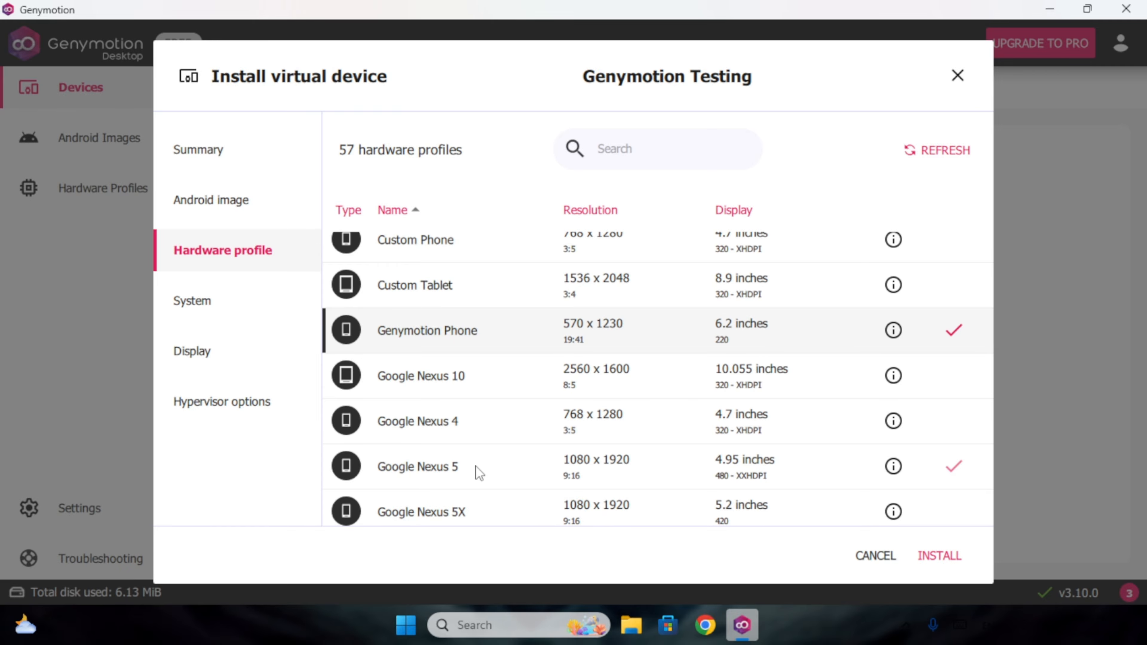
scroll(475, 470, "down", 5)
scroll(475, 470, "down", 3)
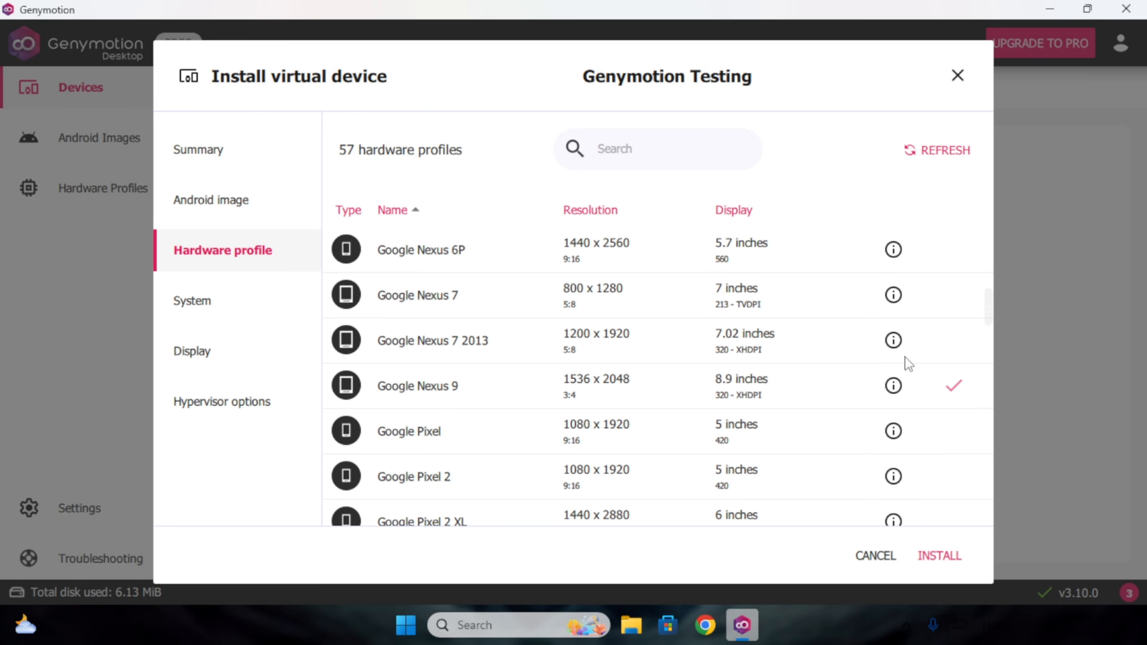
left_click_drag(989, 313, 986, 127)
left_click(495, 434)
Review the System settings: 8 processors, 8192 MB memory and 256 MB VM heap.
left_click(183, 301)
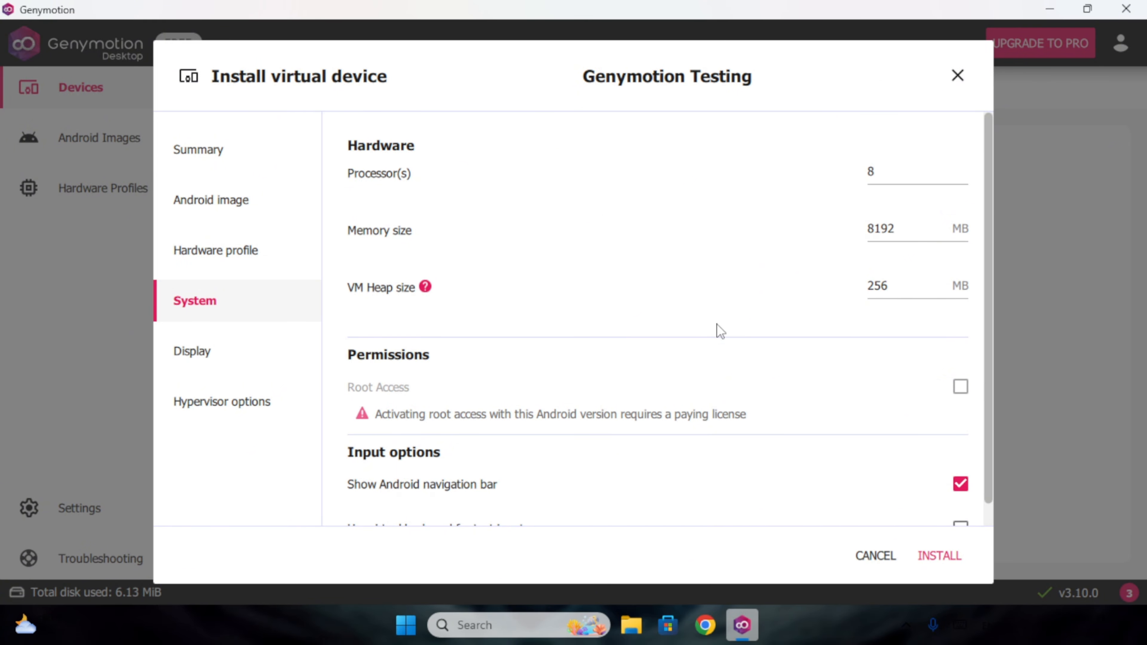
mouse_move(427, 296)
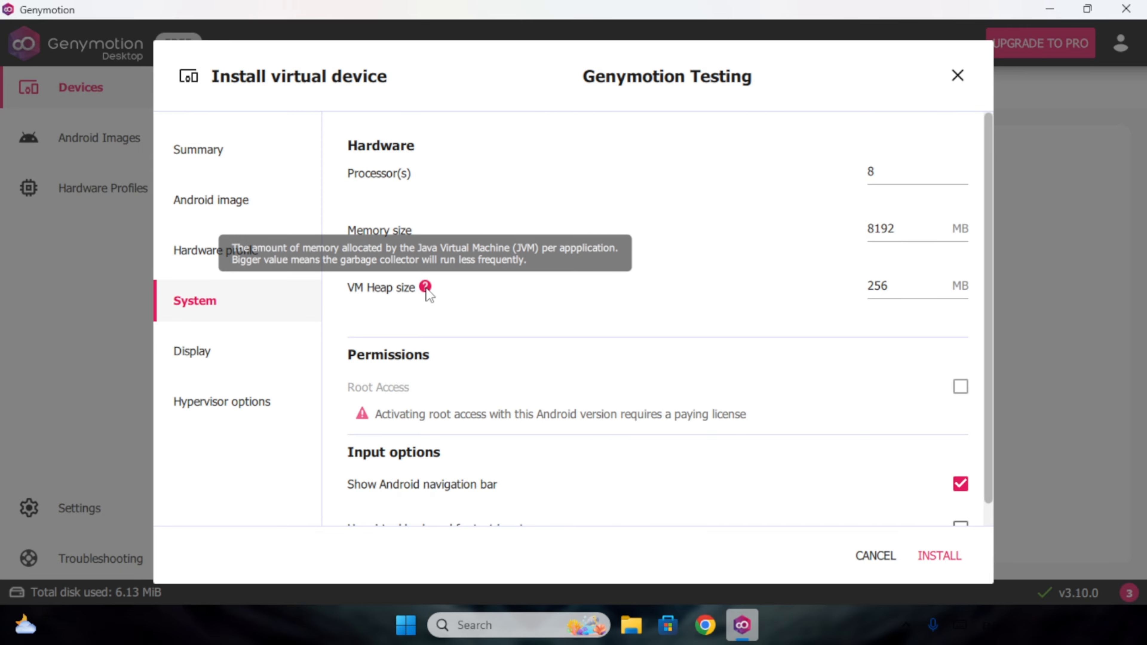
scroll(641, 400, "down", 1)
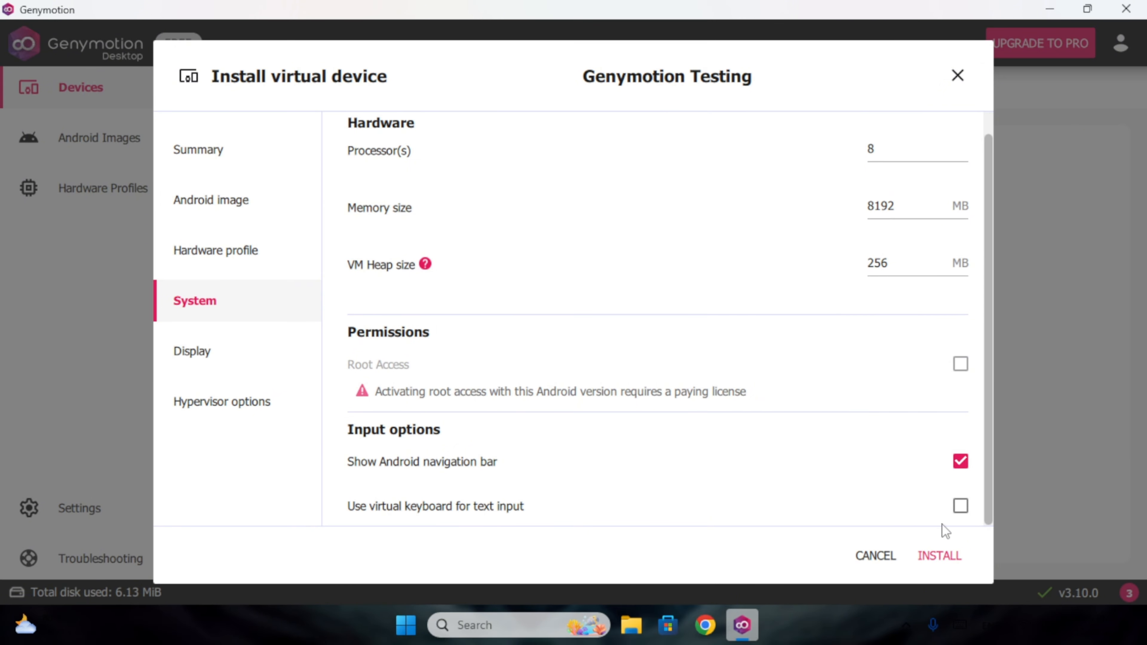
Keep the predefined 570 × 1230 display resolution after briefly trying Custom.
left_click(219, 345)
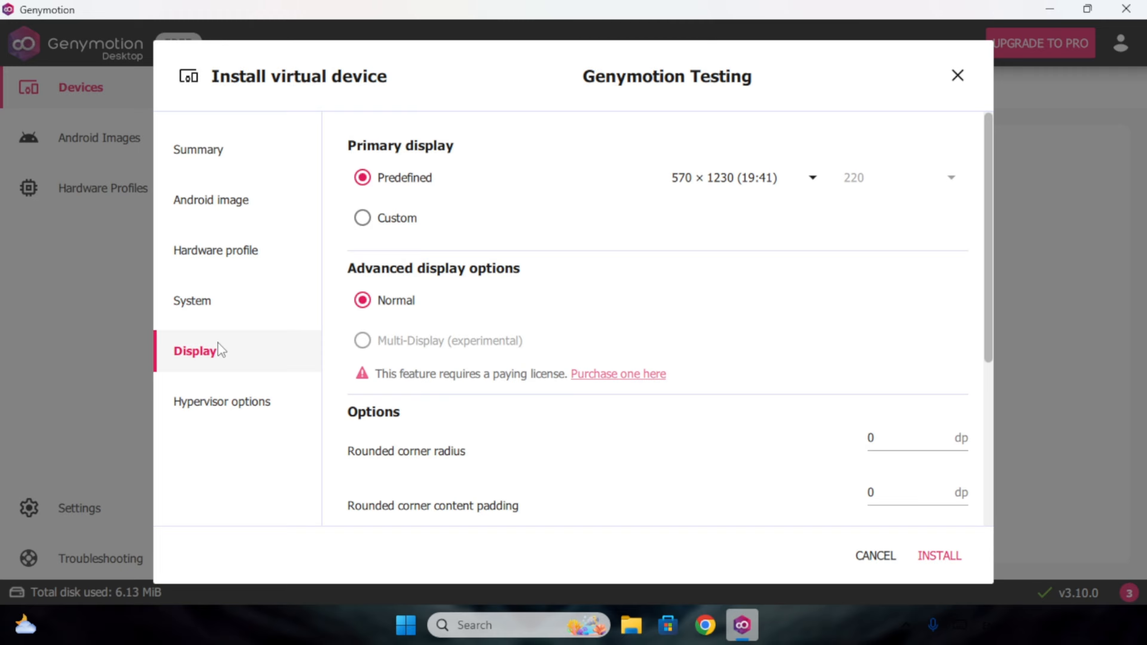
left_click(812, 178)
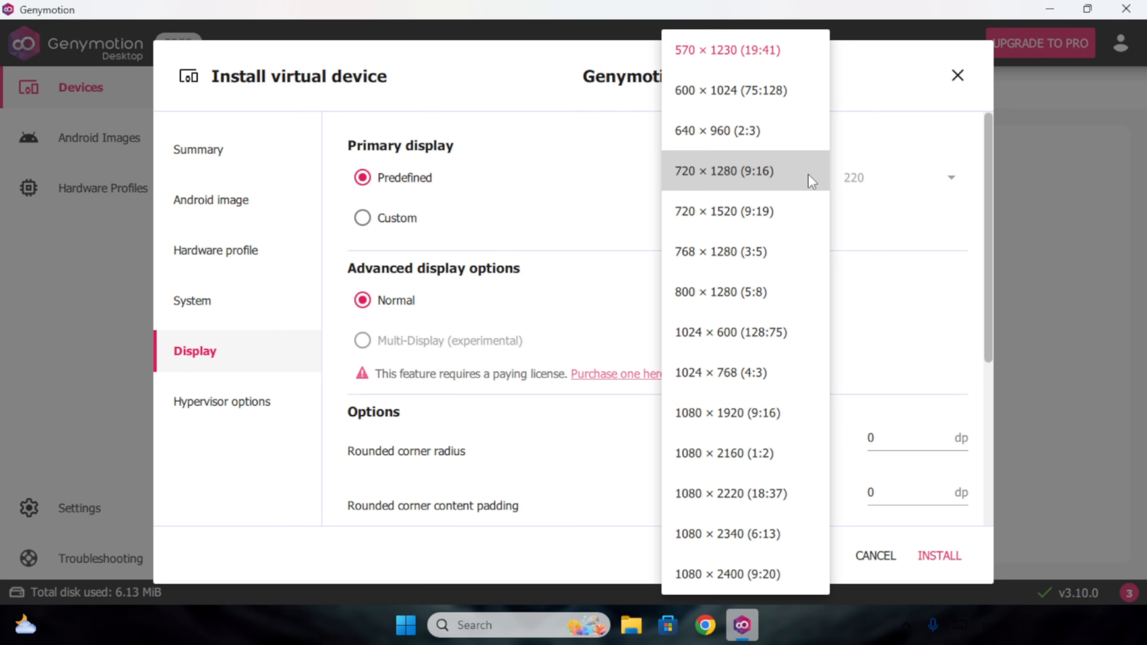
scroll(782, 528, "down", 2)
scroll(782, 528, "down", 3)
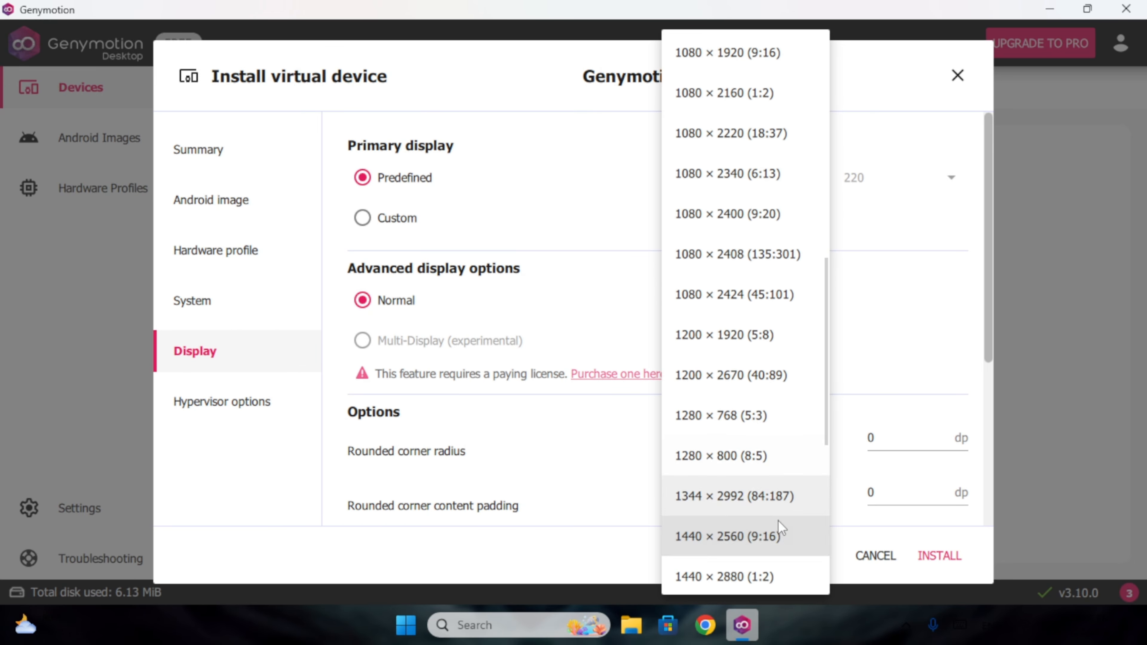
scroll(781, 528, "down", 4)
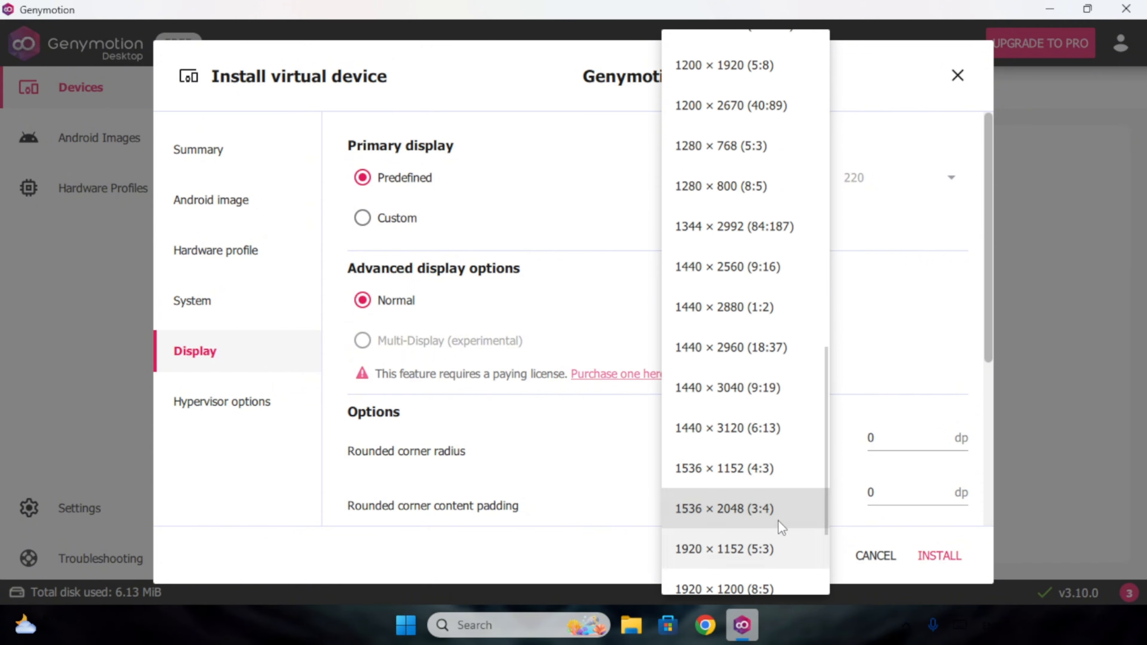
scroll(782, 528, "down", 2)
left_click(548, 293)
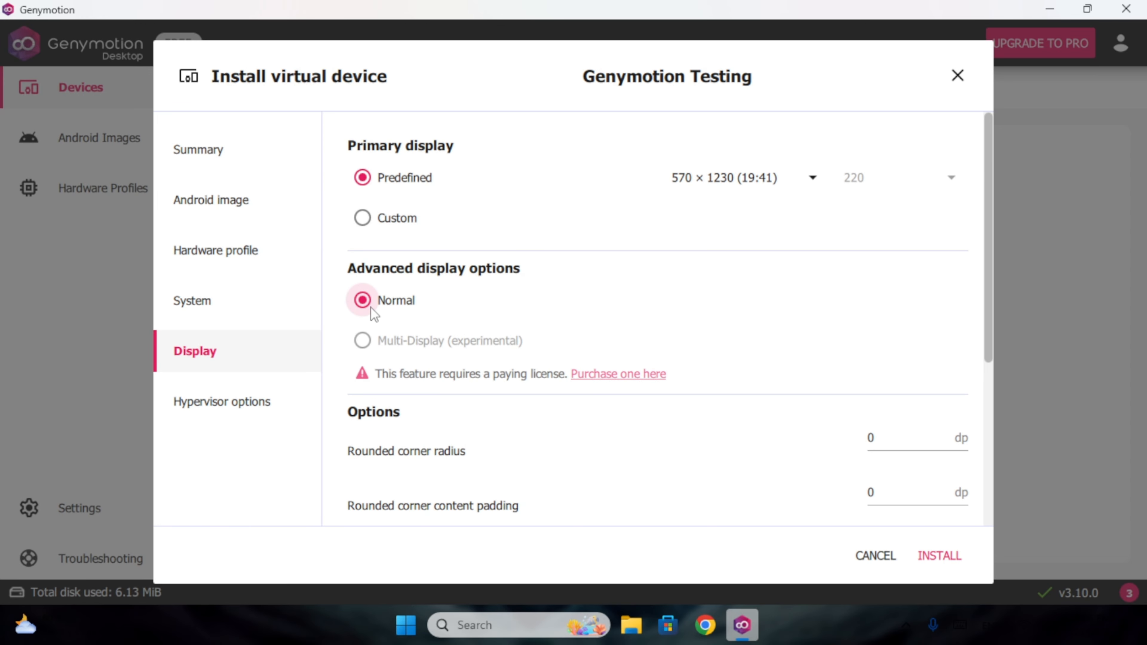
left_click(374, 221)
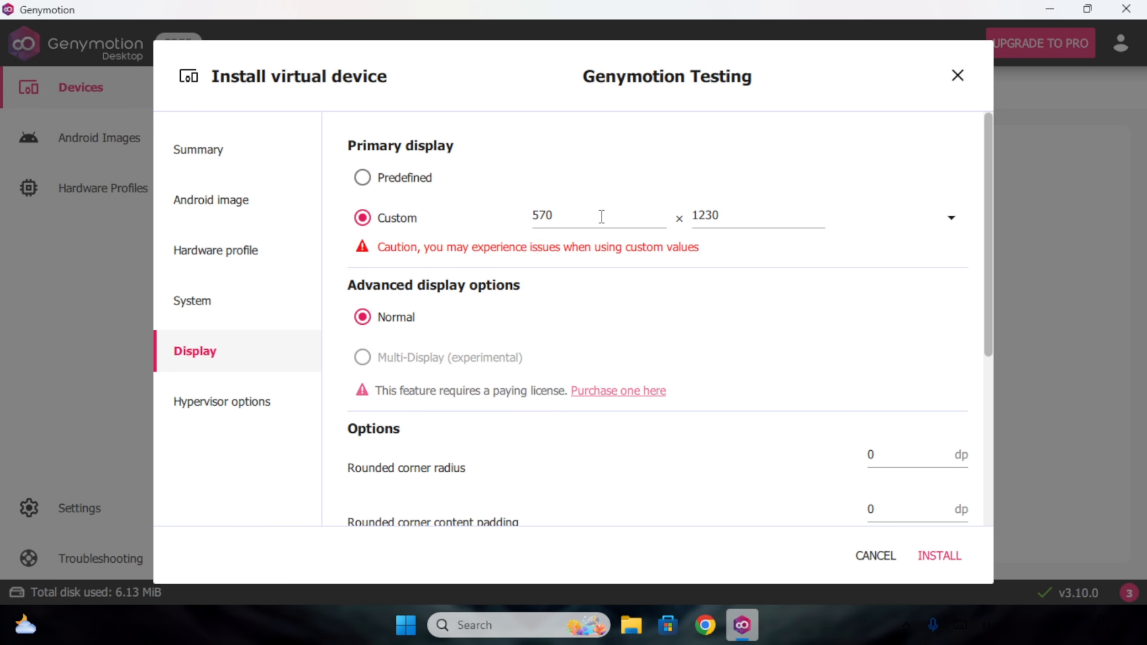
left_click(374, 178)
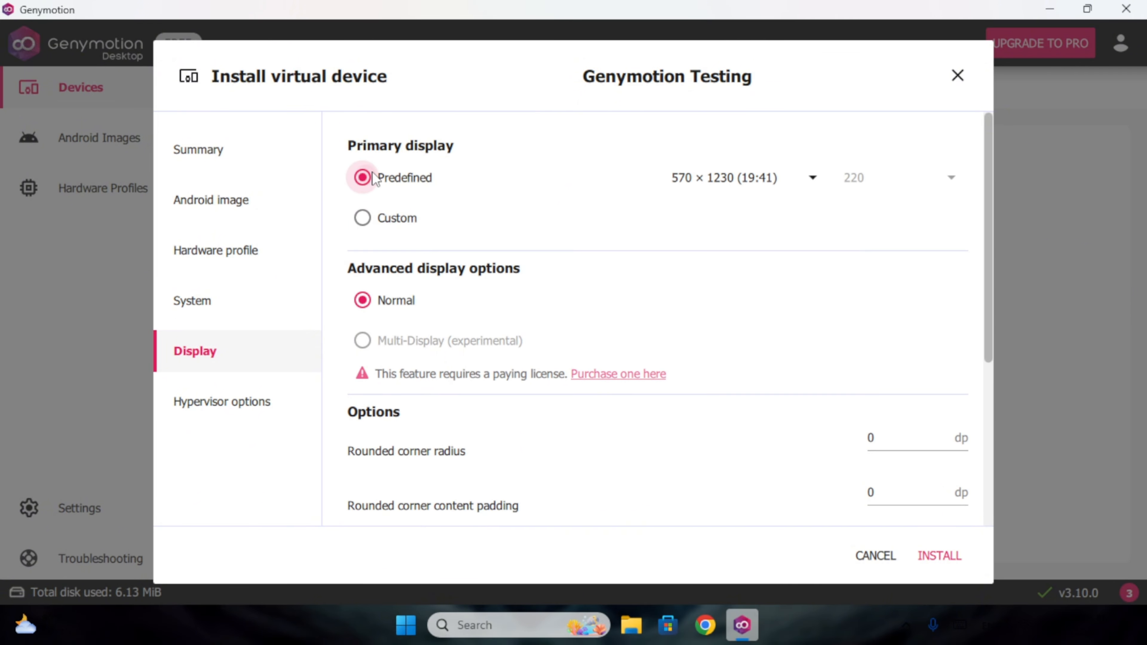
Set the window style to Full screen, keeping OpenGL ES 3.1.
scroll(587, 422, "down", 1)
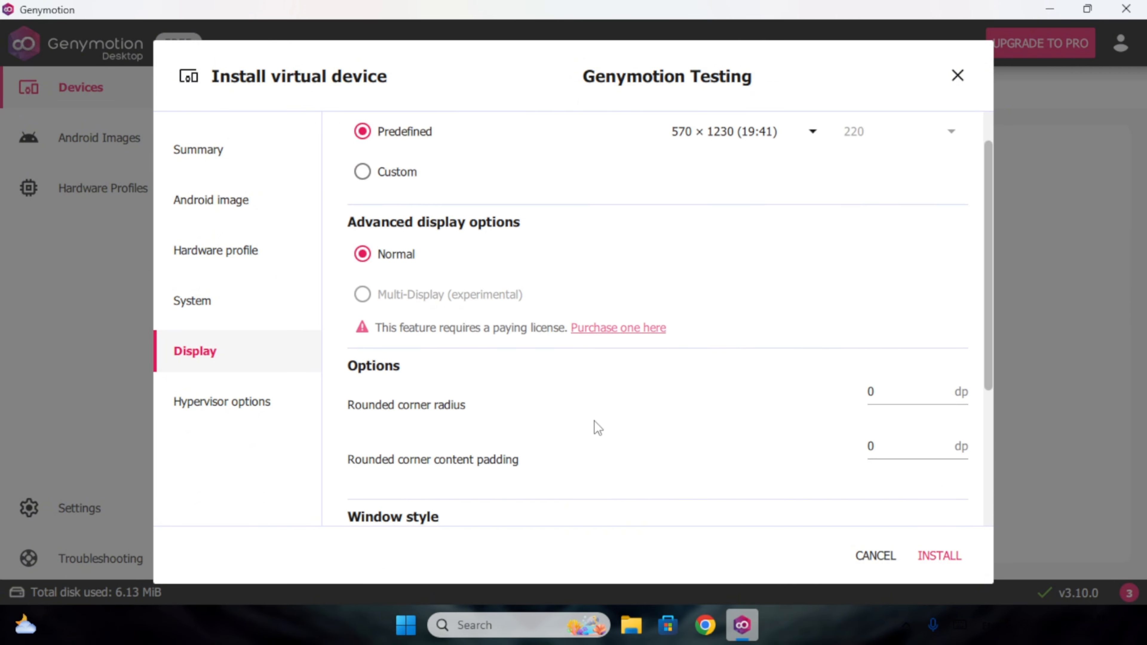
scroll(596, 427, "down", 5)
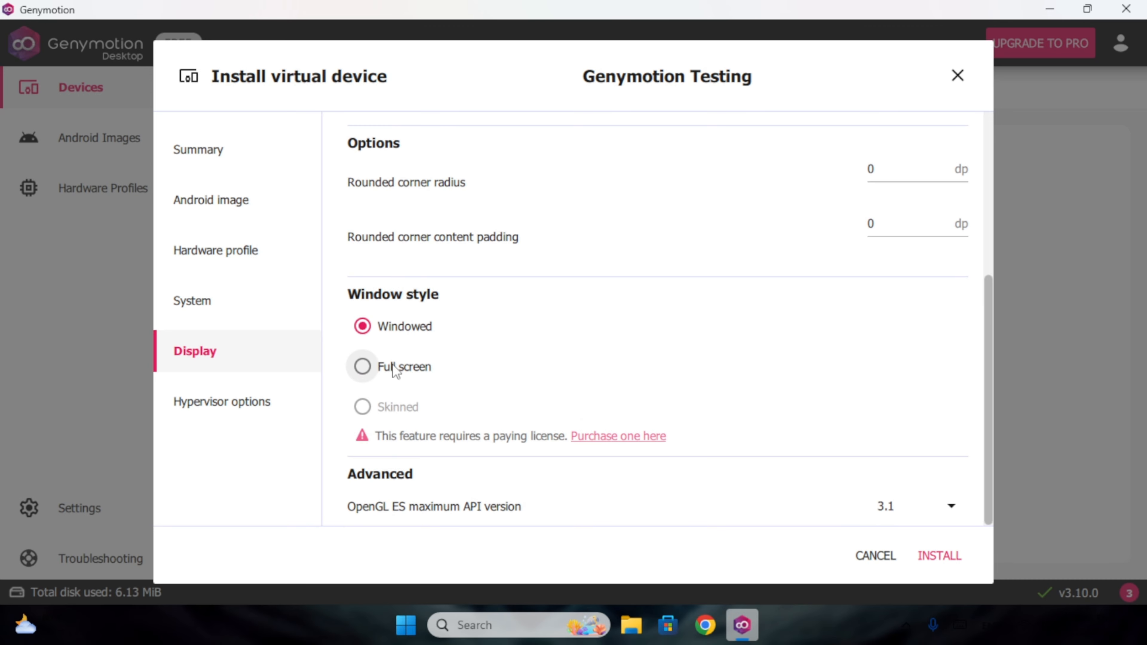
left_click(393, 365)
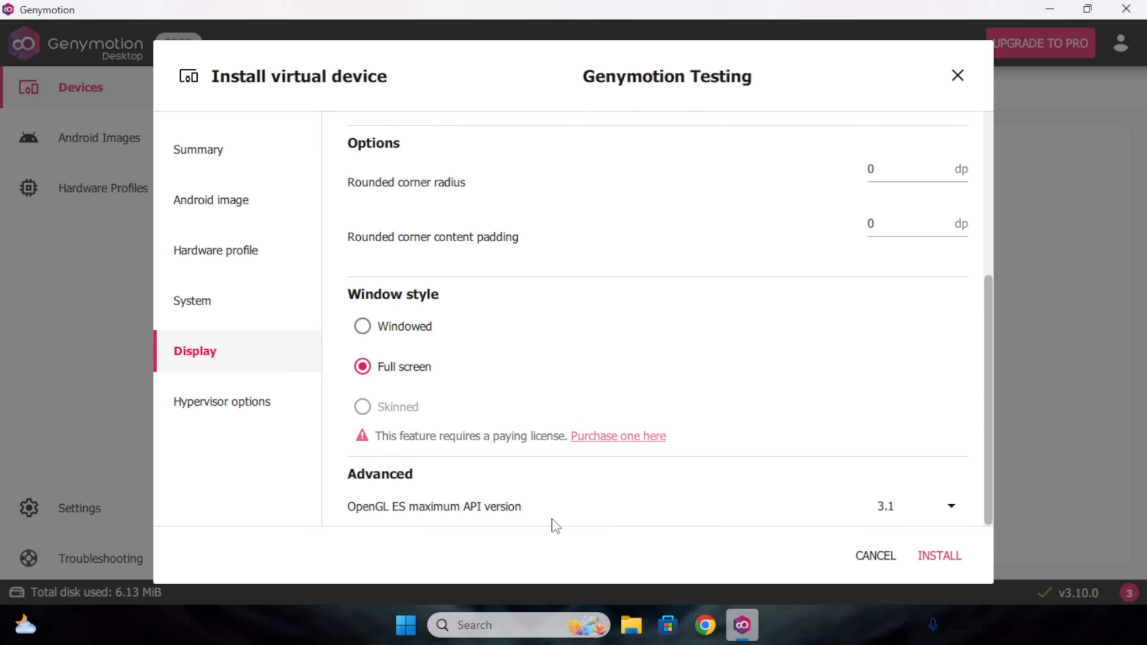
left_click(904, 506)
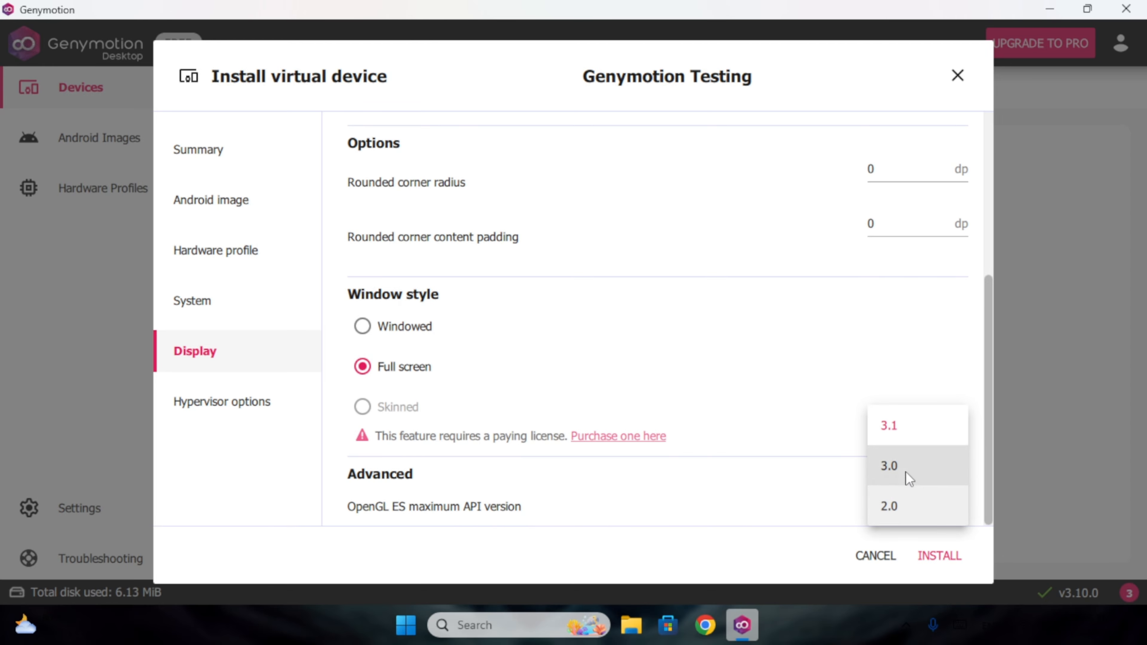
left_click(686, 477)
left_click(239, 397)
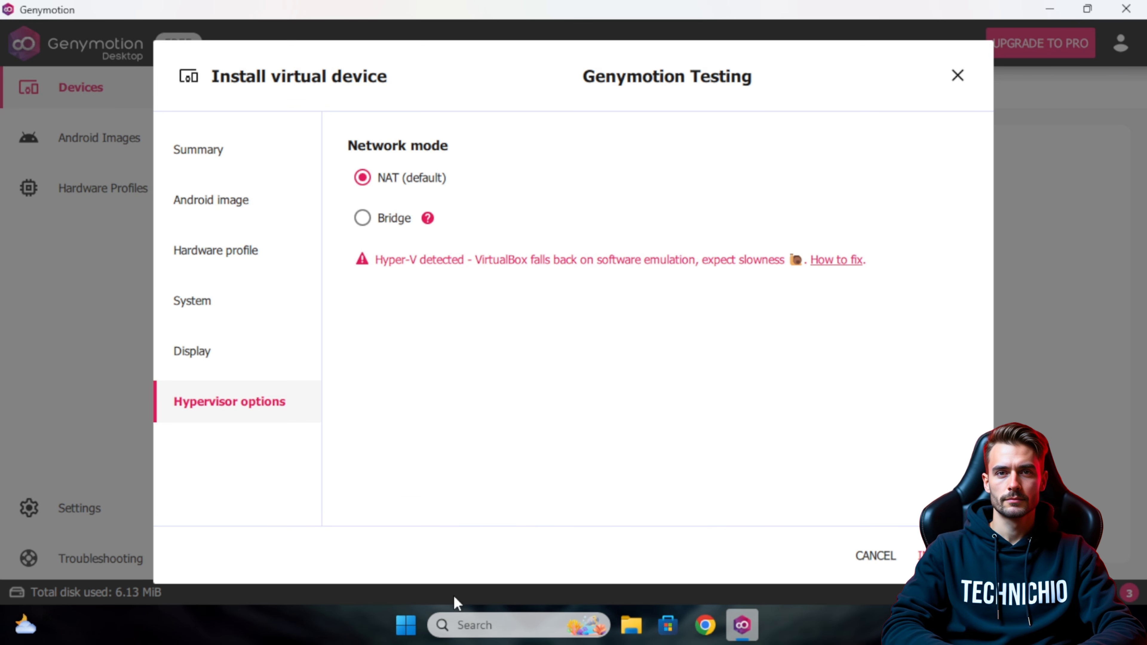
Open Turn Windows features on or off through a 'windows' search.
left_click(492, 631)
type("windows")
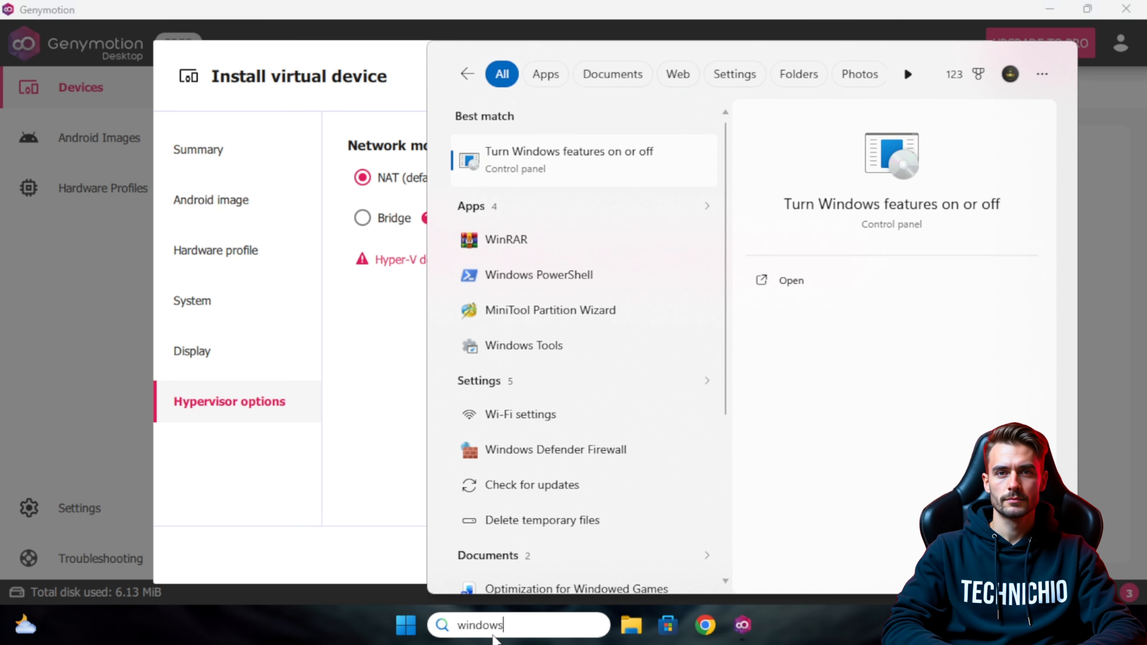
left_click(559, 179)
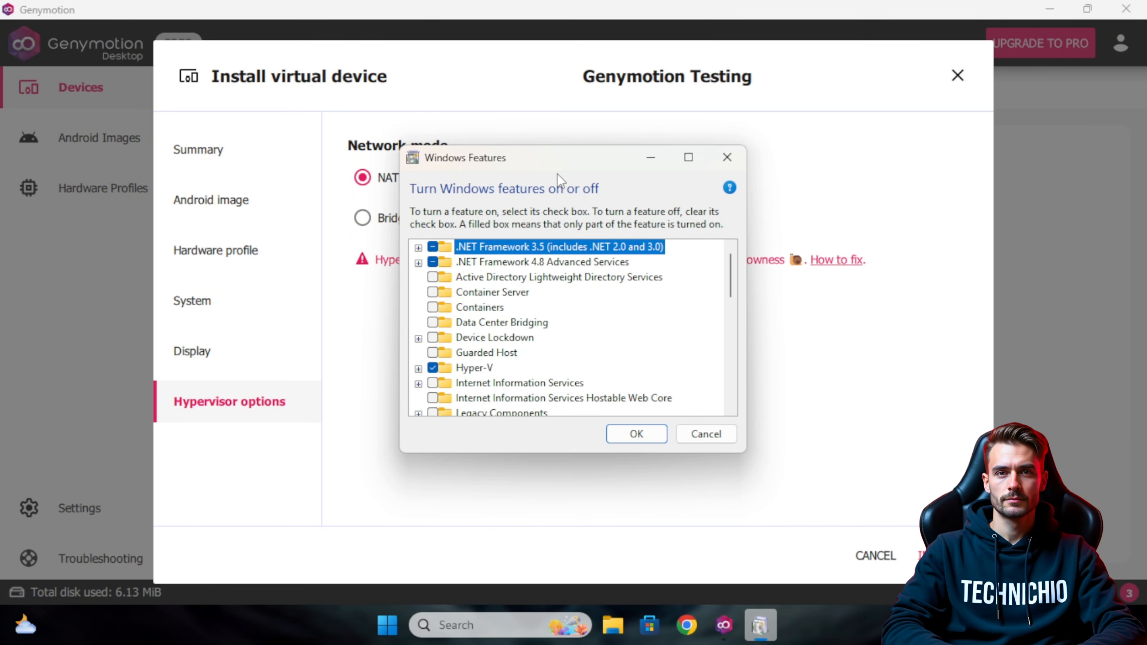
Uncheck Hyper-V and apply the Windows feature changes.
left_click(432, 369)
left_click(432, 370)
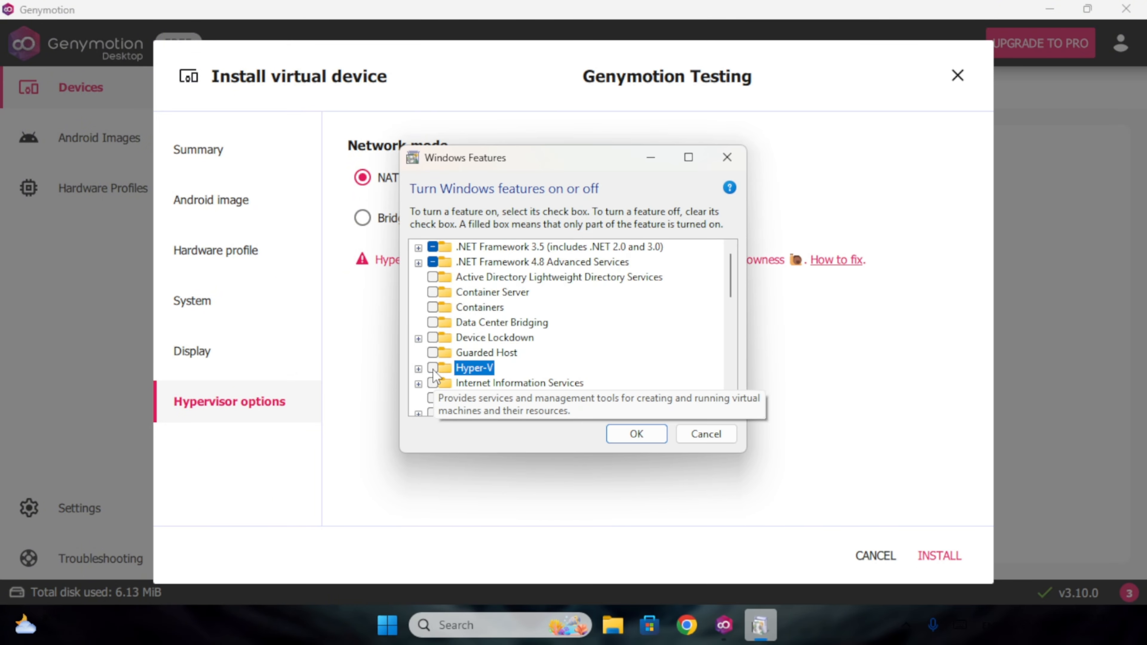
scroll(467, 367, "down", 1)
left_click(418, 323)
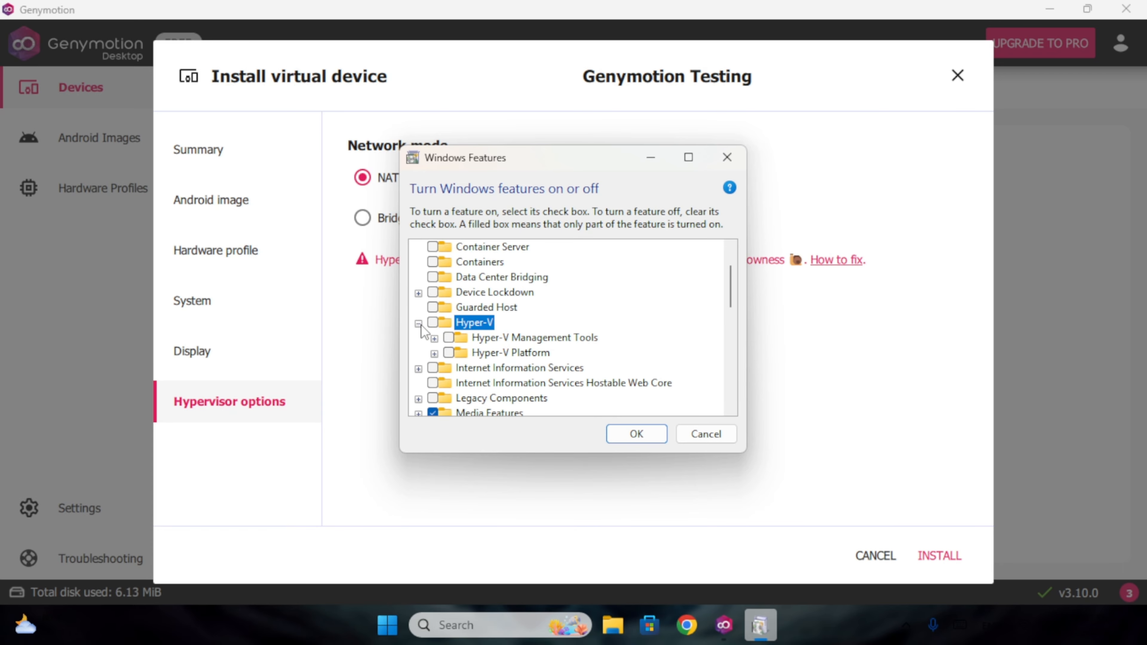
scroll(468, 338, "down", 1)
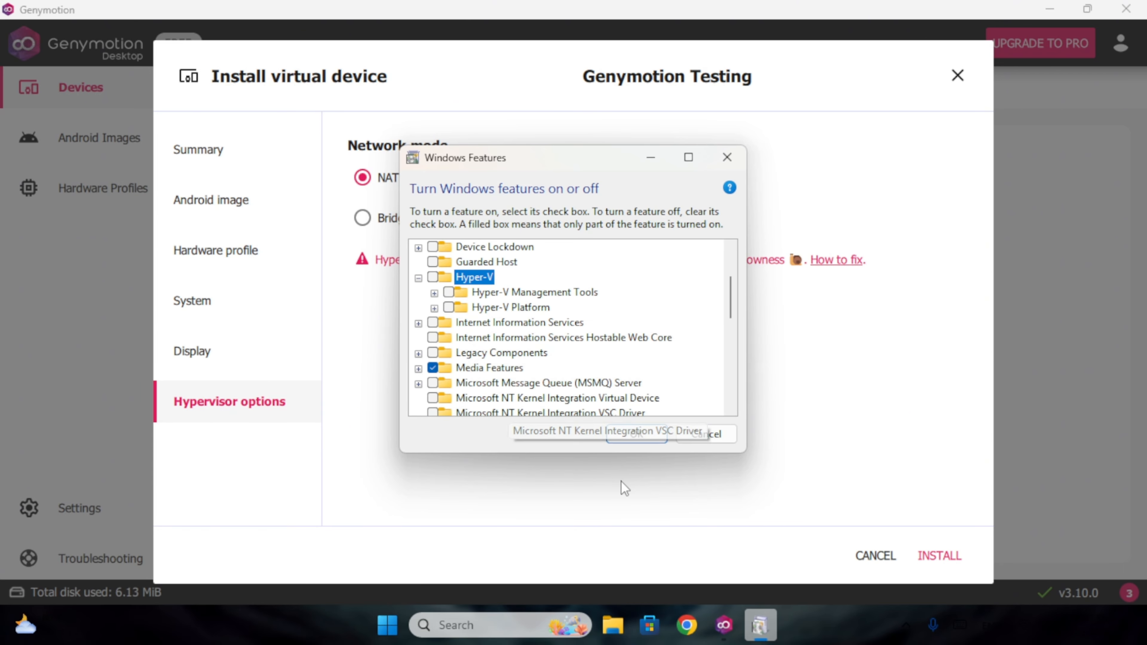
left_click(637, 435)
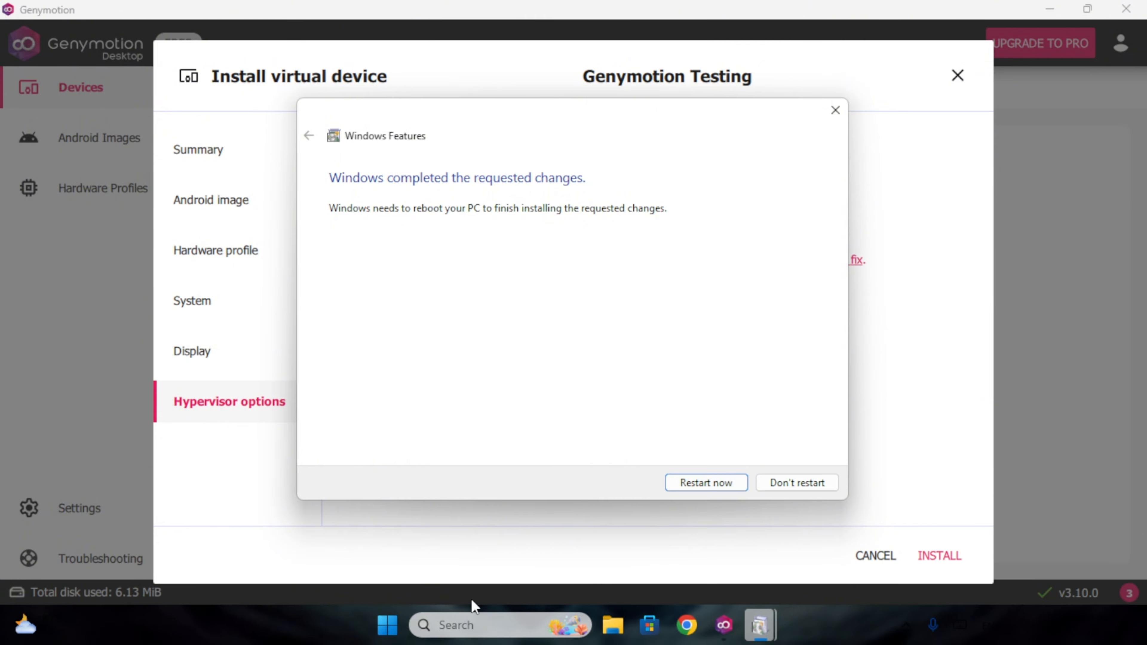
left_click(476, 620)
Switch off Memory integrity in Windows Security core isolation, then close it and restart now.
type("windows se")
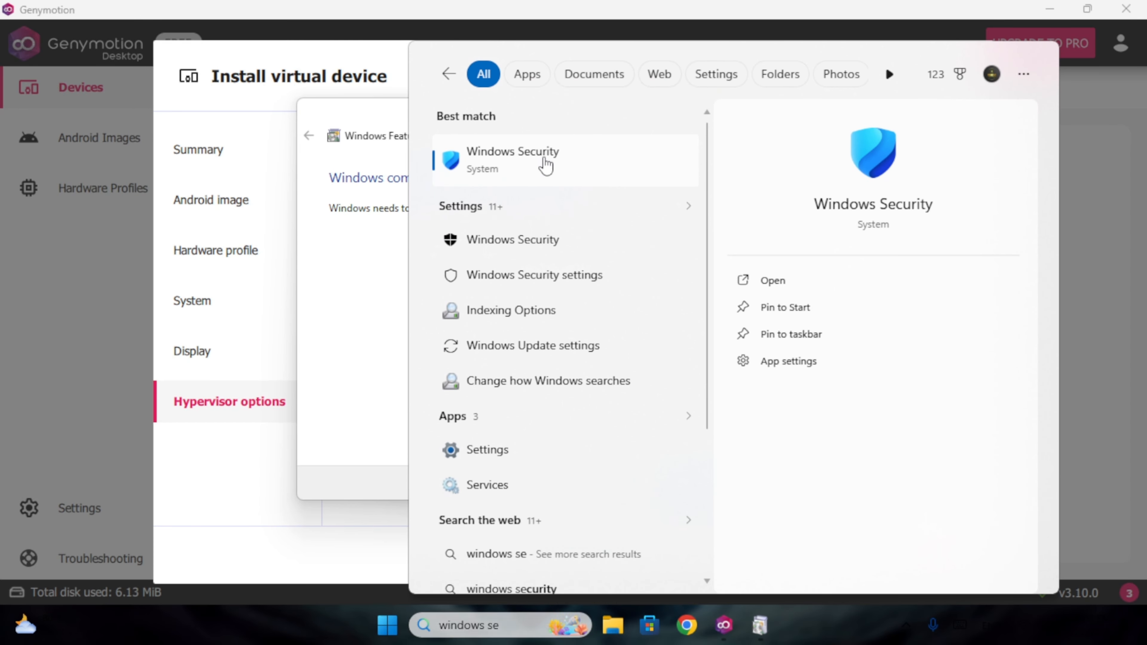
left_click(546, 165)
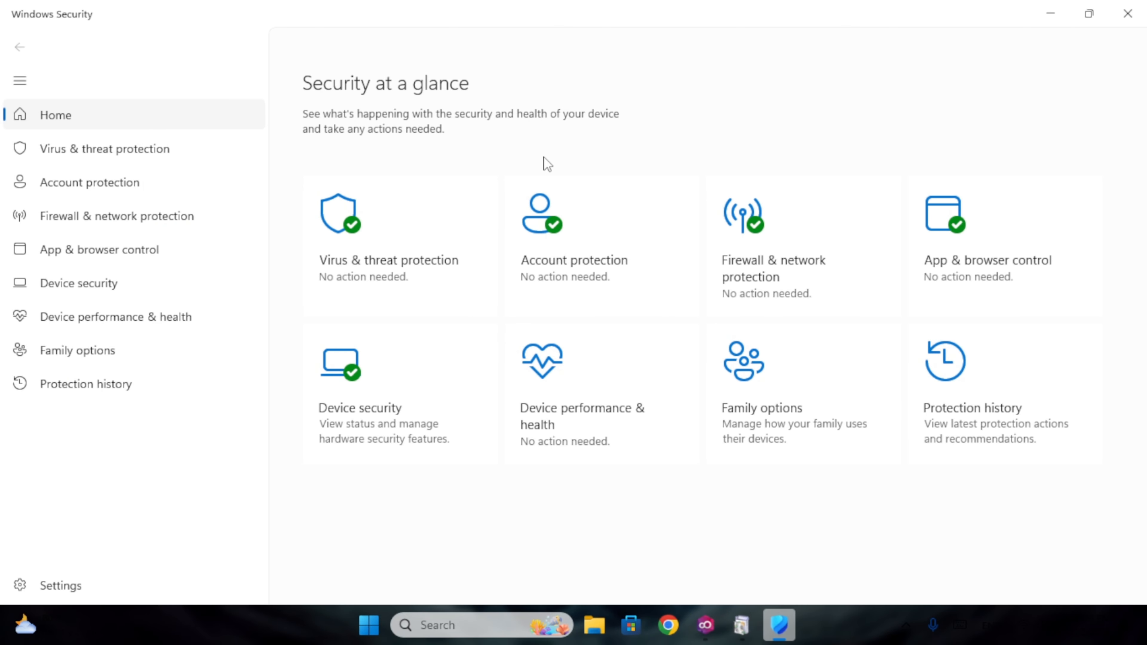
left_click(384, 391)
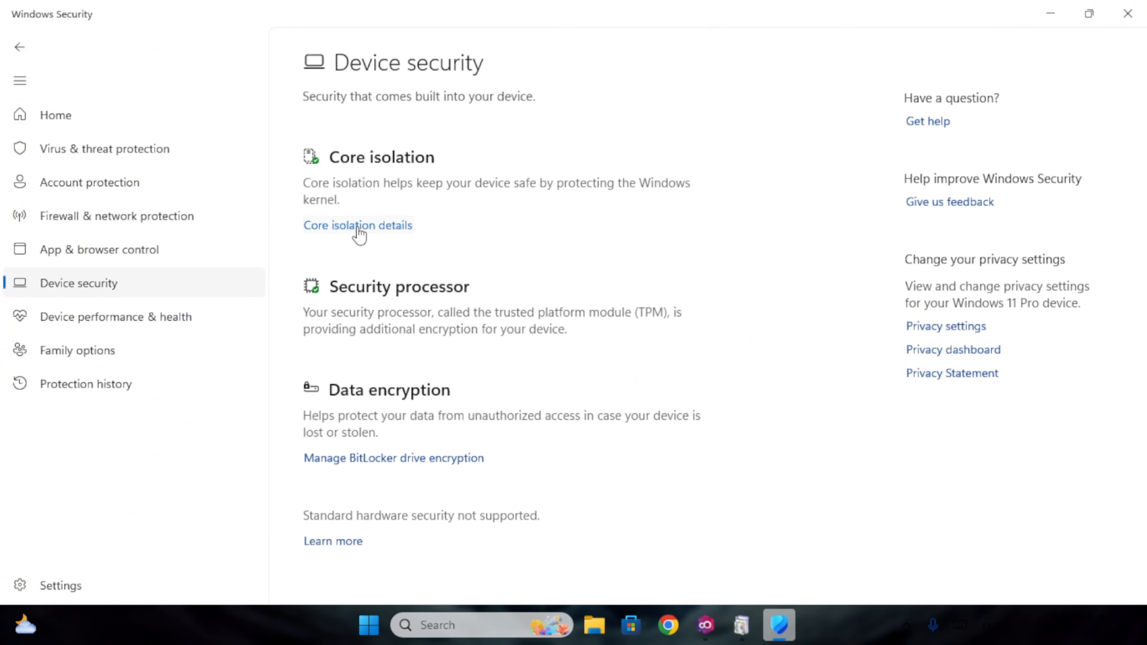
left_click(359, 226)
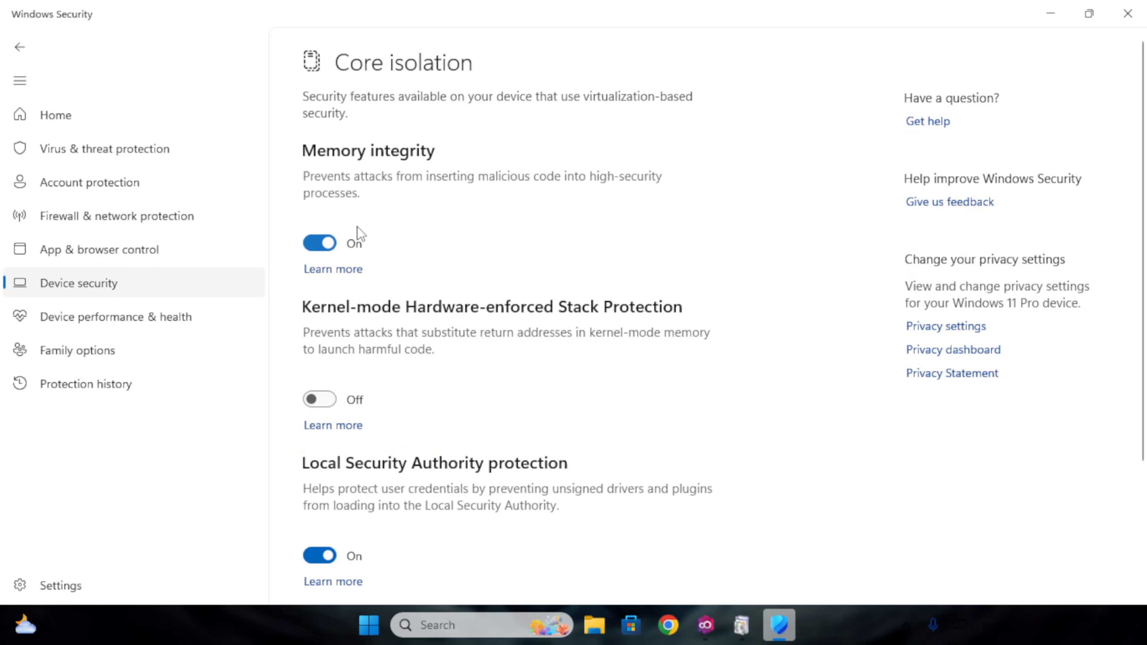
left_click(327, 246)
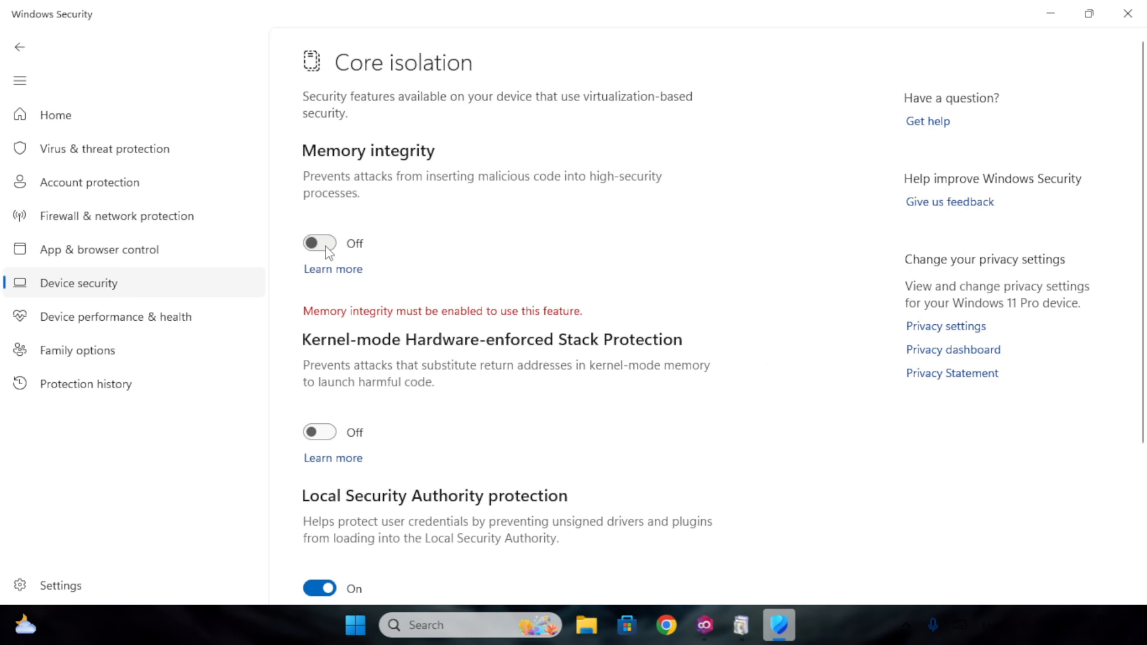
left_click(489, 446)
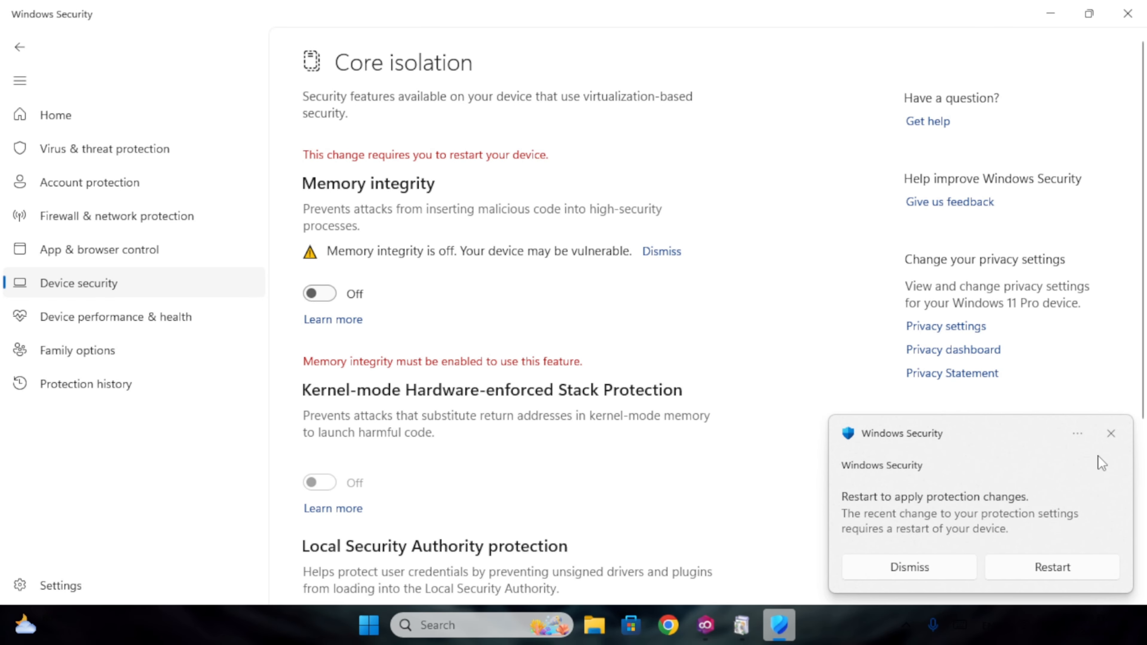
left_click(1128, 13)
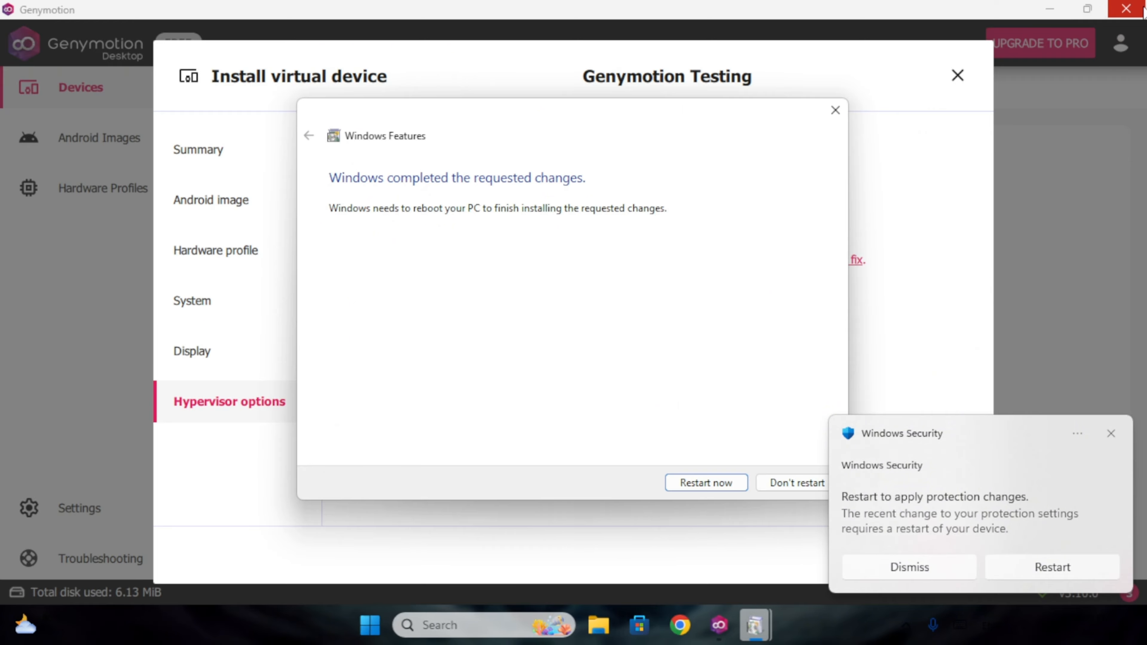
left_click(709, 484)
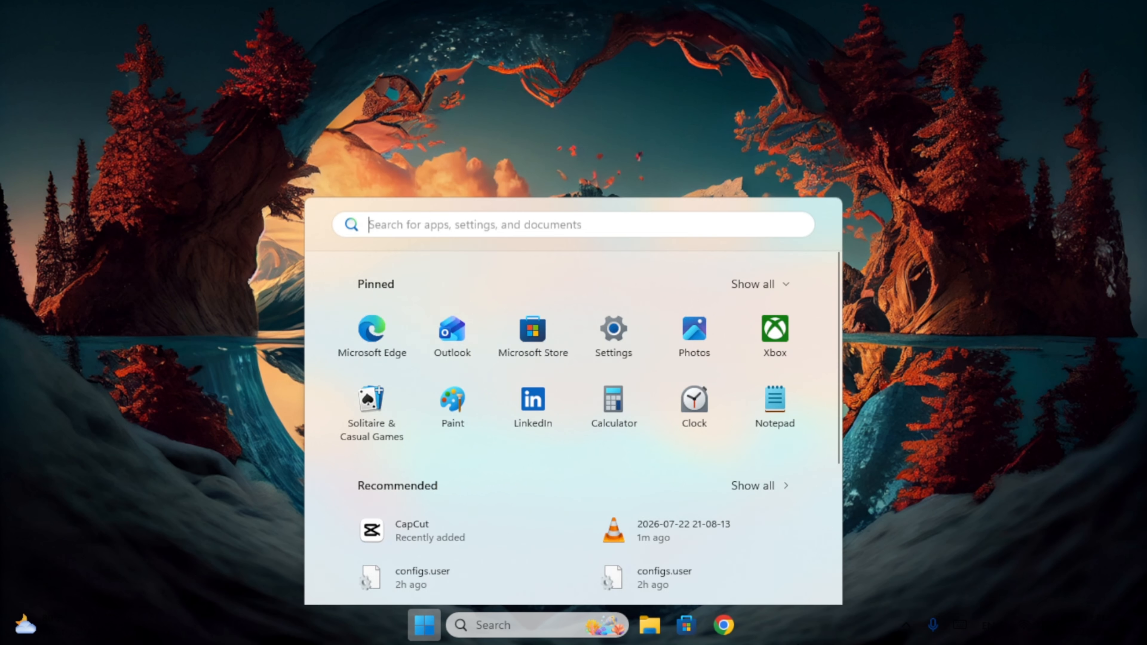
Launch Genymotion and create a new device named 'Genymotion Testing'.
type("genymotion")
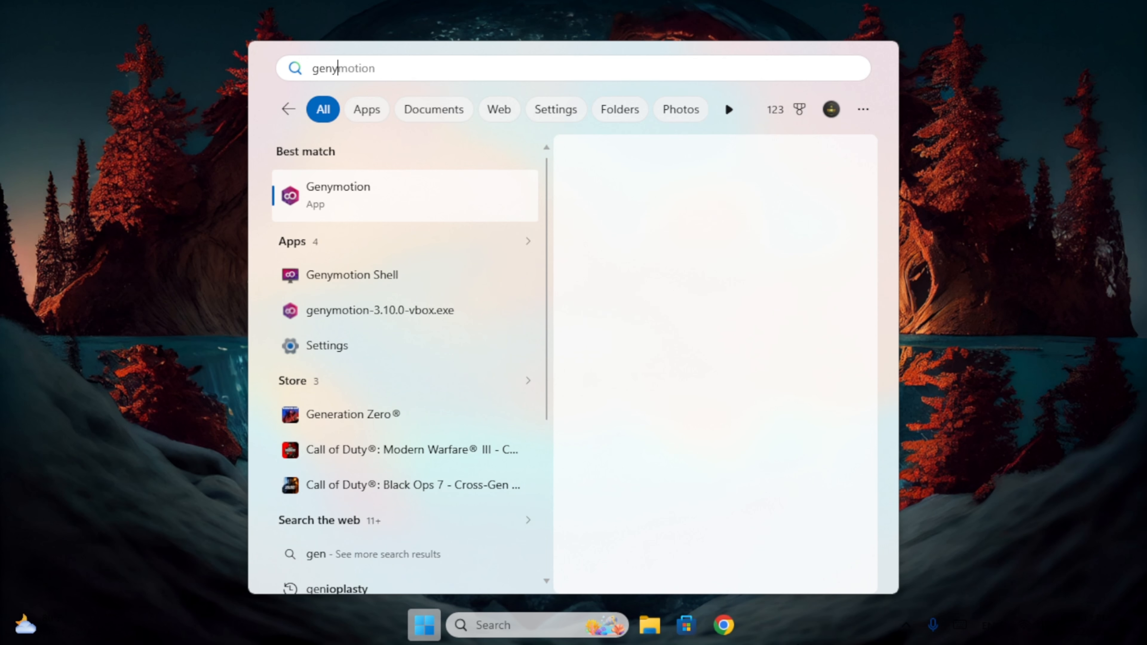
left_click(438, 180)
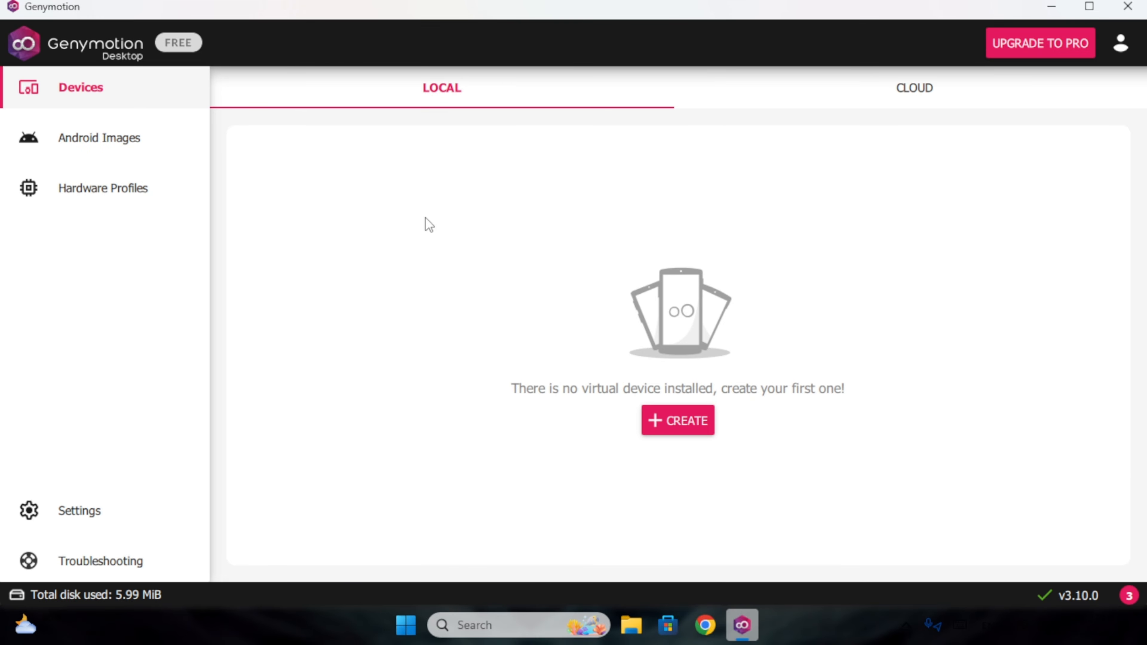
left_click(662, 428)
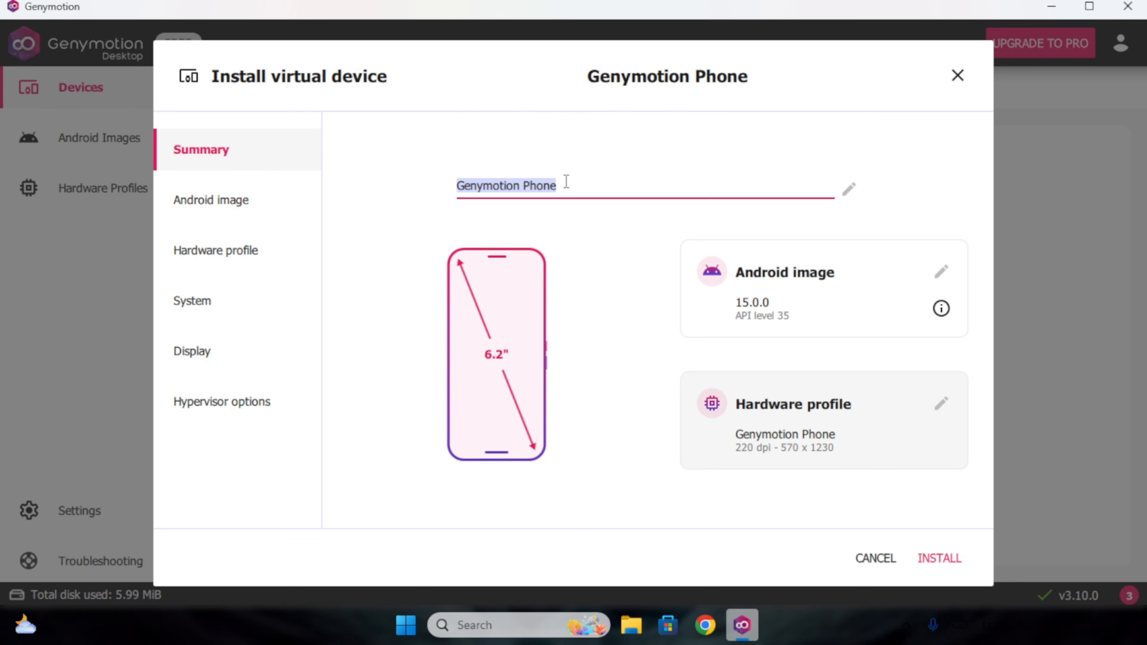
left_click_drag(566, 181, 526, 185)
type("Testing")
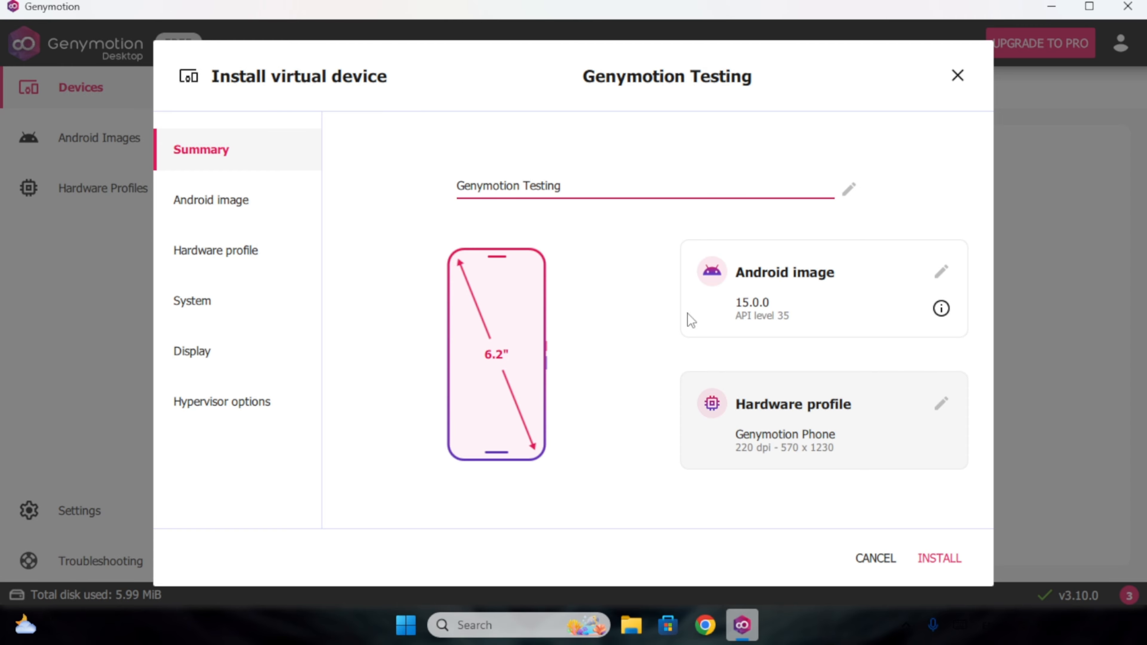
Look over the Android image, hardware profile, System, Display and Hypervisor pages, then return to Summary.
left_click(221, 204)
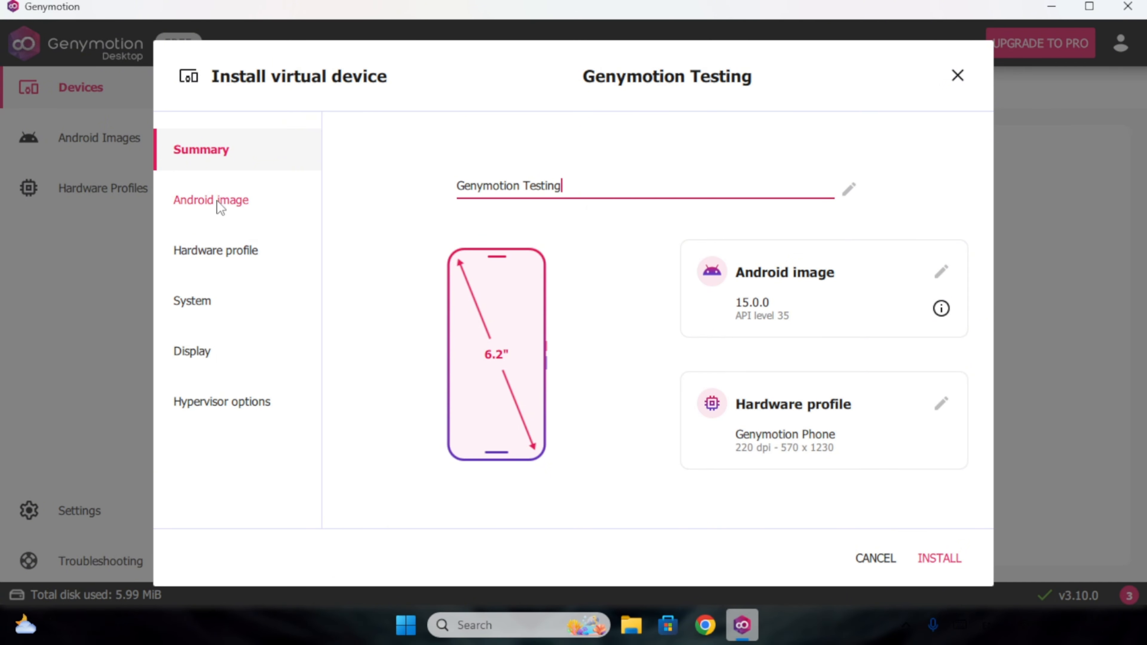
left_click(243, 251)
scroll(533, 457, "down", 2)
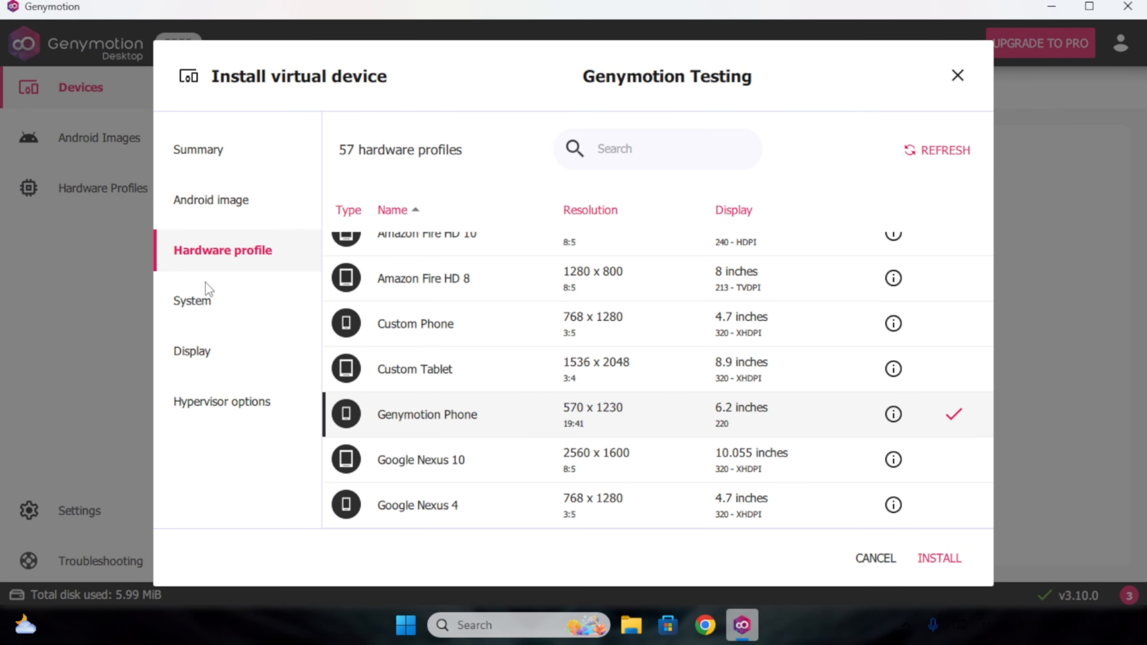
left_click(217, 296)
scroll(441, 341, "down", 1)
left_click(214, 368)
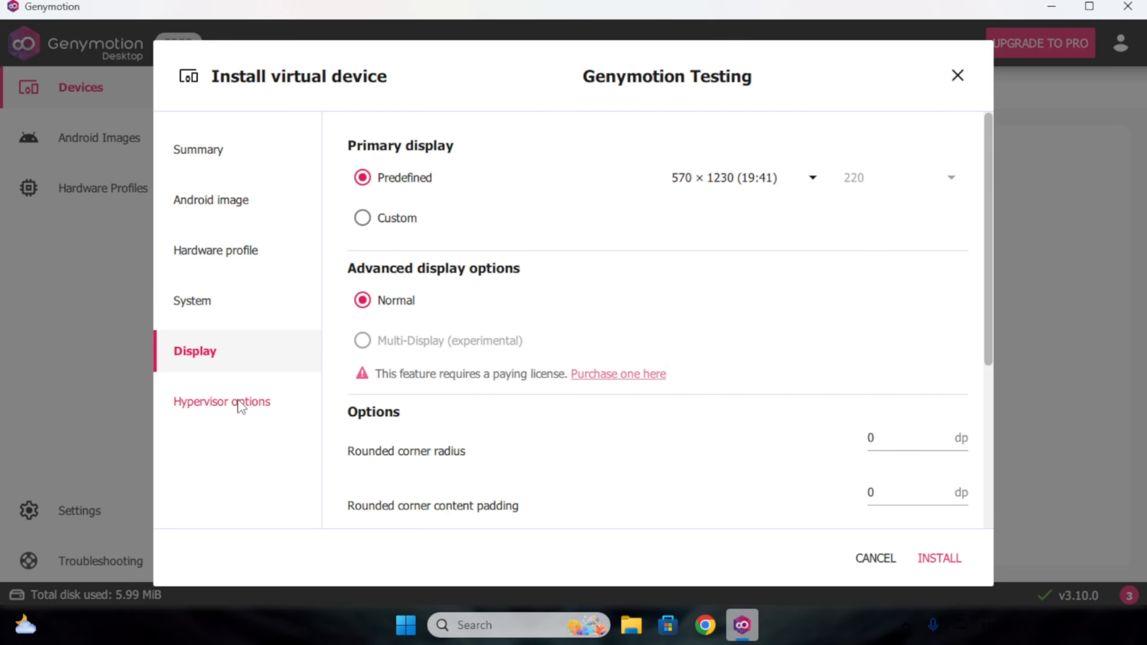
left_click(236, 402)
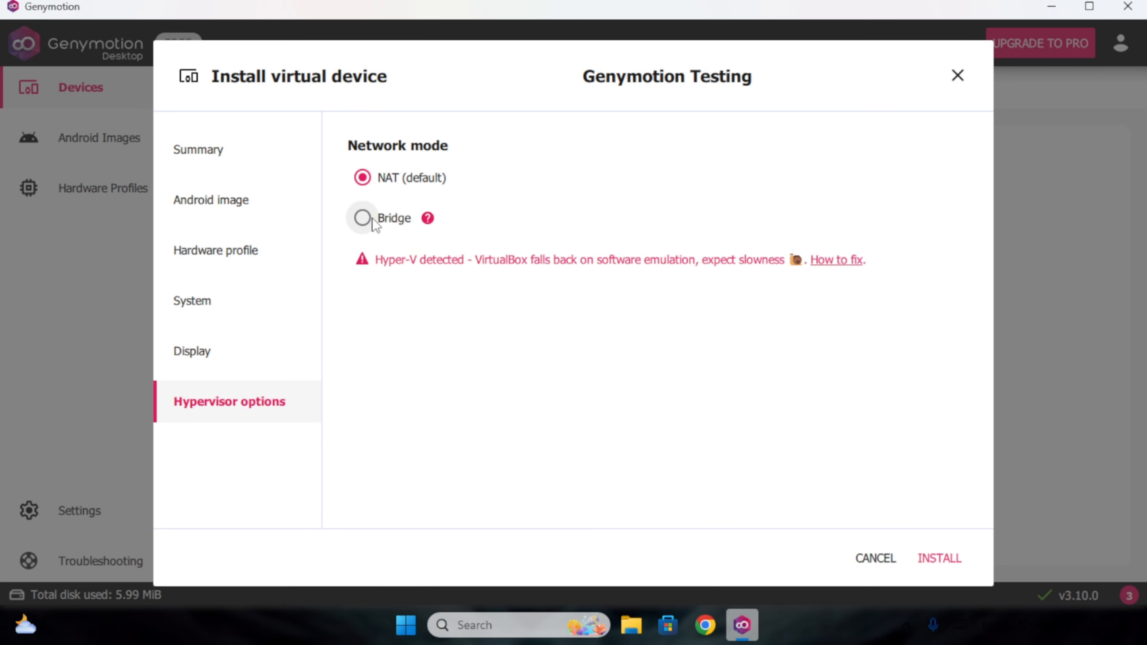
mouse_move(431, 220)
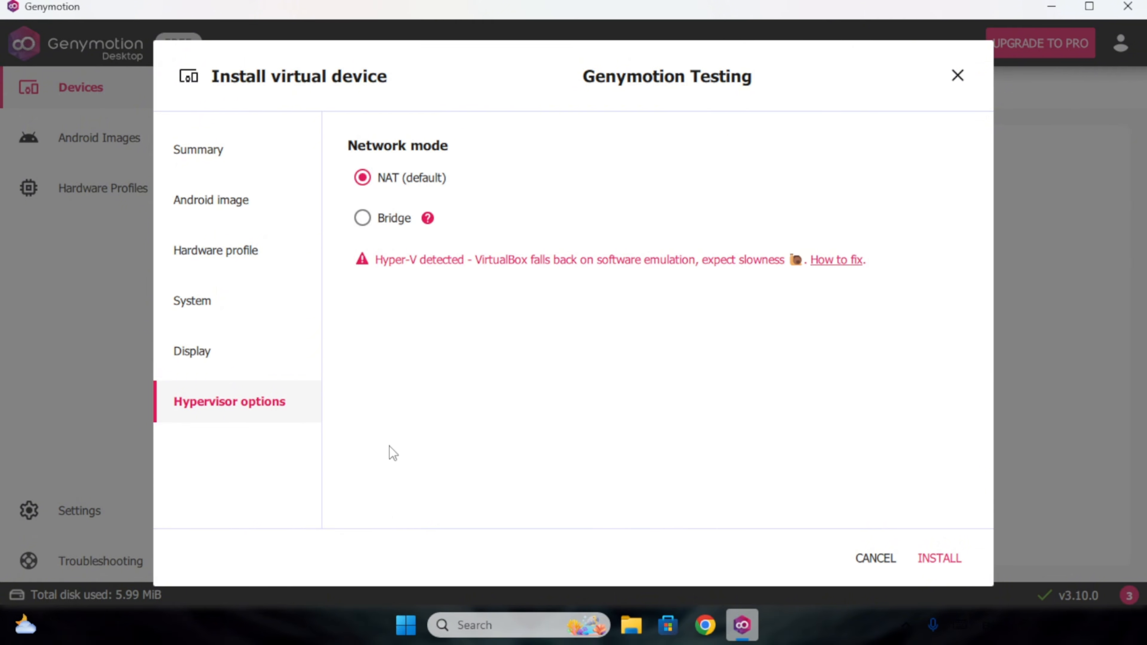
left_click(202, 150)
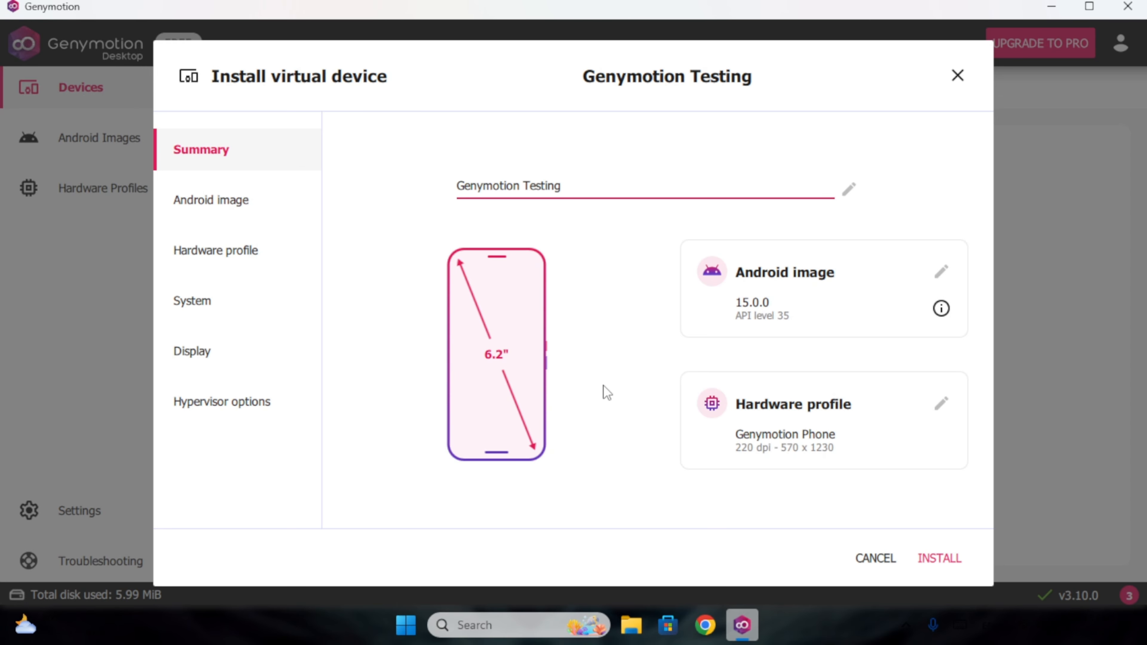
Install the Genymotion Testing device (Android 15.0, API 35) into the local devices list.
left_click(935, 570)
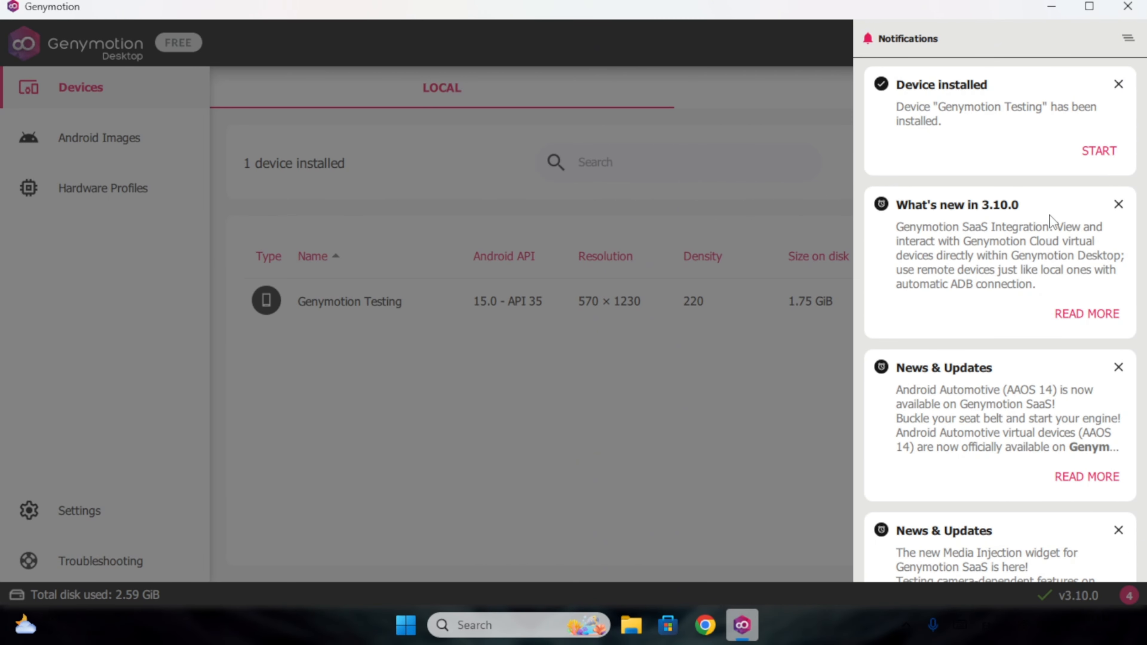
scroll(1076, 182, "down", 2)
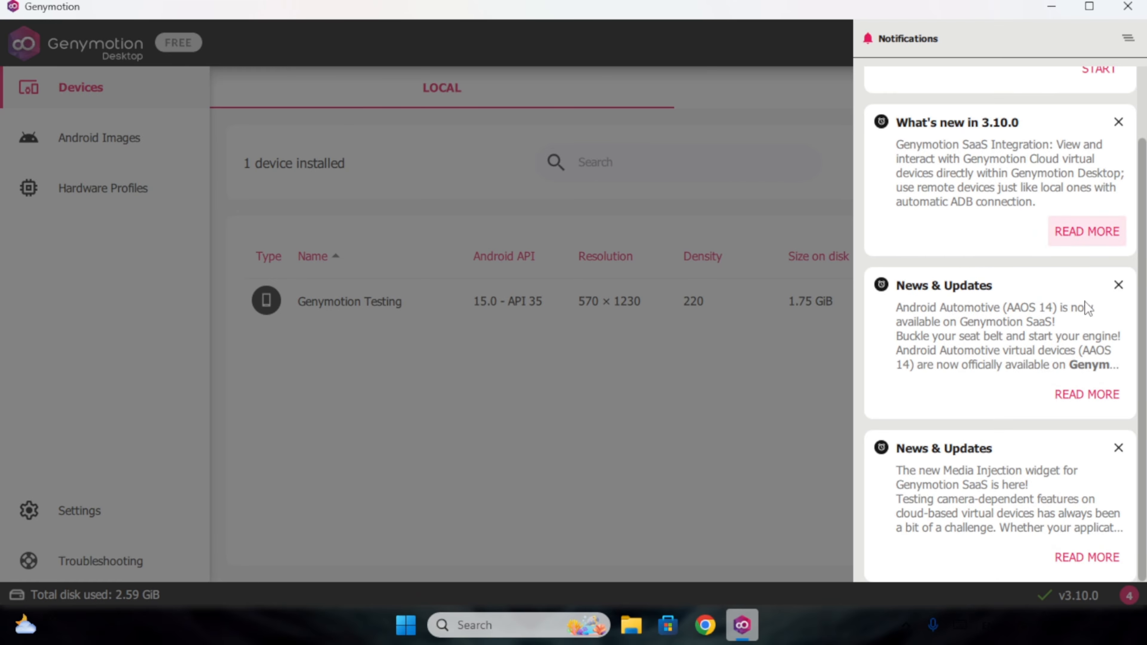
scroll(1092, 502, "up", 3)
Dismiss the Device installed and What's new notifications and close the notifications panel.
left_click(1119, 84)
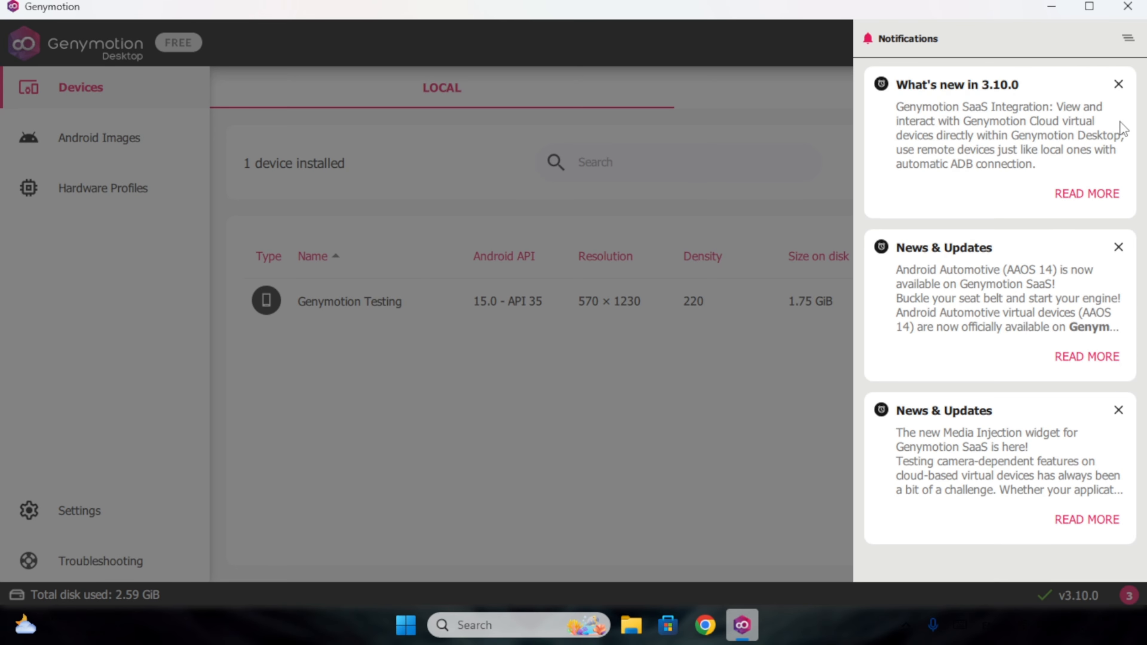
left_click(1119, 84)
left_click(1119, 86)
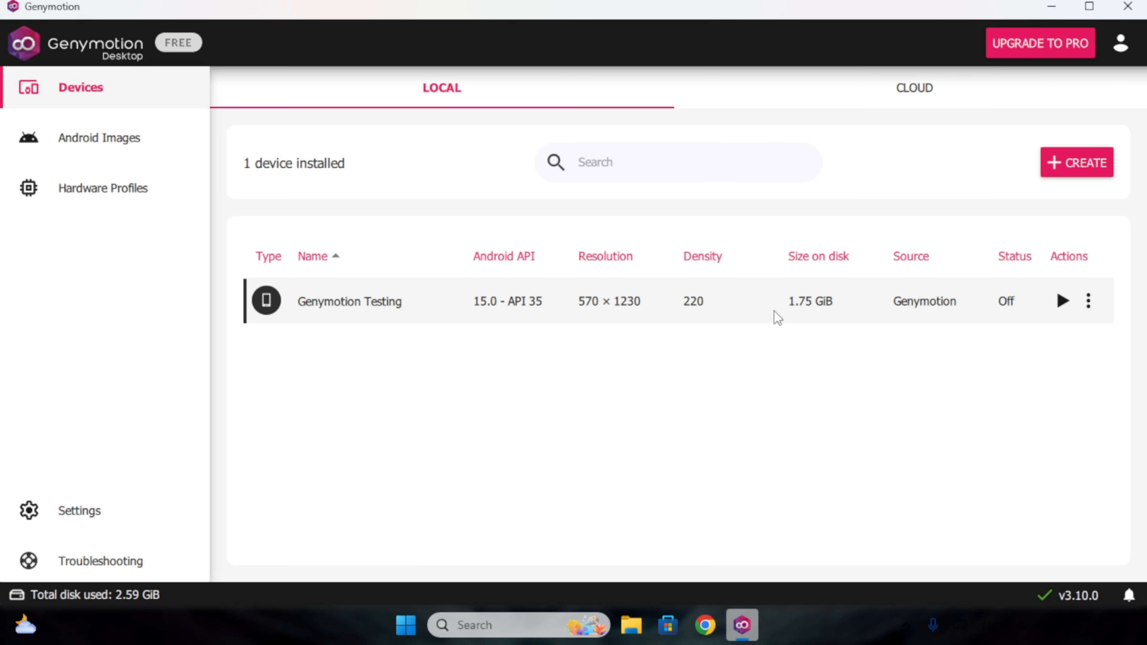
Boot the Genymotion Testing device and view Settings > About phone > Android version.
left_click(1064, 301)
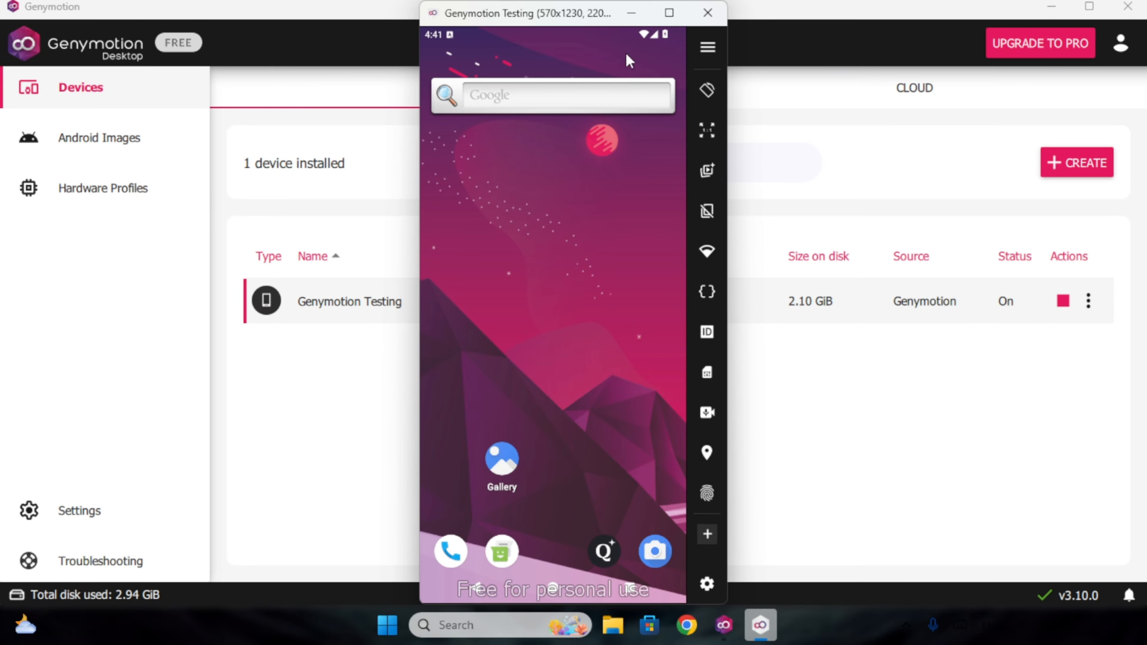
scroll(630, 262, "down", 3)
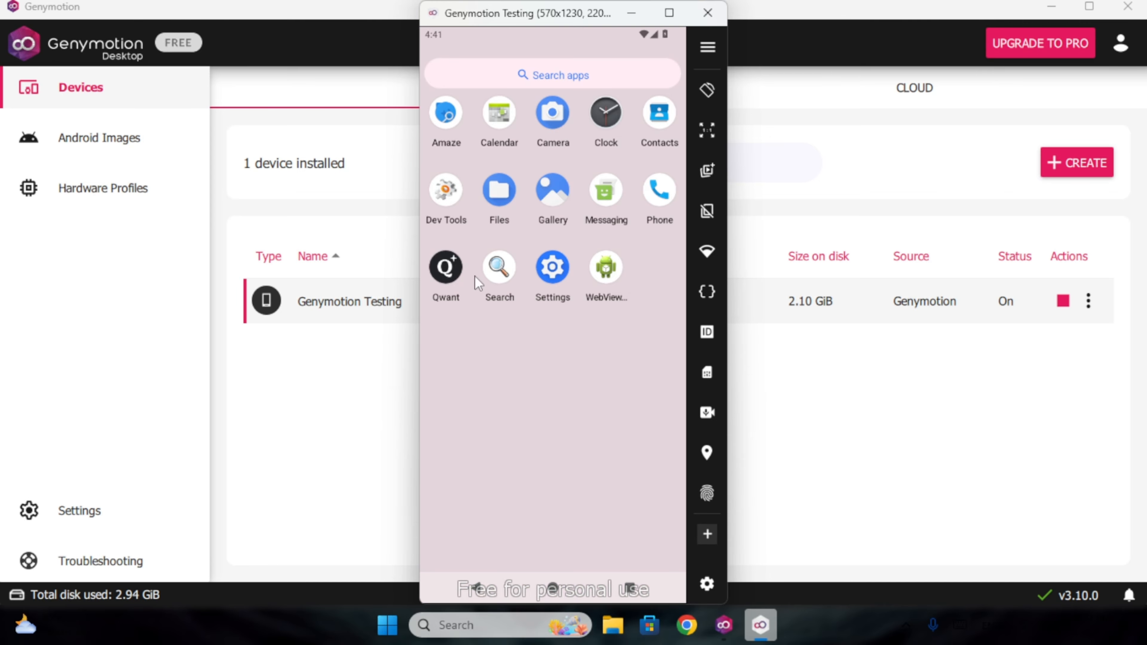
left_click(555, 269)
scroll(561, 383, "down", 5)
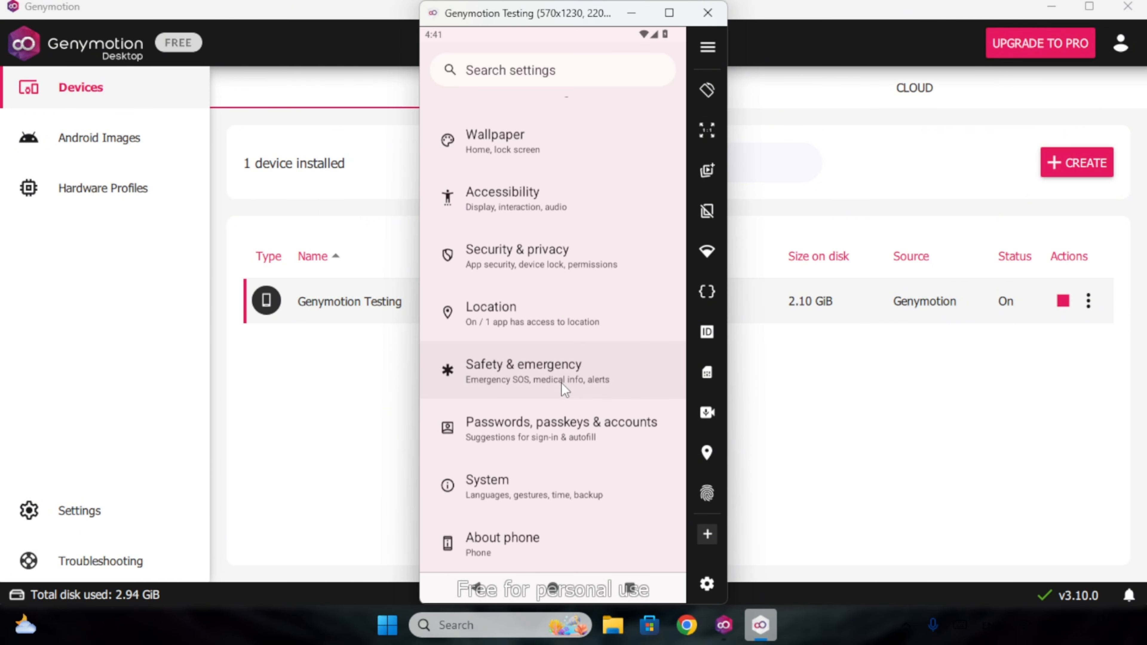
left_click(546, 546)
scroll(599, 421, "down", 5)
left_click(521, 409)
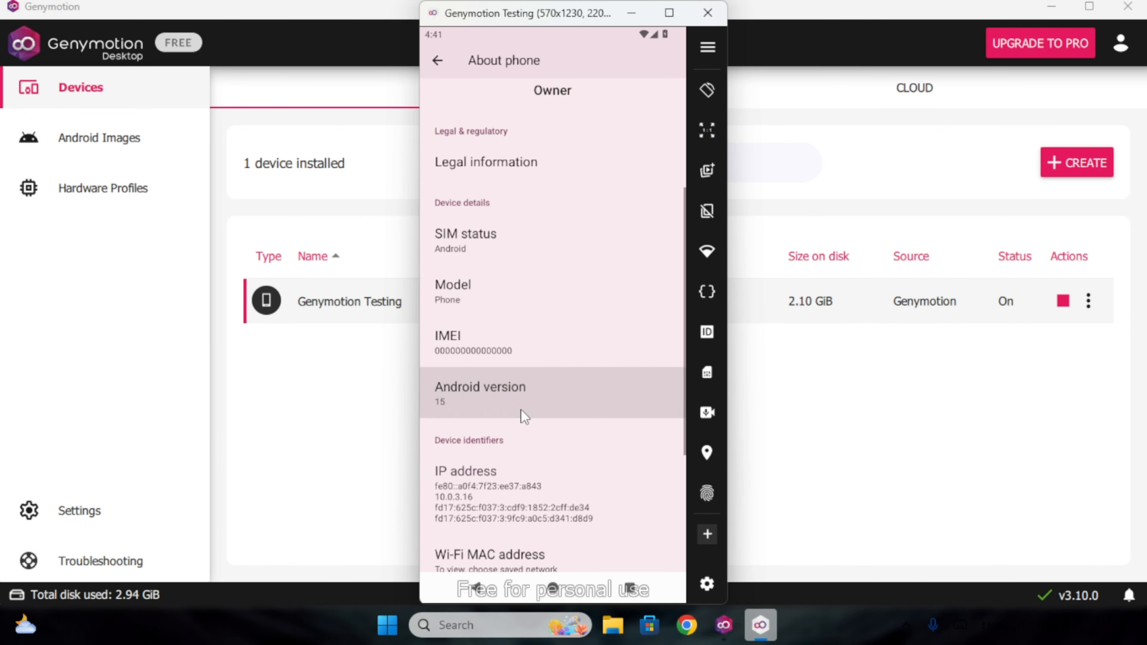
Back out of Android Settings to the device's home screen.
left_click(436, 62)
left_click(434, 63)
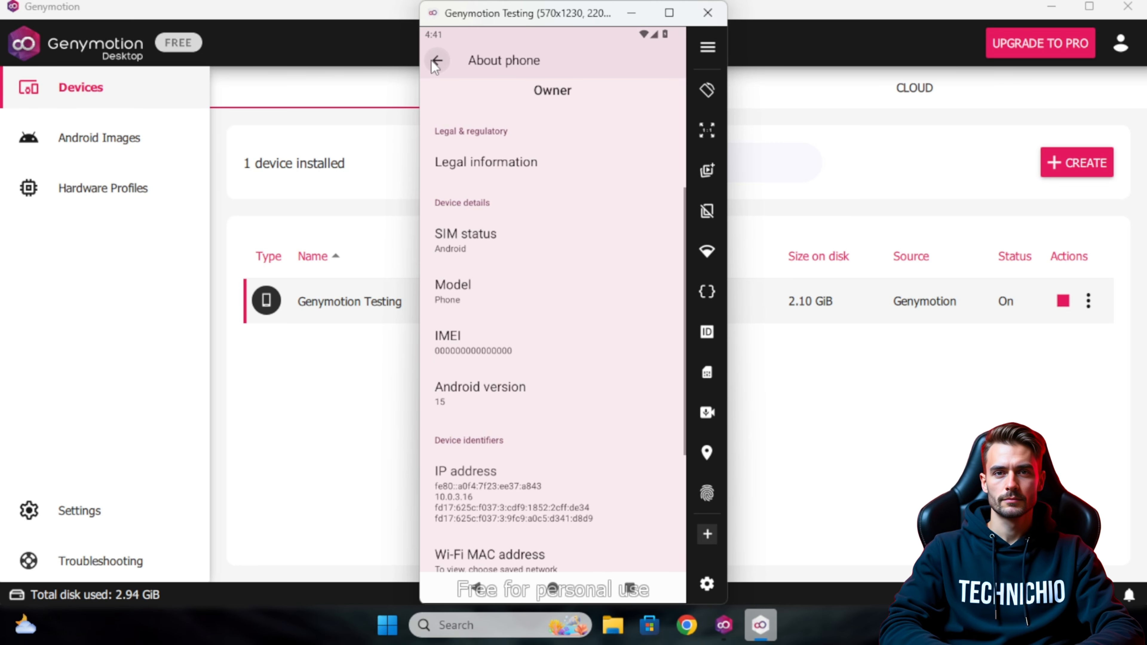
scroll(520, 305, "up", 10)
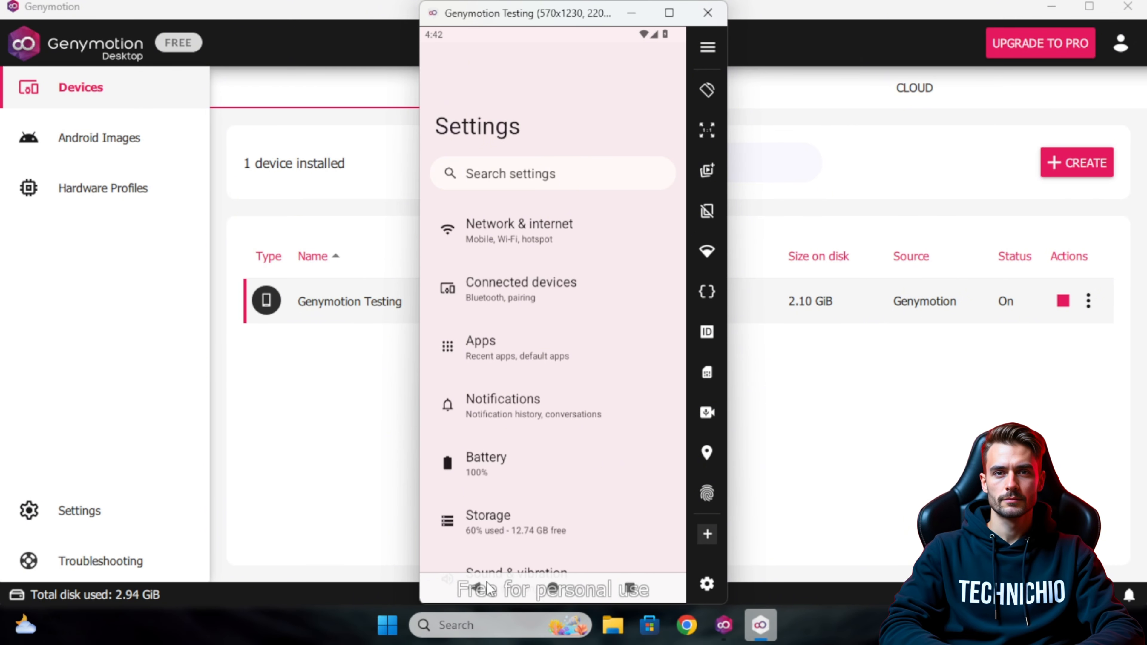
left_click(480, 593)
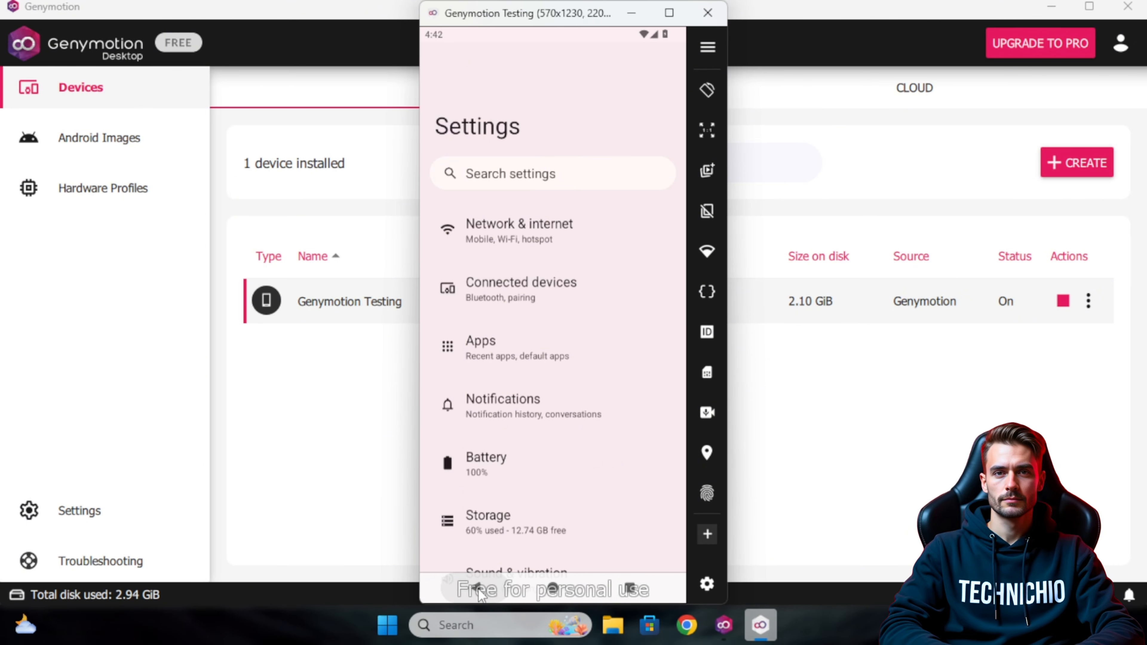
left_click(478, 588)
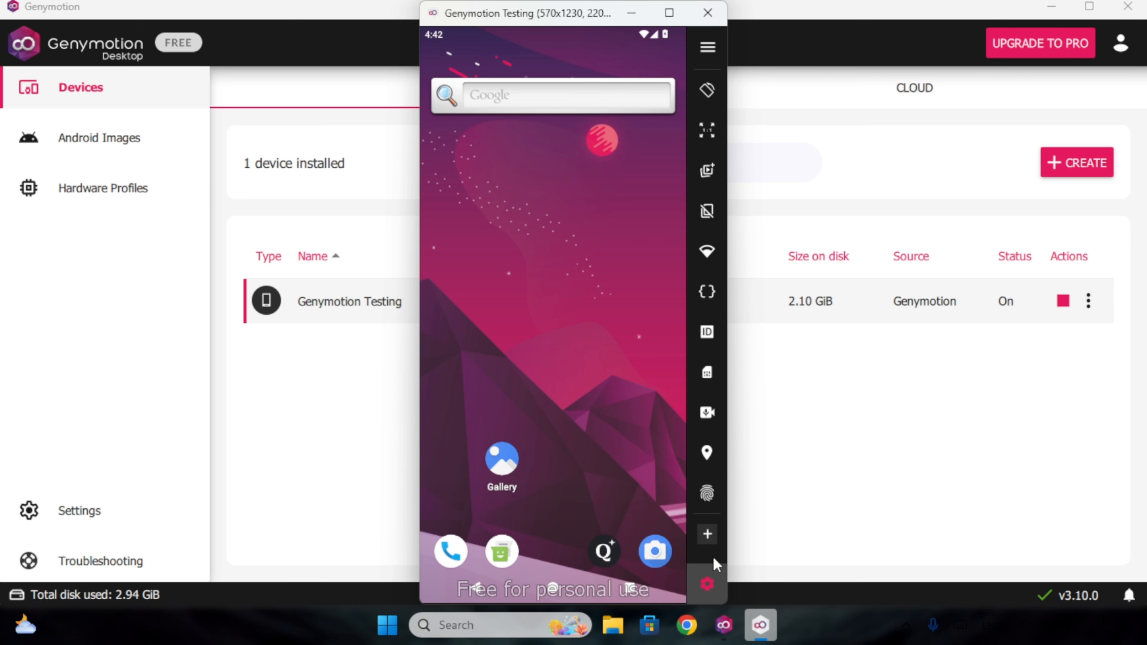
From the device tools list, start the Open GApps install and accept its terms.
left_click(708, 47)
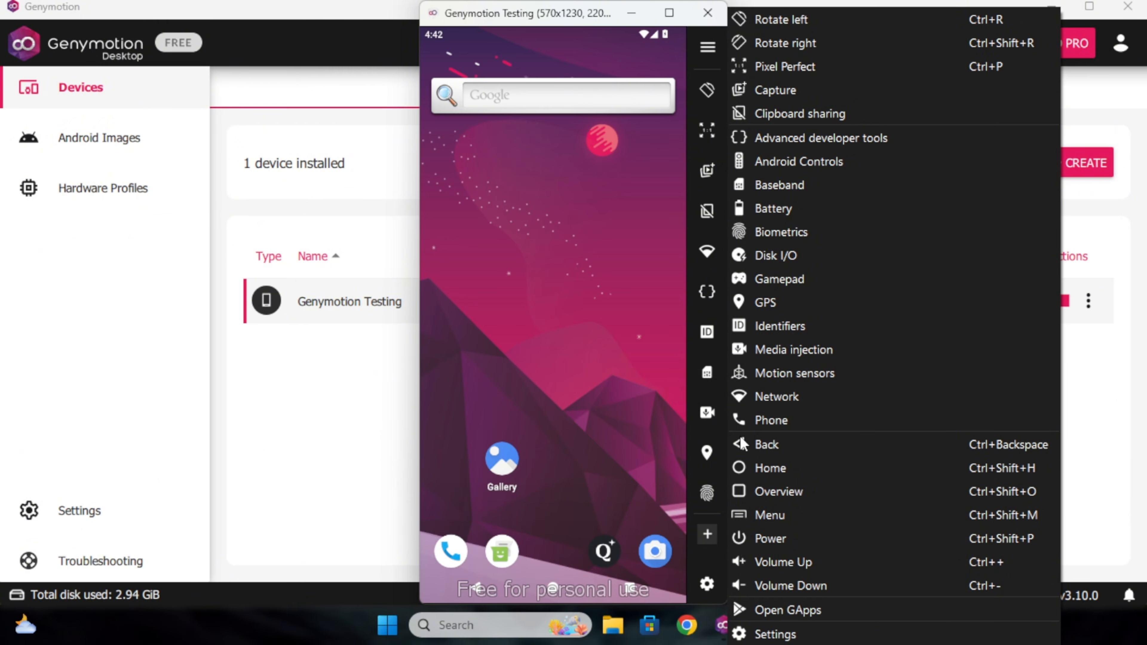
left_click(794, 612)
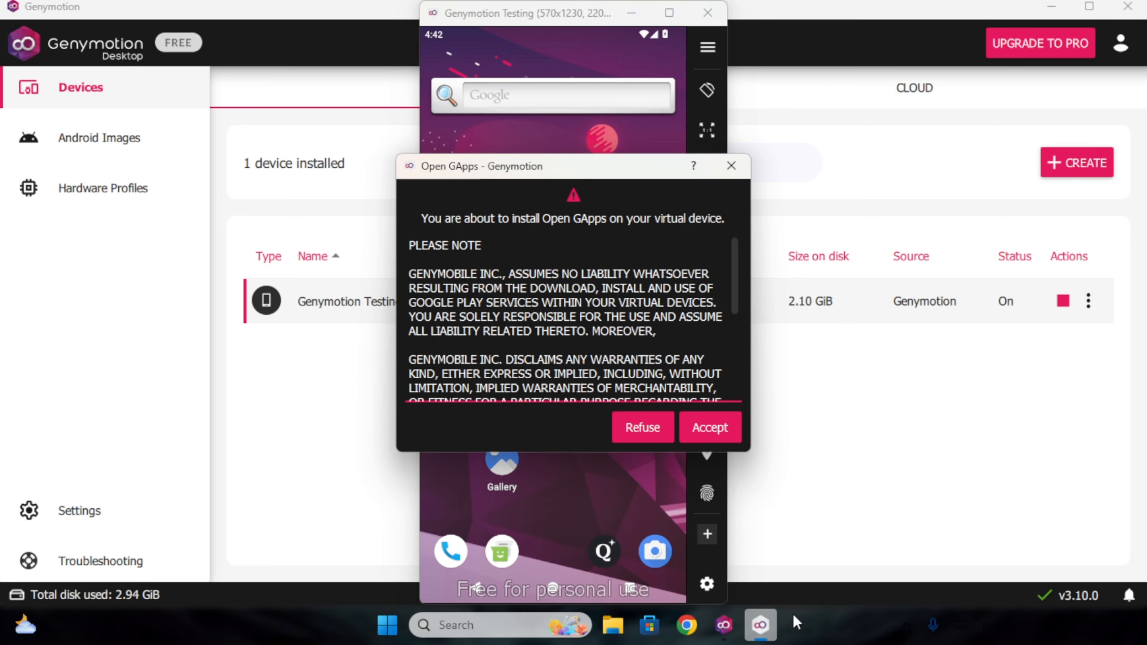
scroll(586, 325, "down", 4)
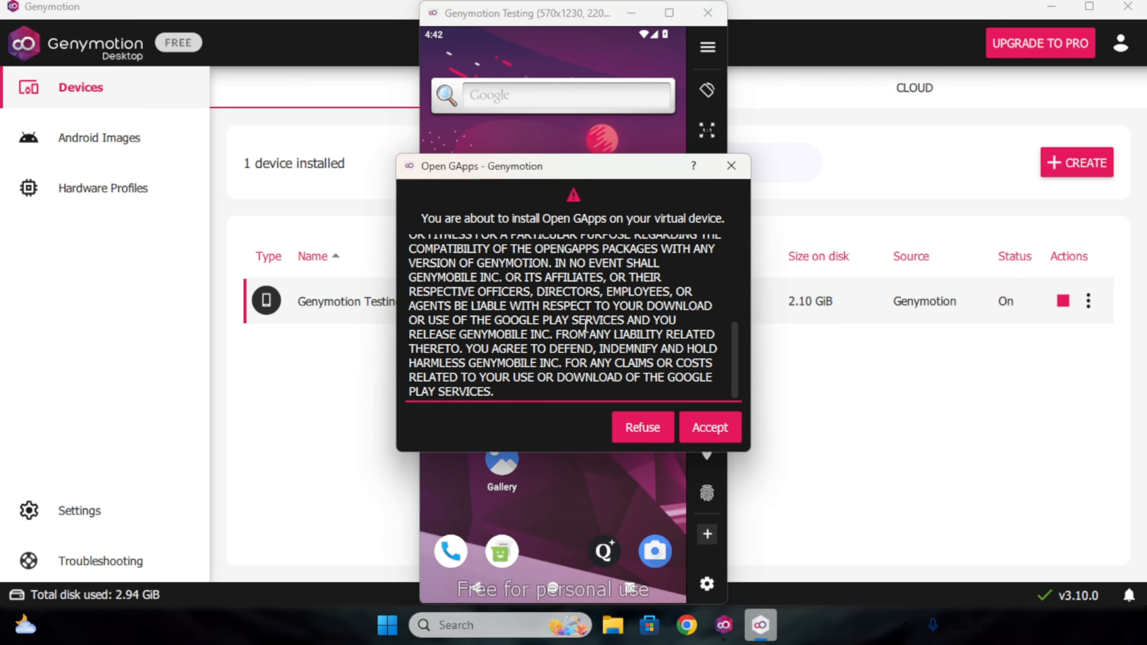
scroll(588, 338, "up", 5)
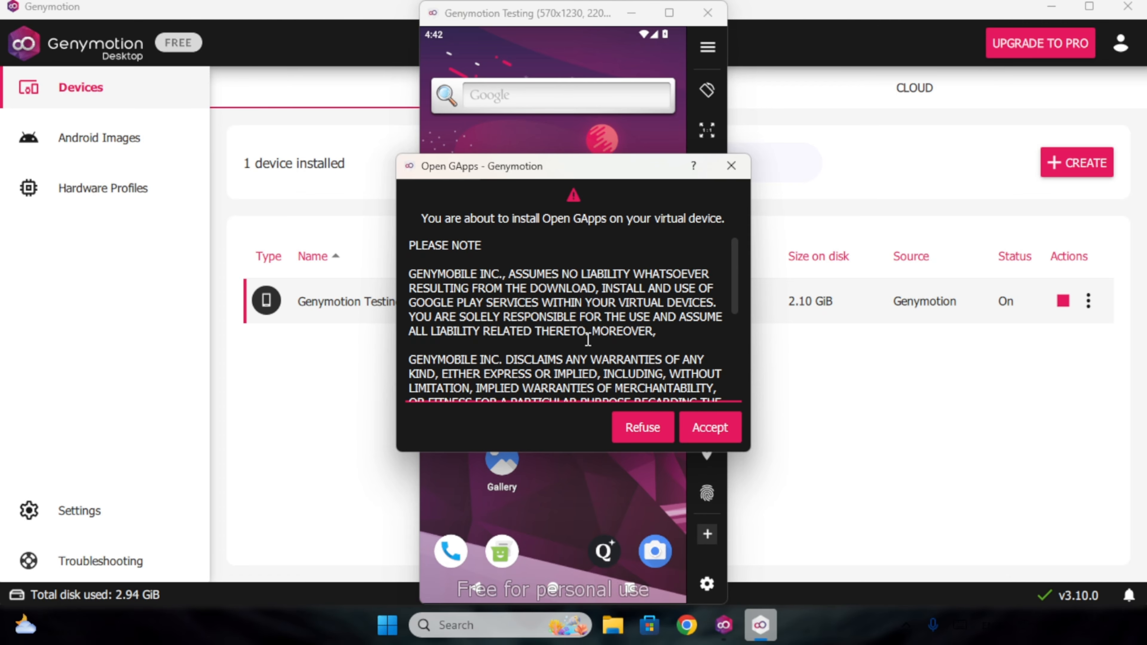
left_click(703, 430)
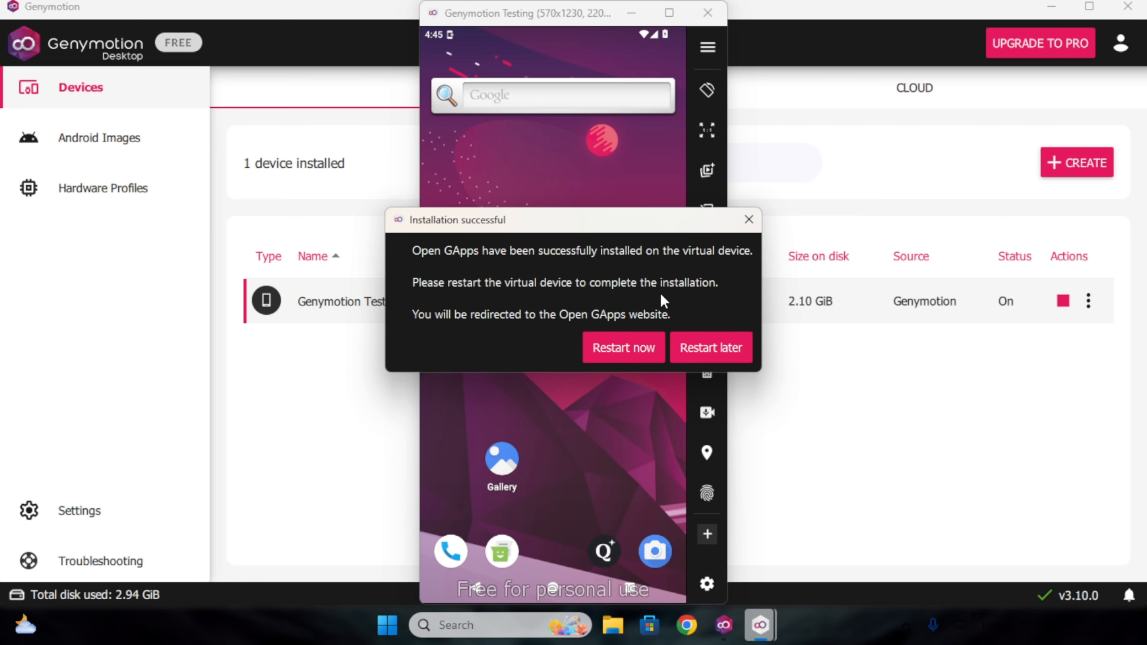
Restart the device, then browse opengapps.org with x86_64 selected and close Chrome.
left_click(629, 355)
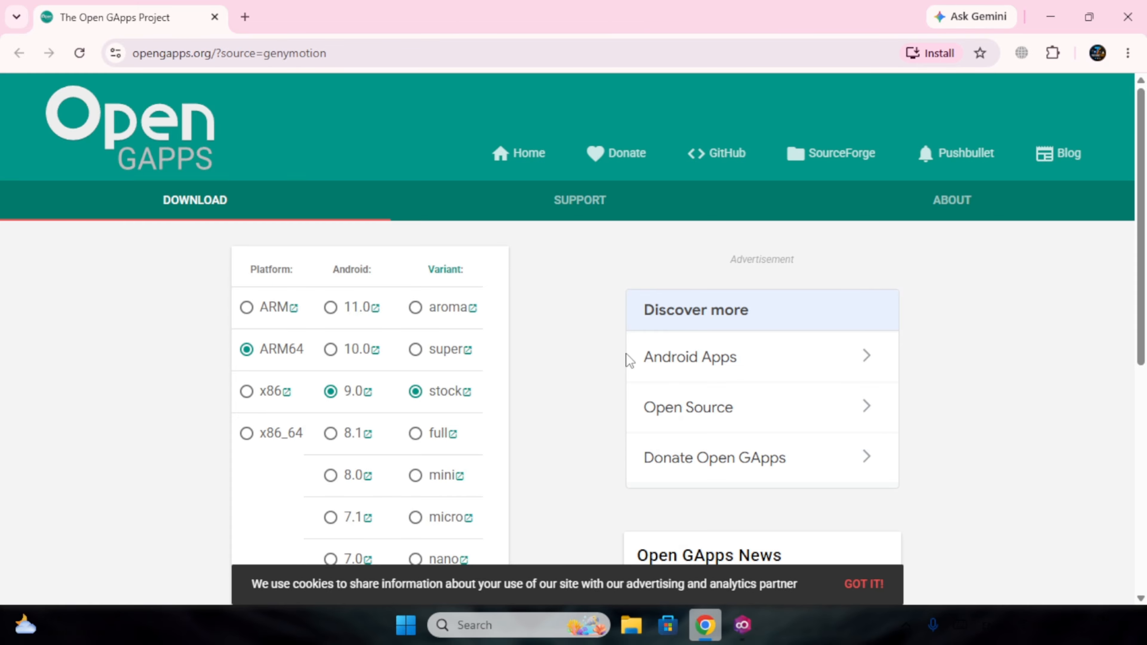
left_click(255, 437)
scroll(254, 436, "down", 4)
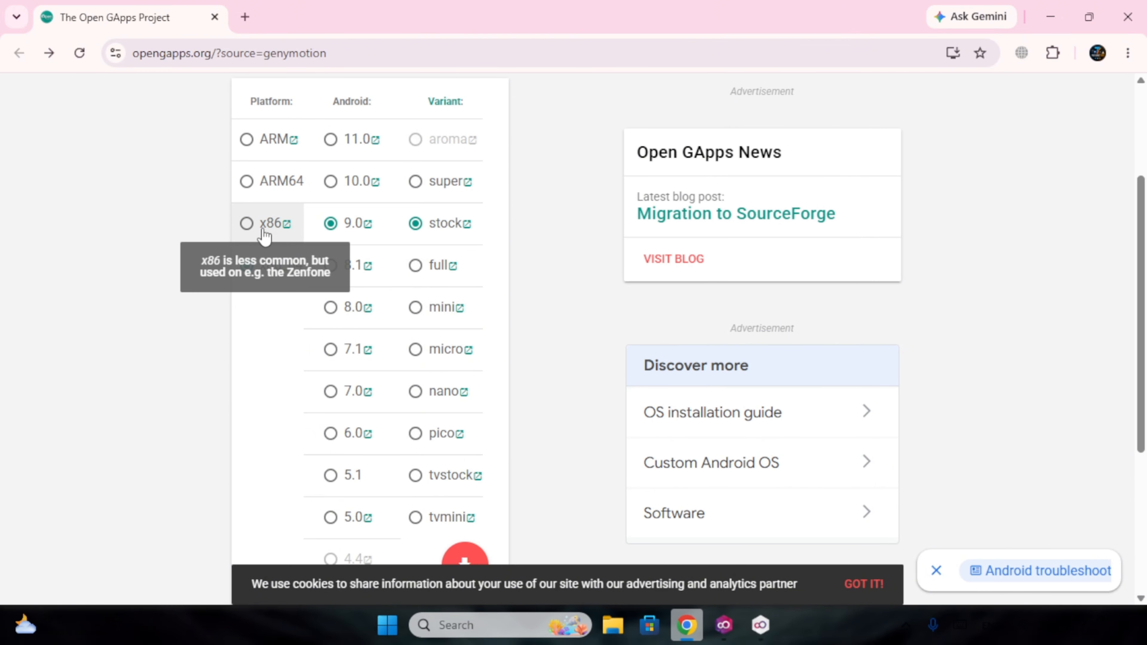
scroll(262, 195, "down", 6)
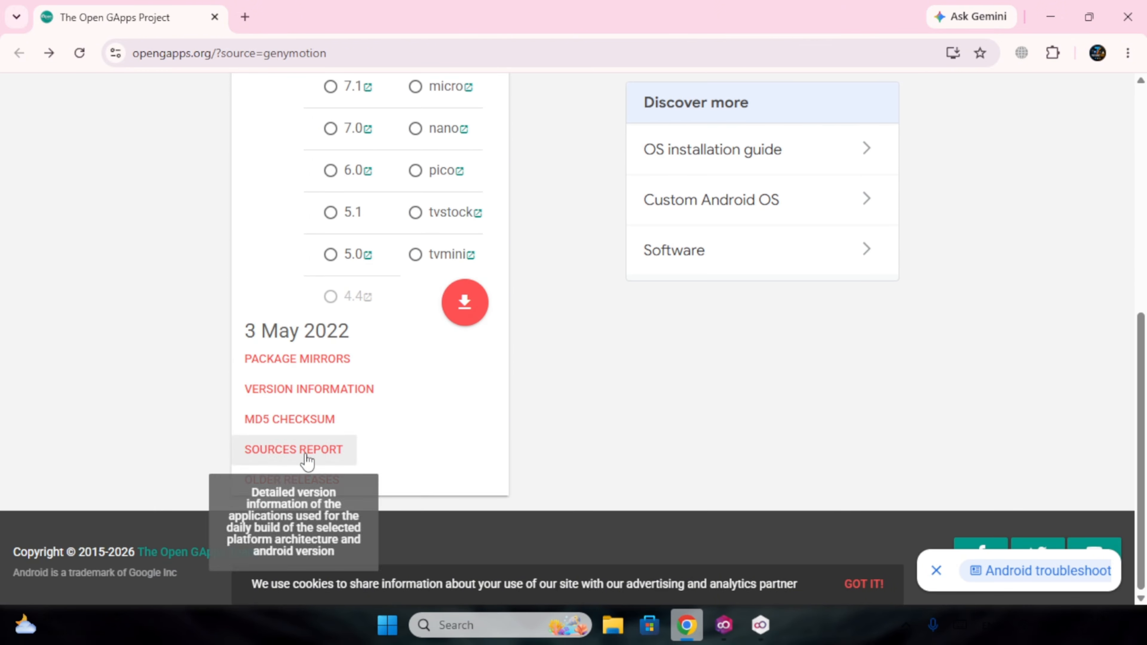
scroll(305, 462, "up", 10)
left_click(1128, 17)
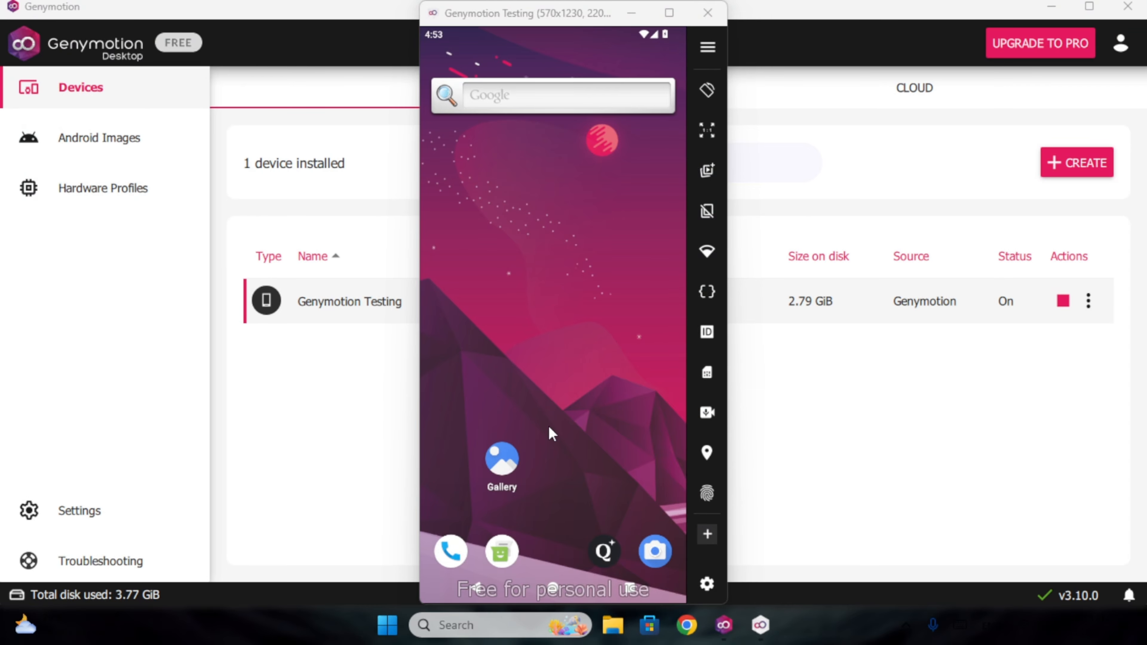
left_click(570, 426)
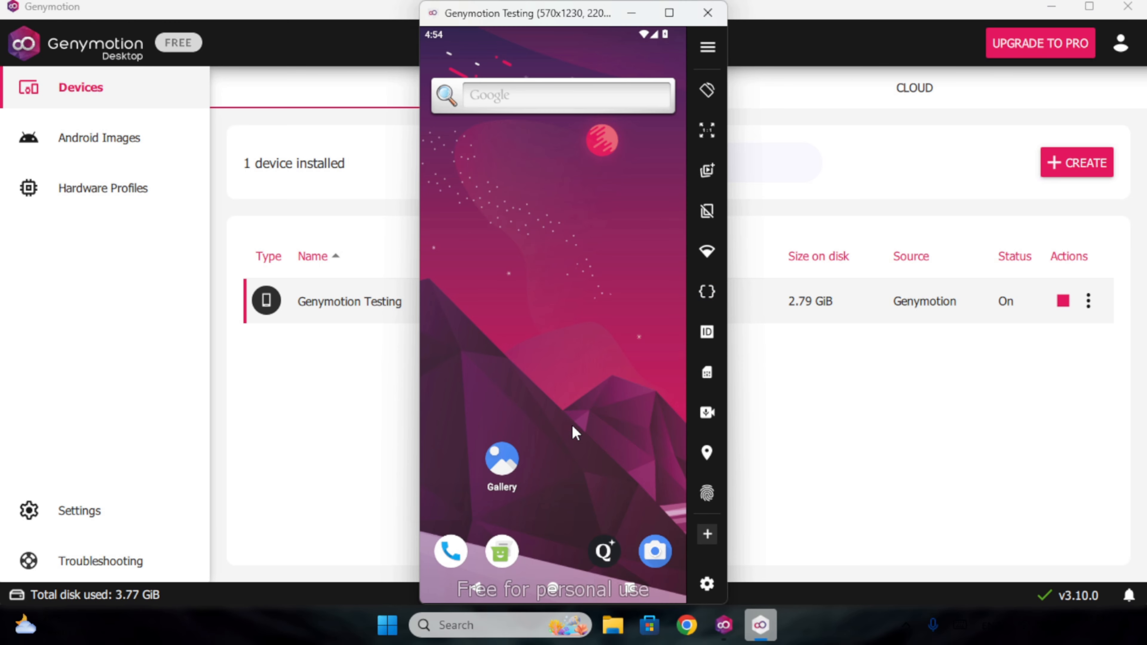
left_click_drag(572, 425, 505, 287)
left_click_drag(590, 381, 546, 276)
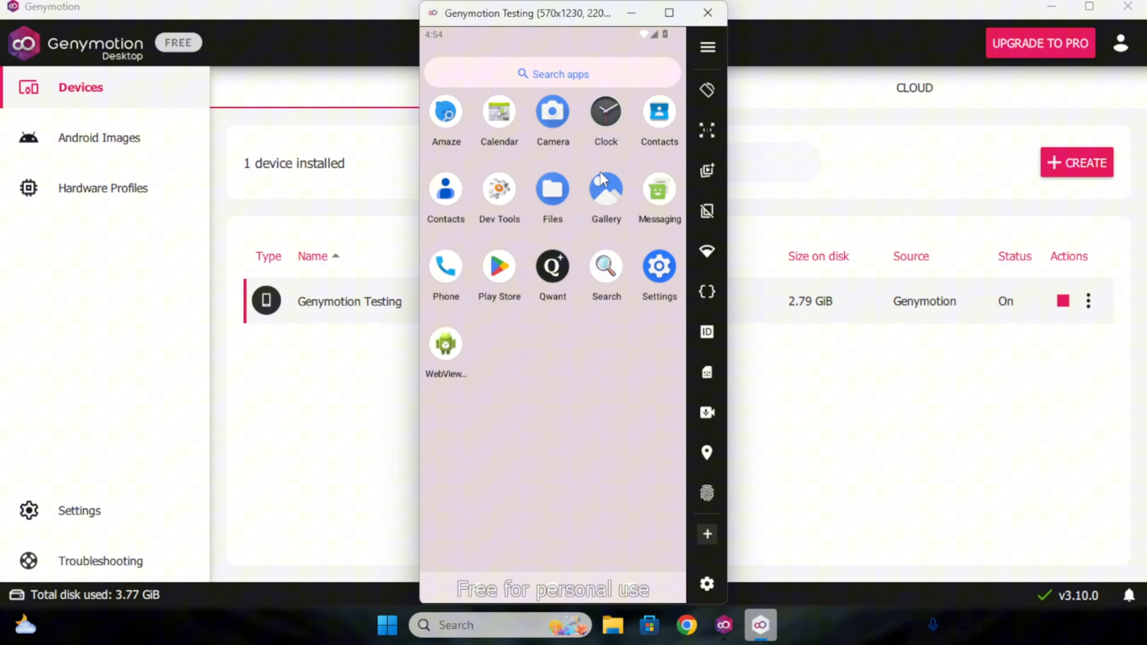
left_click(503, 278)
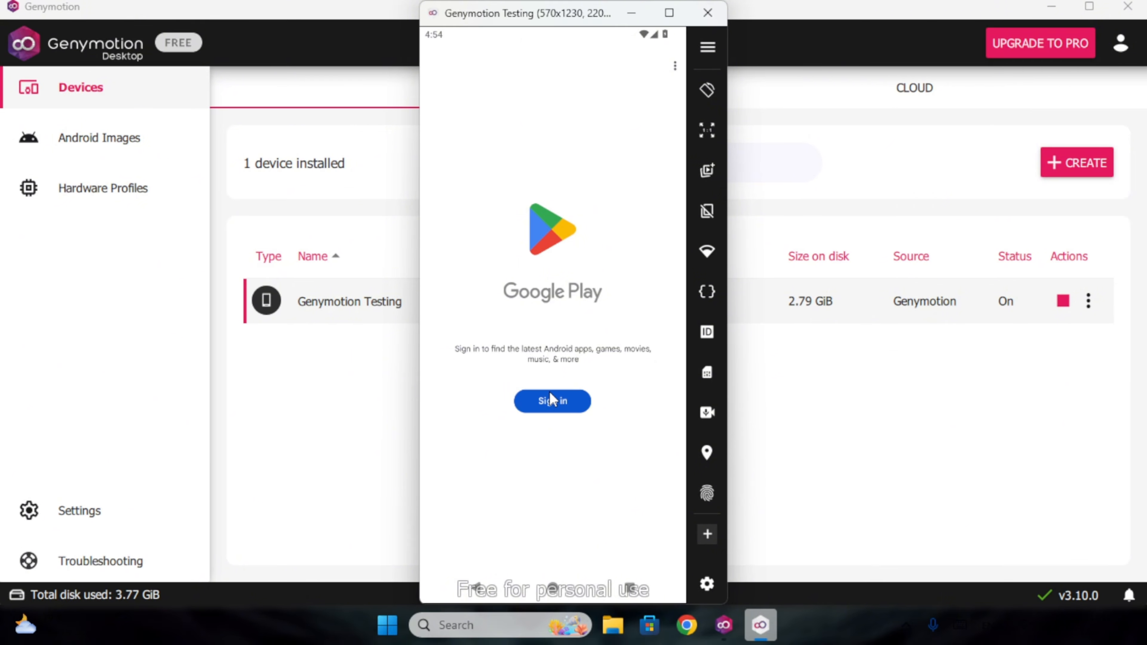
left_click(476, 587)
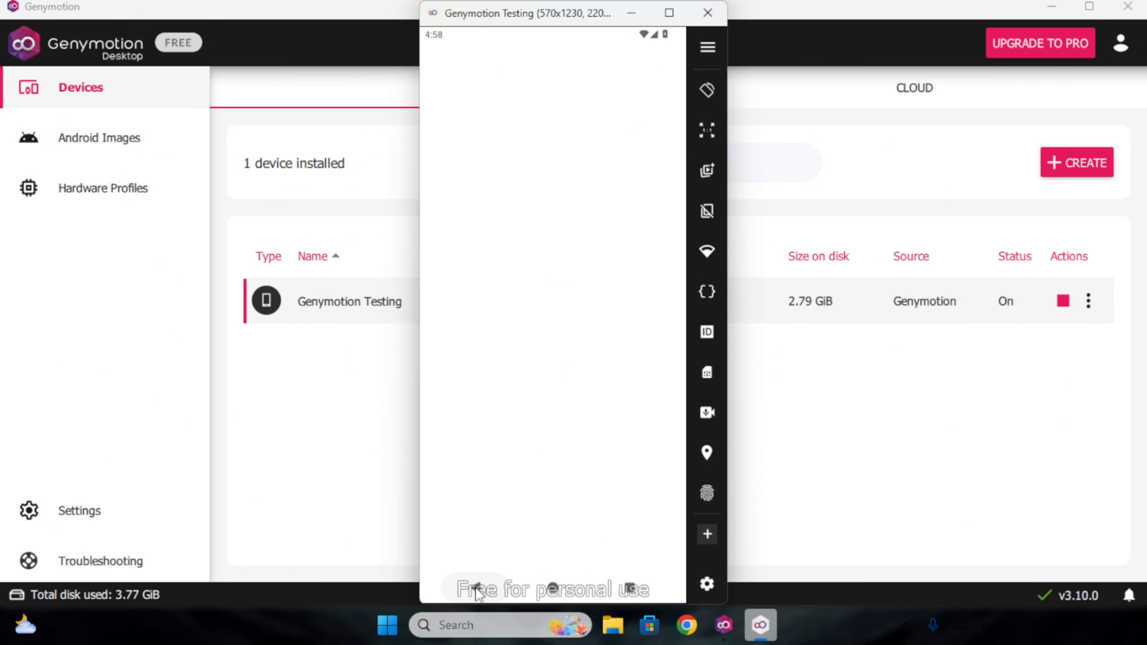
left_click(476, 587)
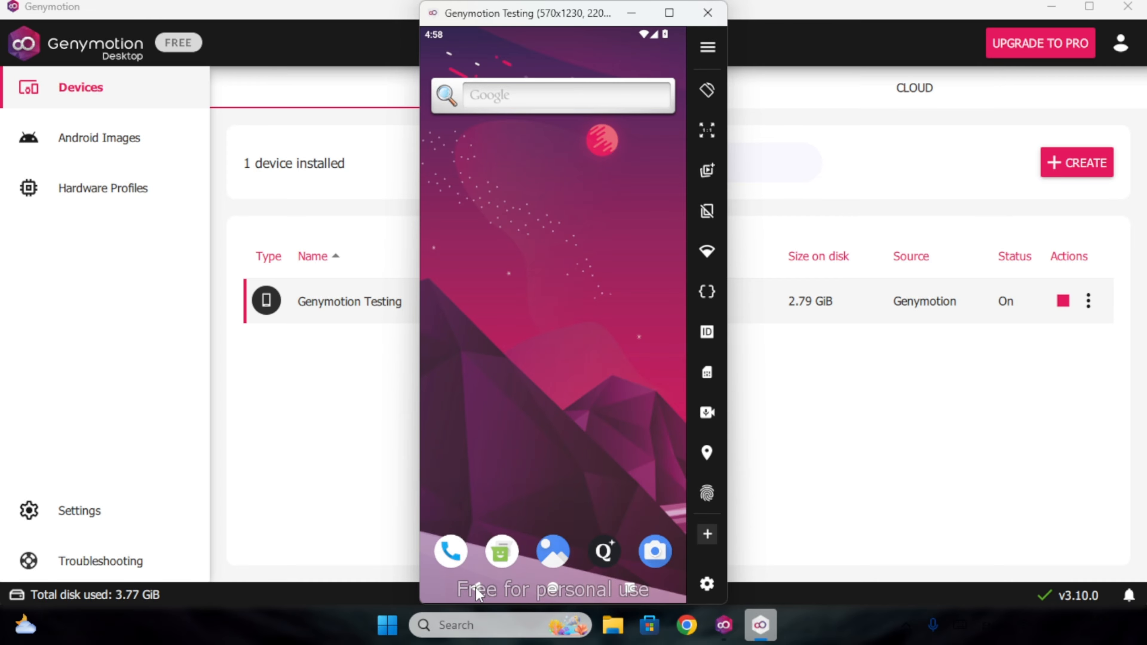
left_click(697, 577)
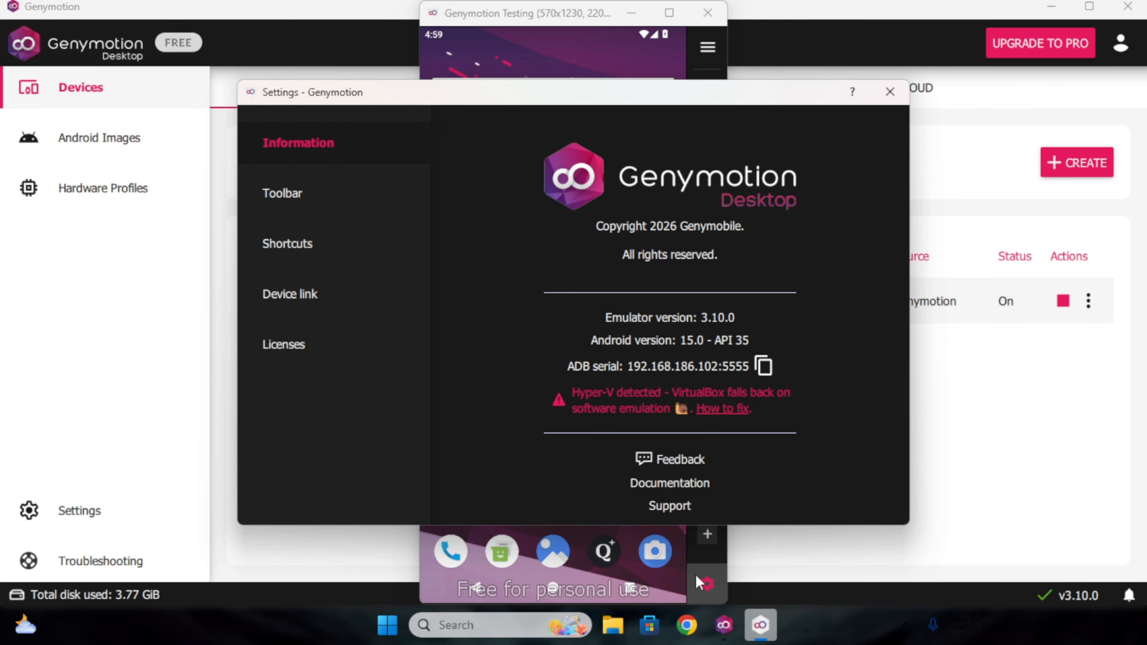
left_click(321, 198)
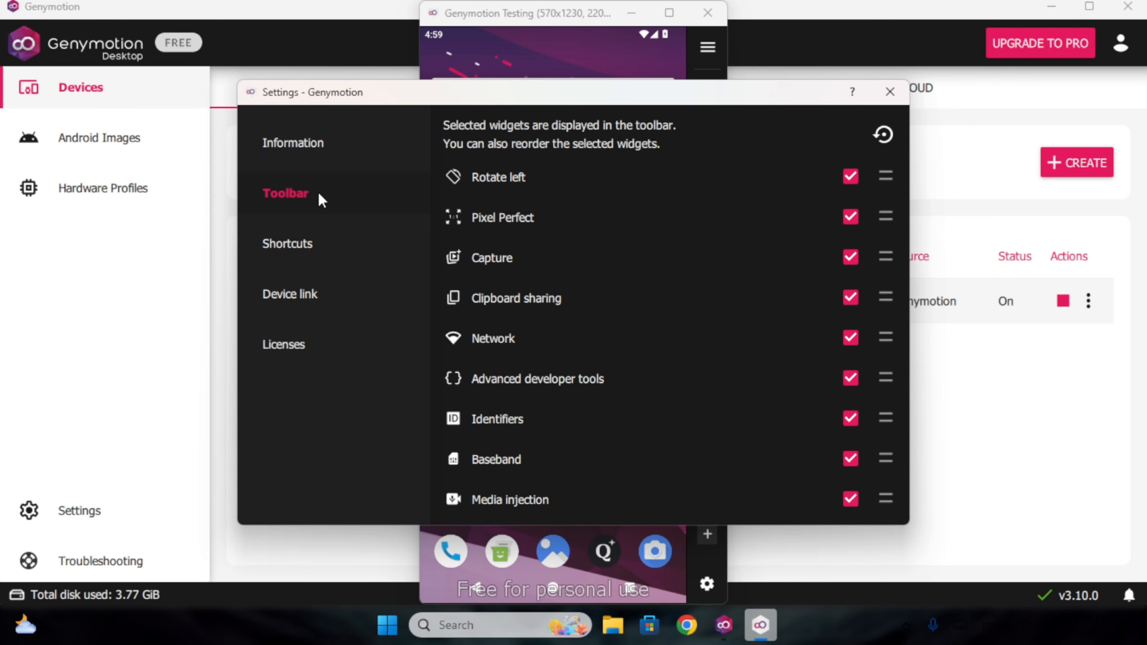
scroll(613, 187, "down", 3)
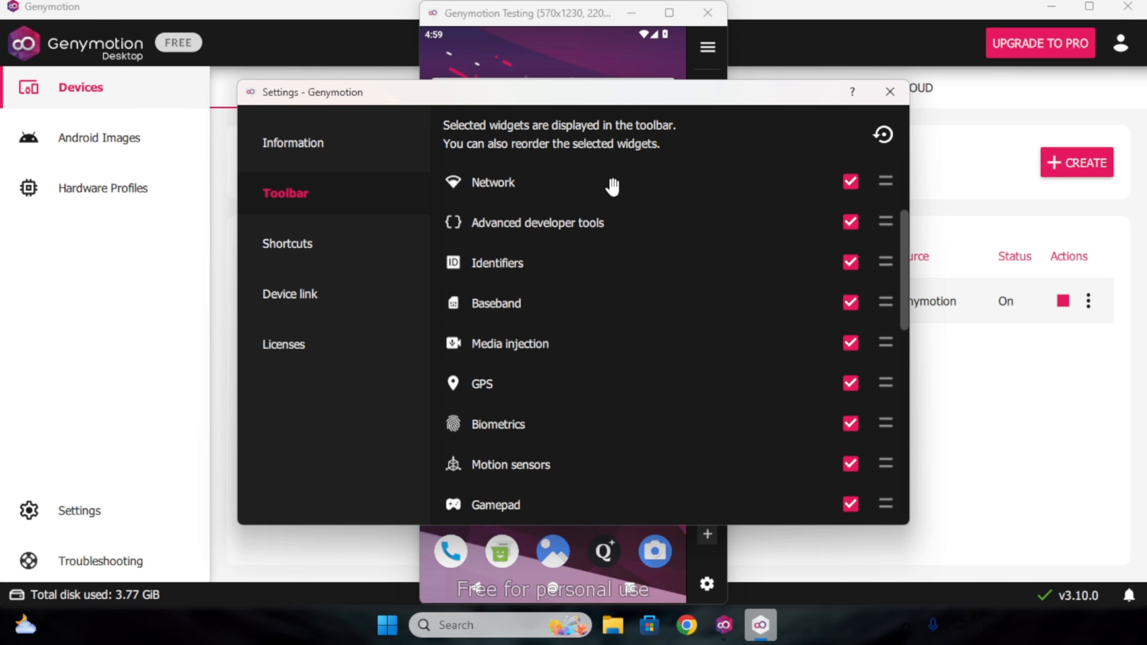
scroll(613, 187, "down", 8)
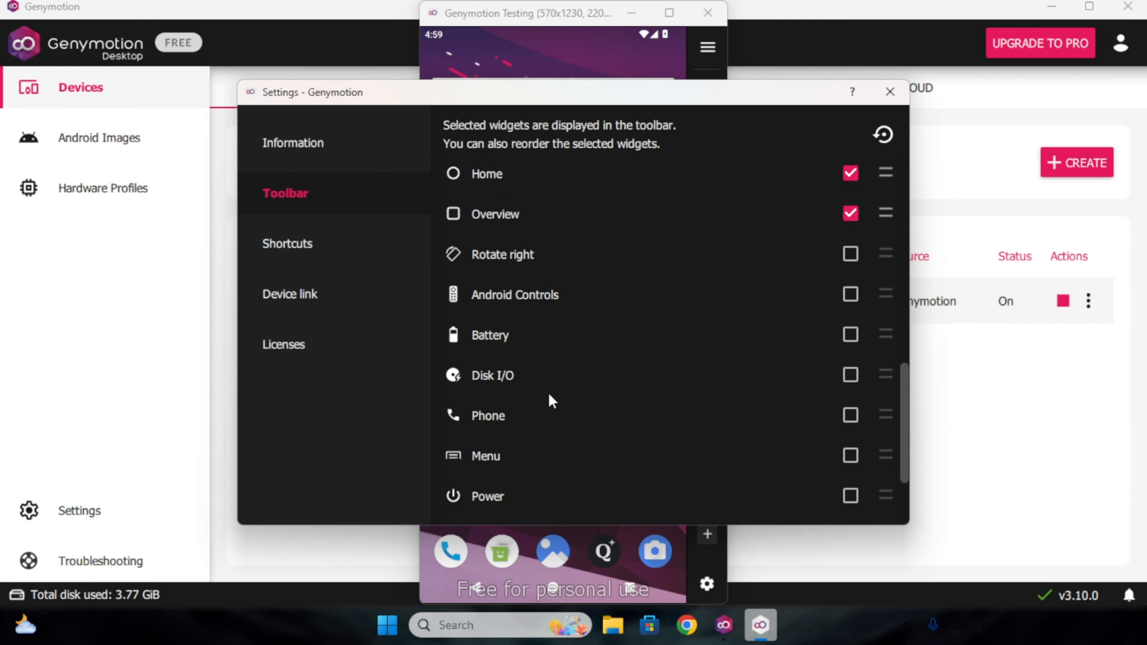
left_click(335, 235)
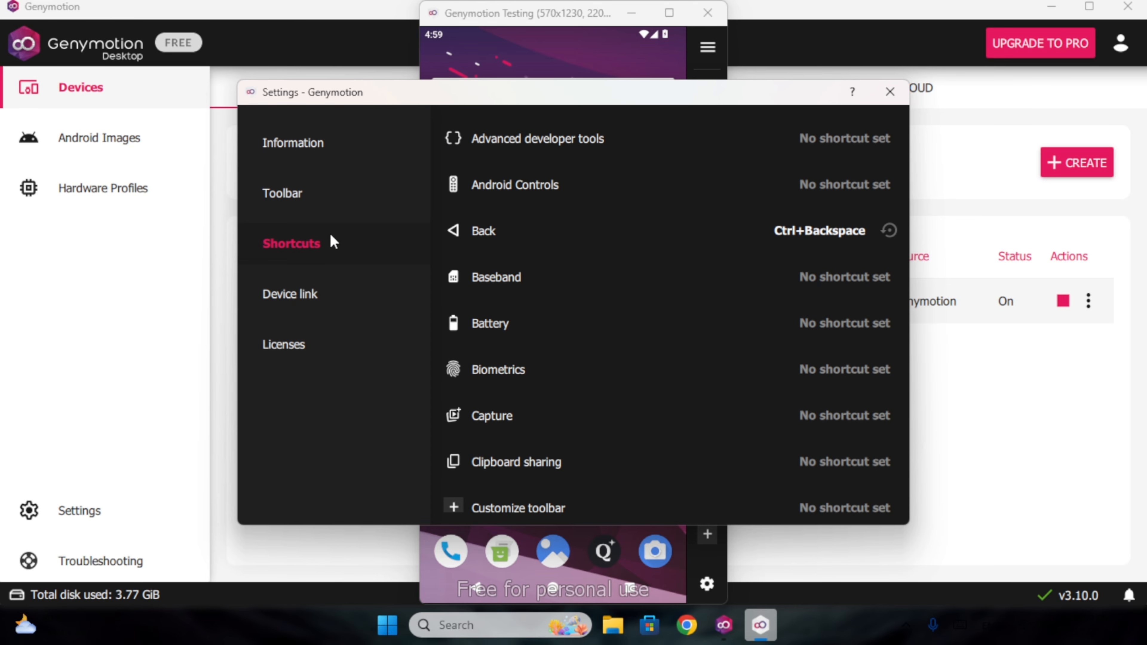
left_click(330, 300)
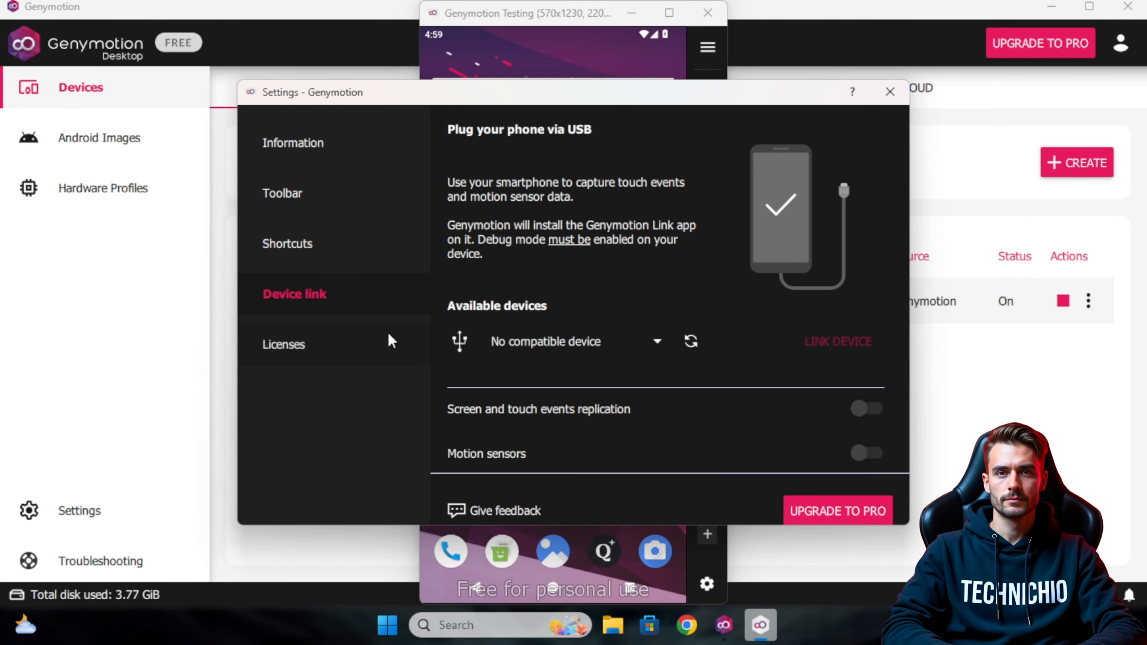
left_click(392, 340)
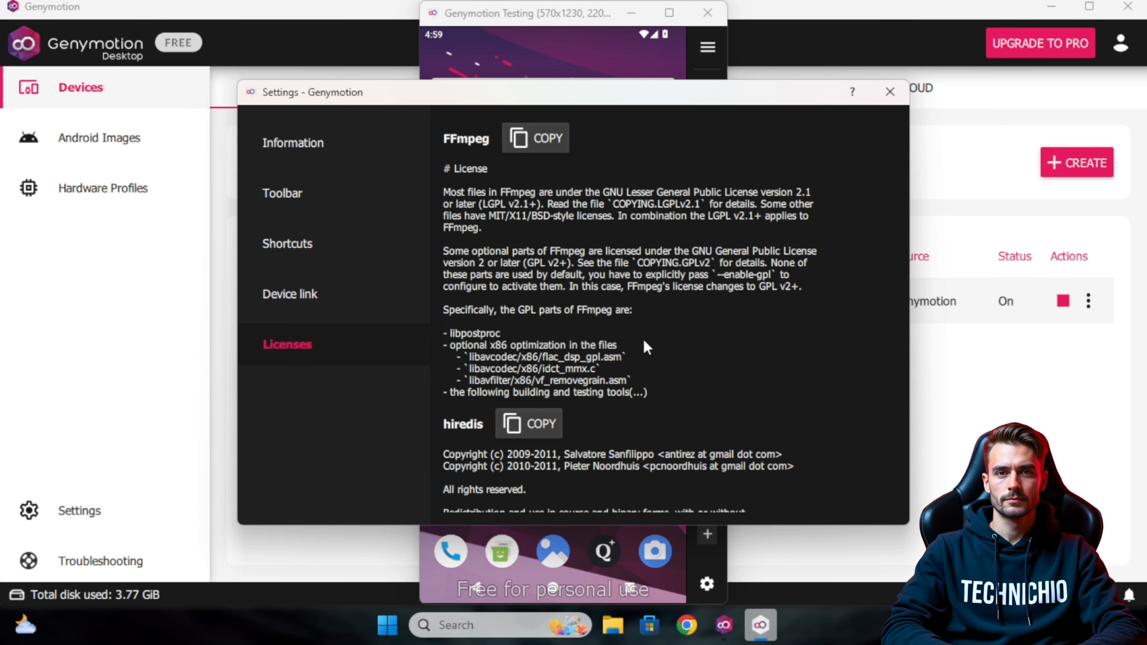
scroll(644, 343, "down", 15)
scroll(644, 339, "down", 5)
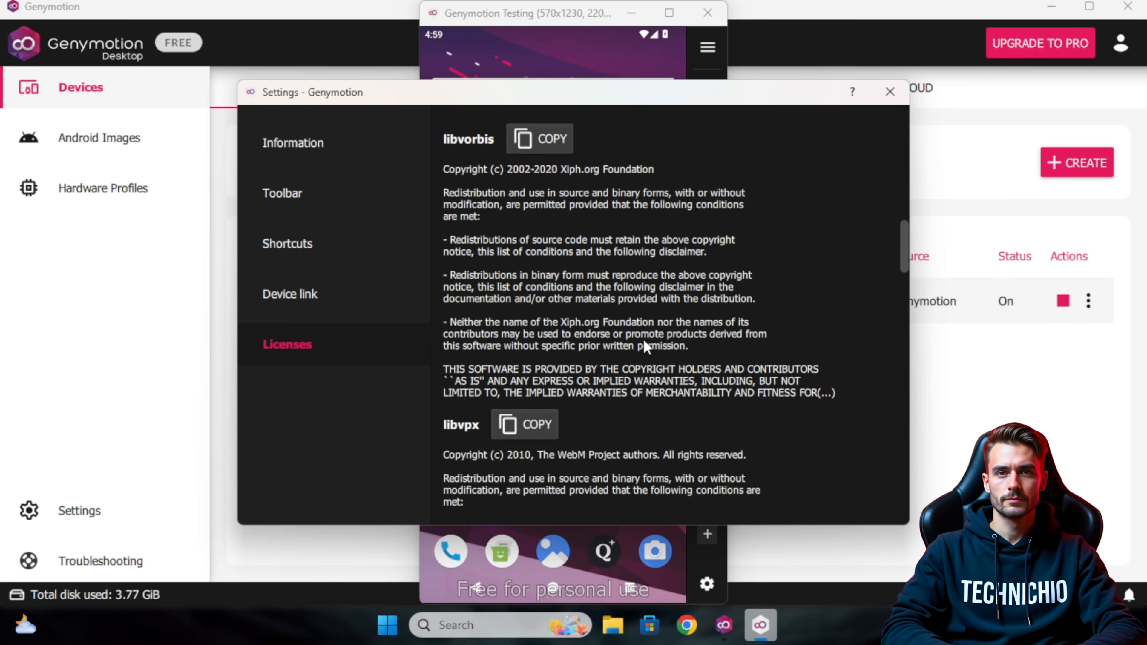
left_click(891, 91)
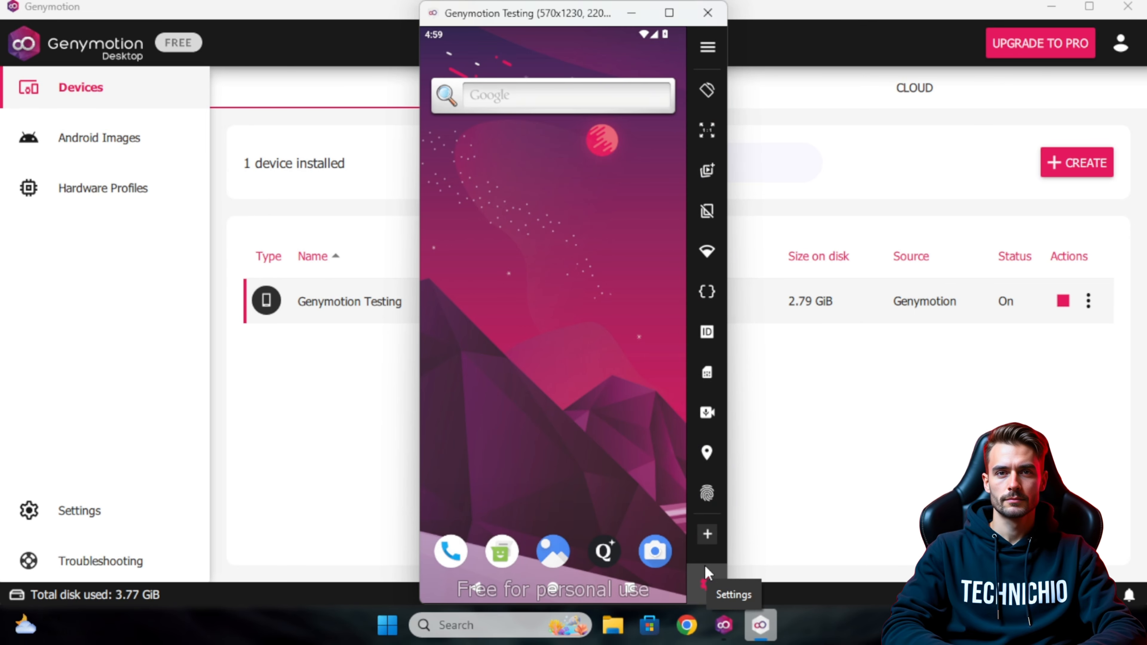
left_click(718, 49)
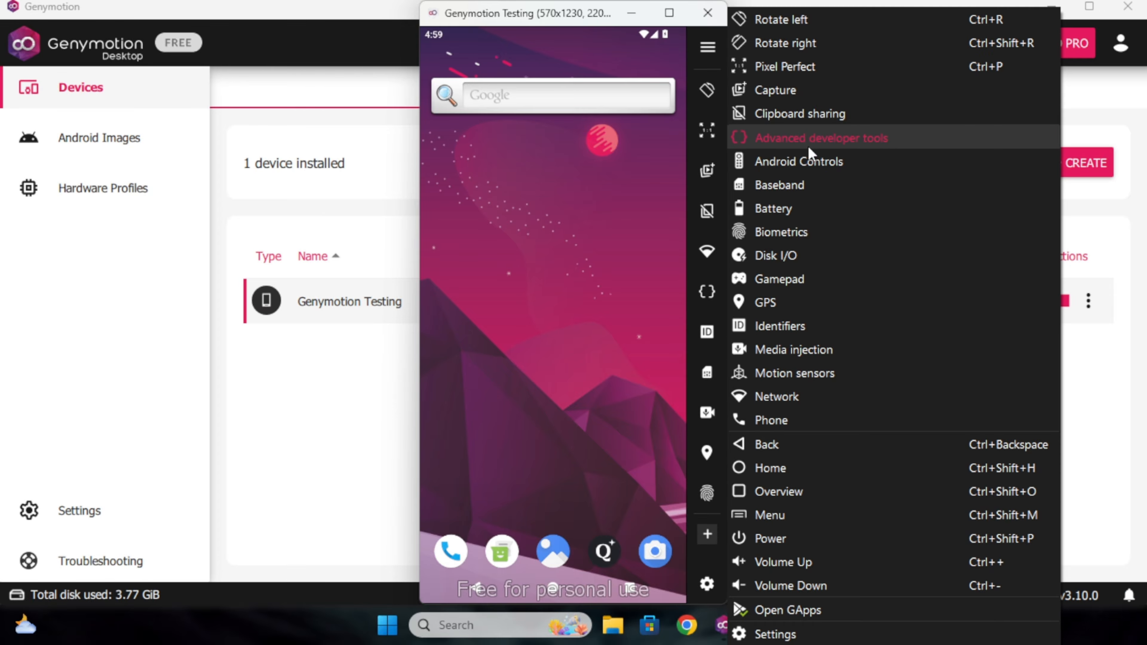
left_click(811, 138)
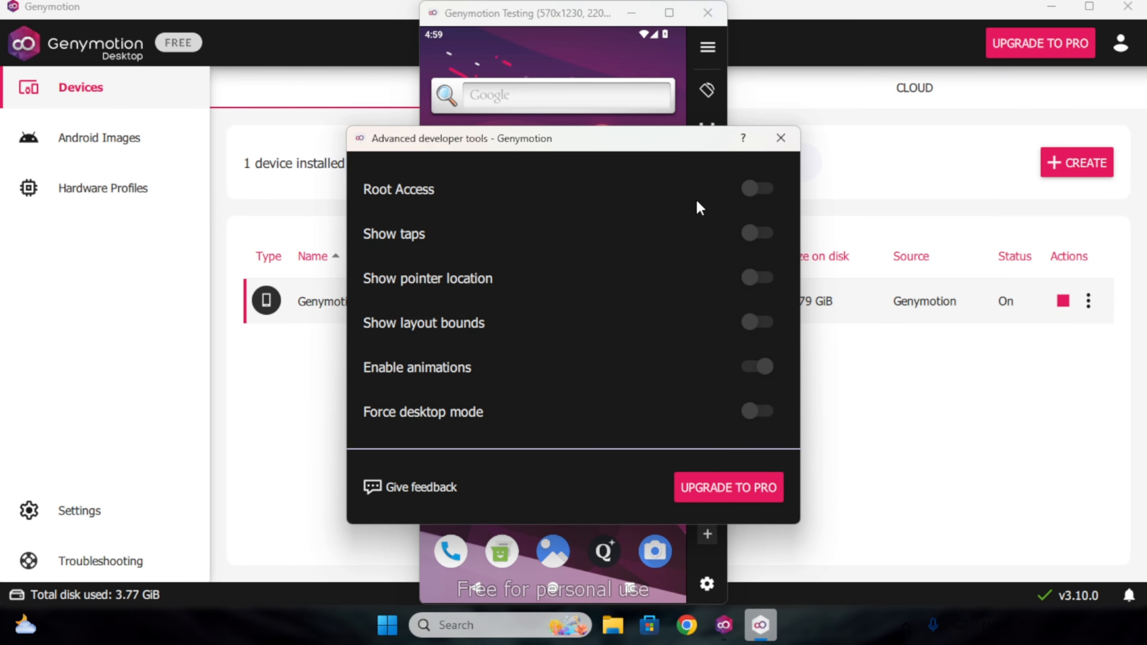
left_click(752, 188)
left_click(760, 414)
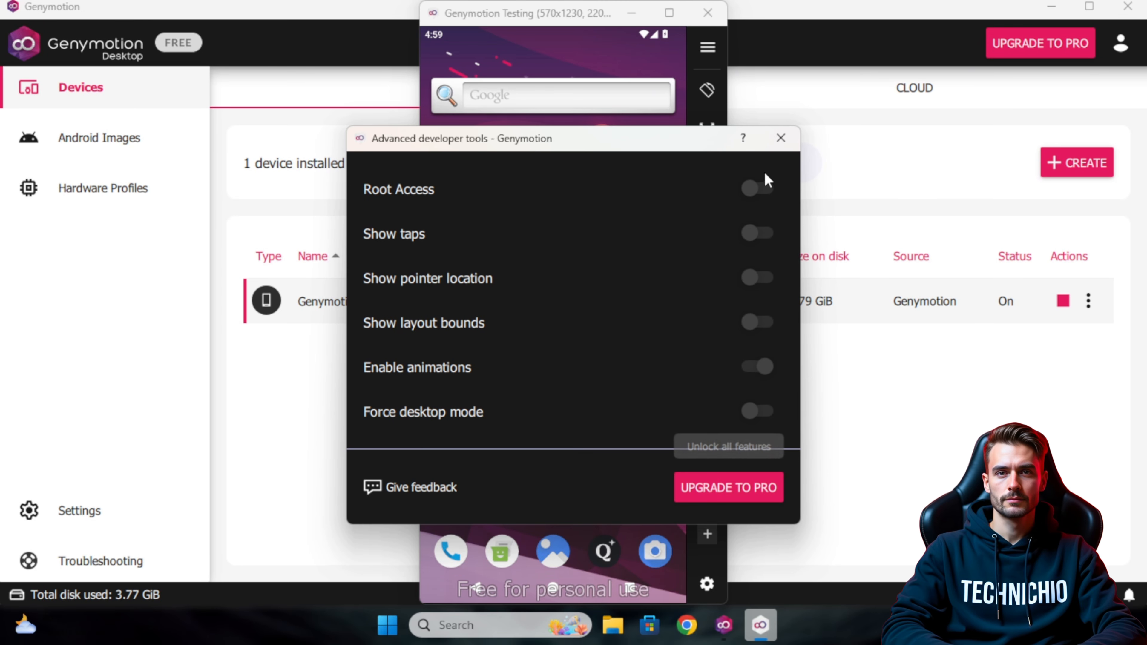
left_click(781, 137)
left_click(760, 625)
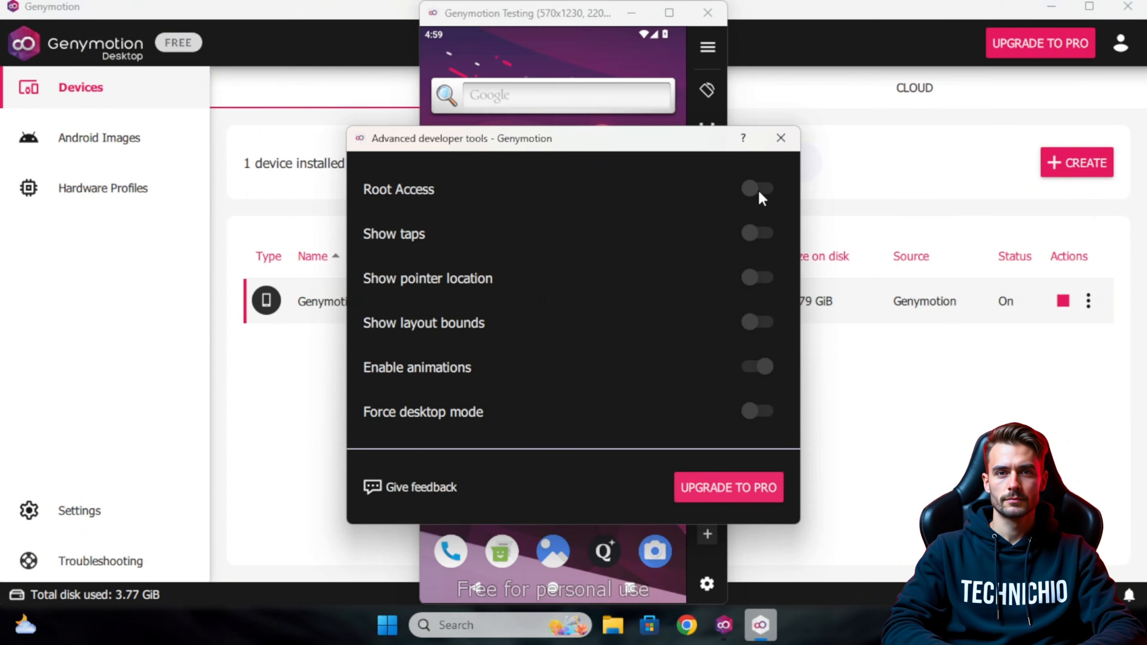
left_click(781, 138)
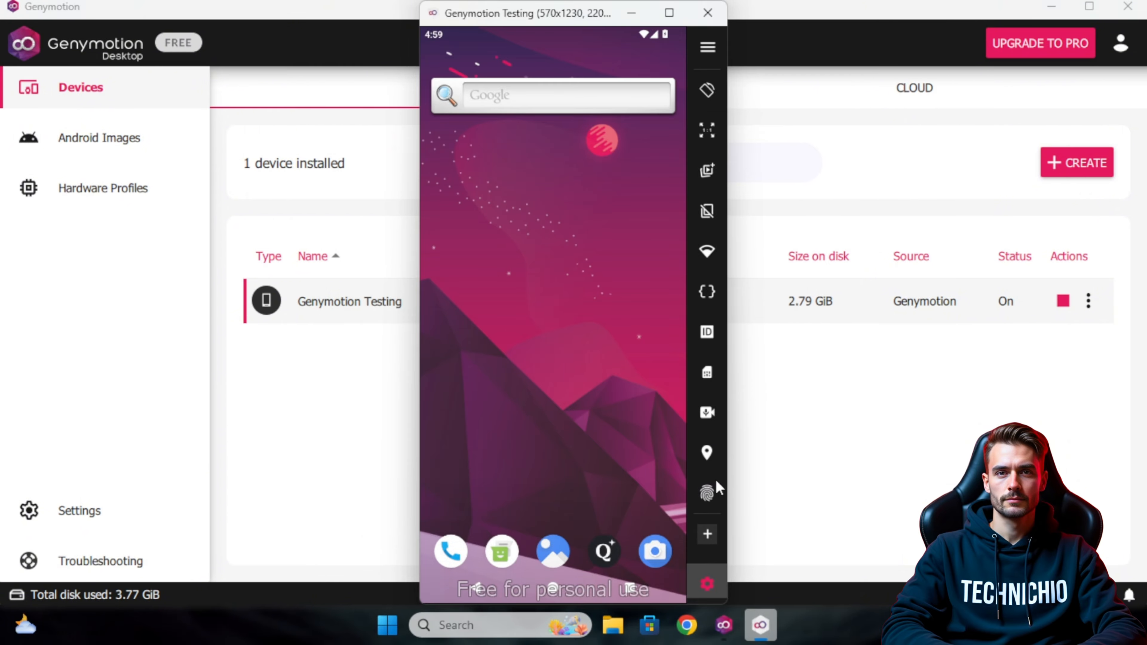
Open the full emulator options list and close it again.
left_click(716, 50)
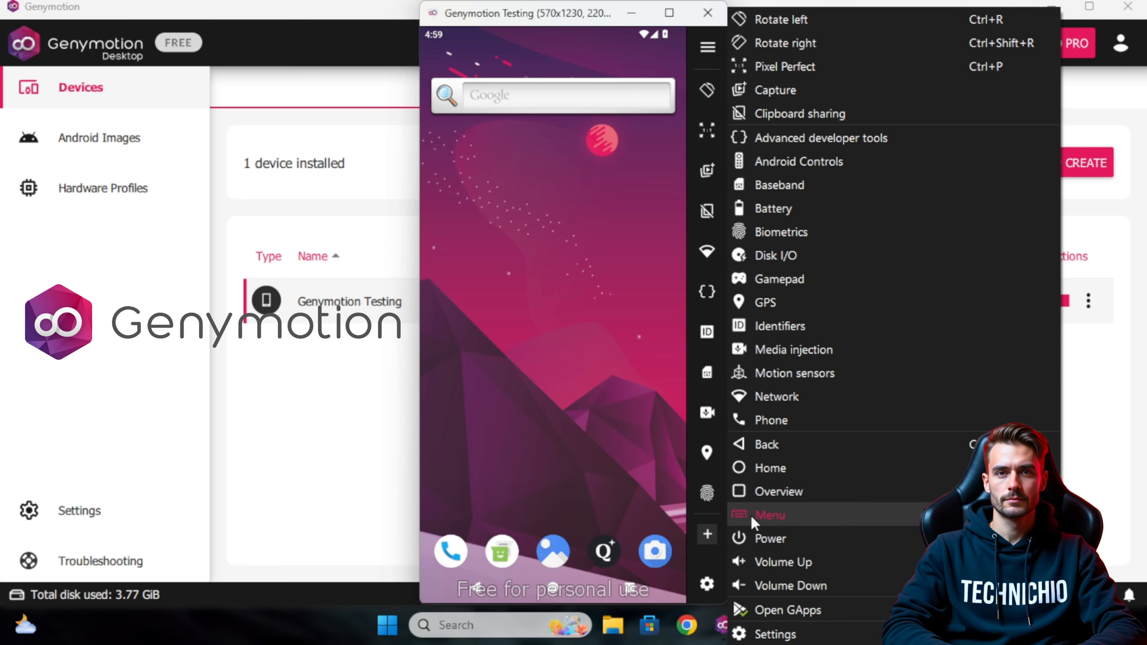
left_click(764, 539)
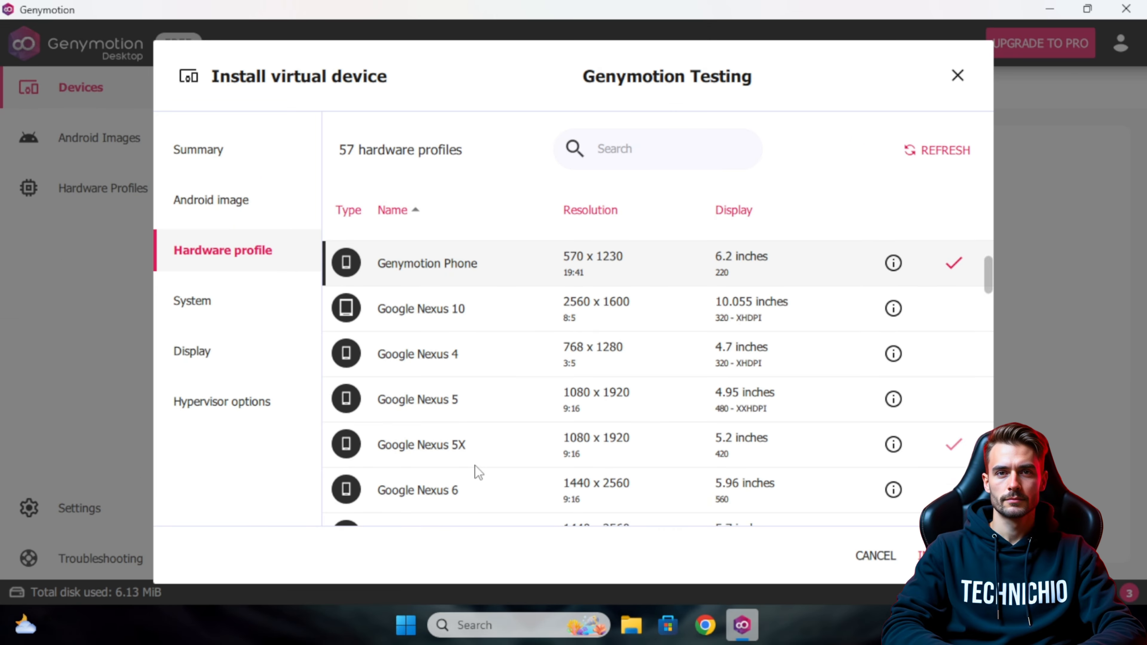
scroll(475, 466, "down", 6)
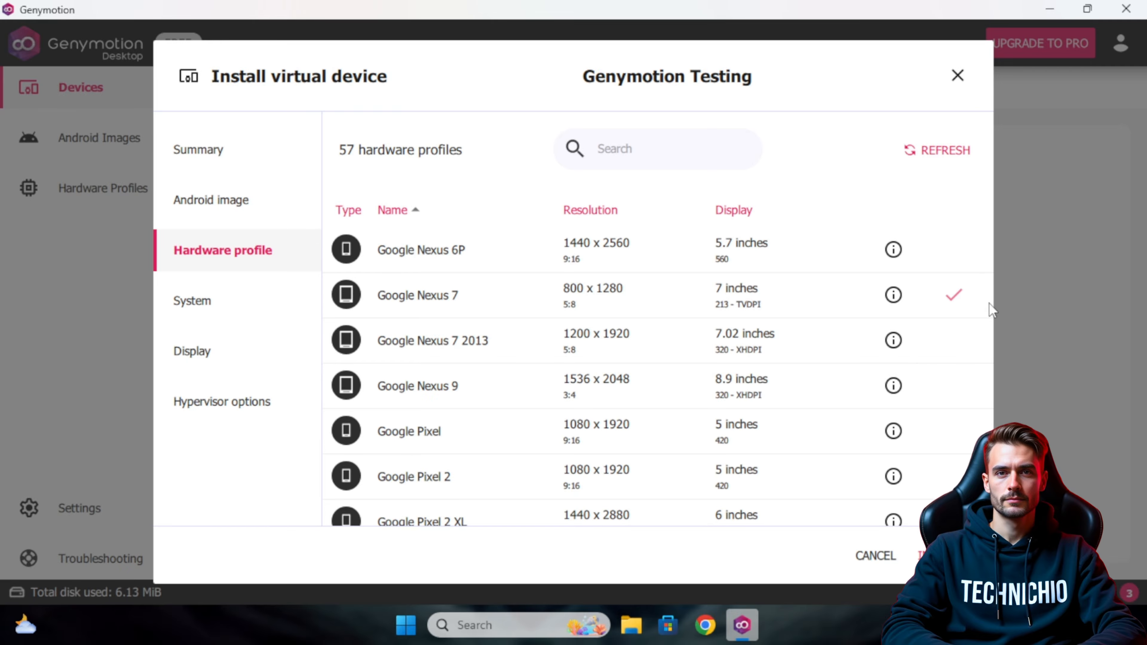
left_click_drag(989, 311, 992, 512)
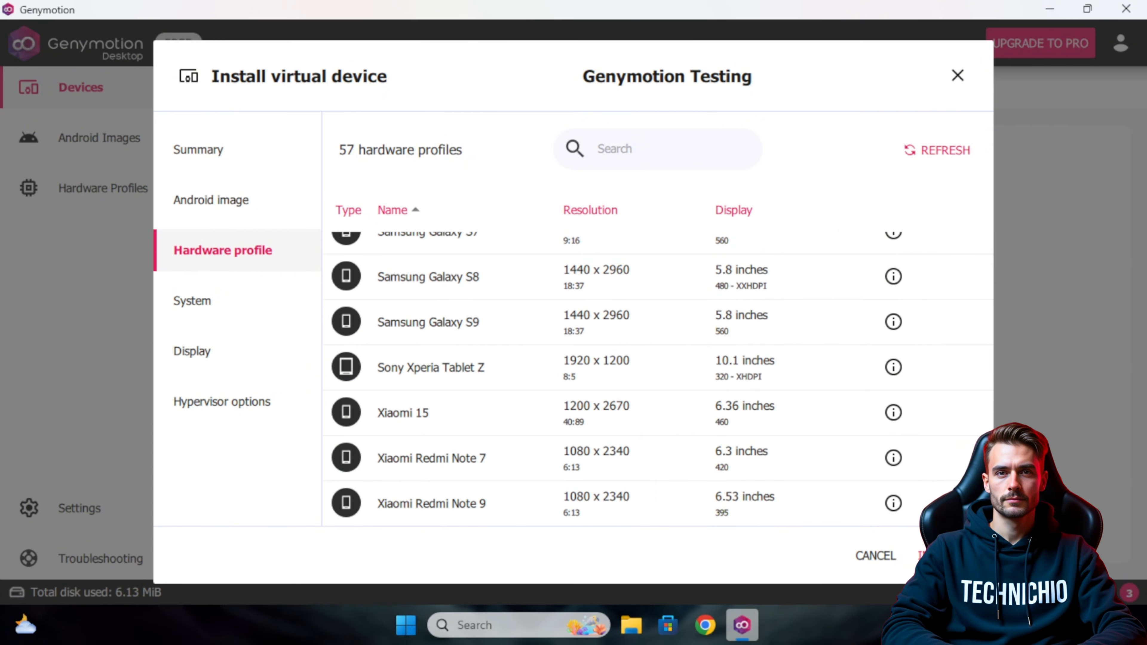